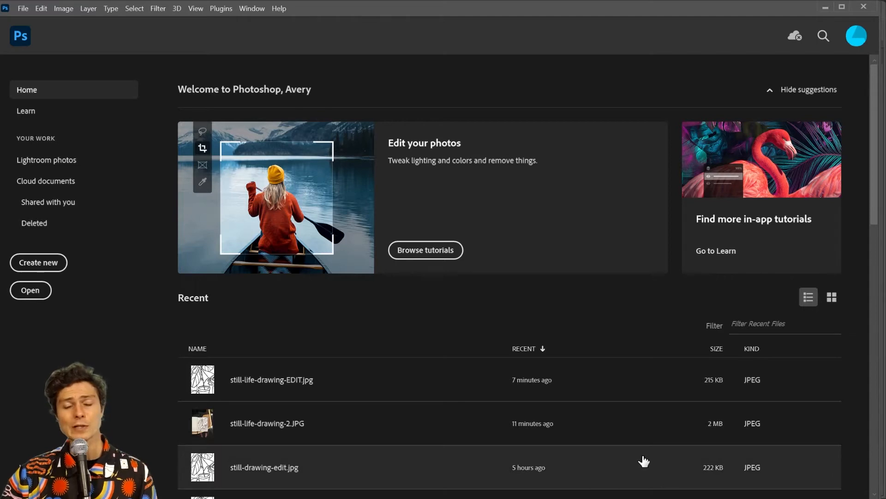
# Step: Create a new document of 880 by 1080 pixels at 72 pixels/inch in RGB Color mode
pyautogui.click(33, 262)
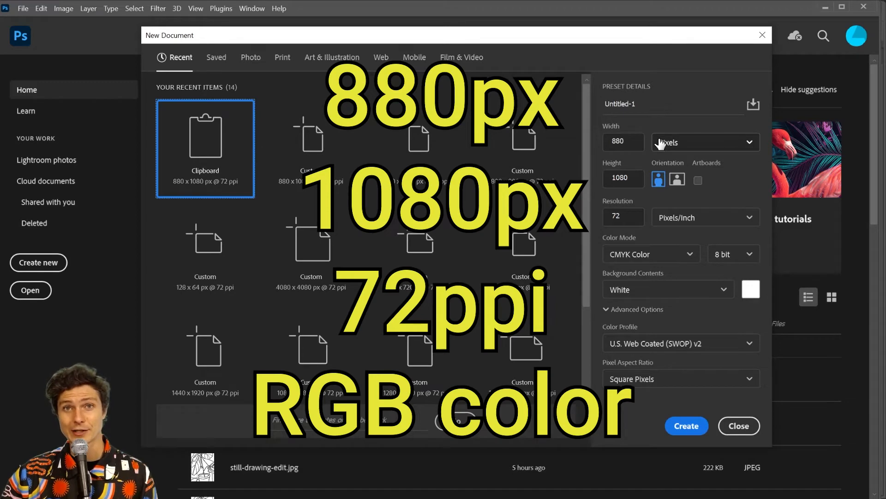
pyautogui.doubleClick(619, 141)
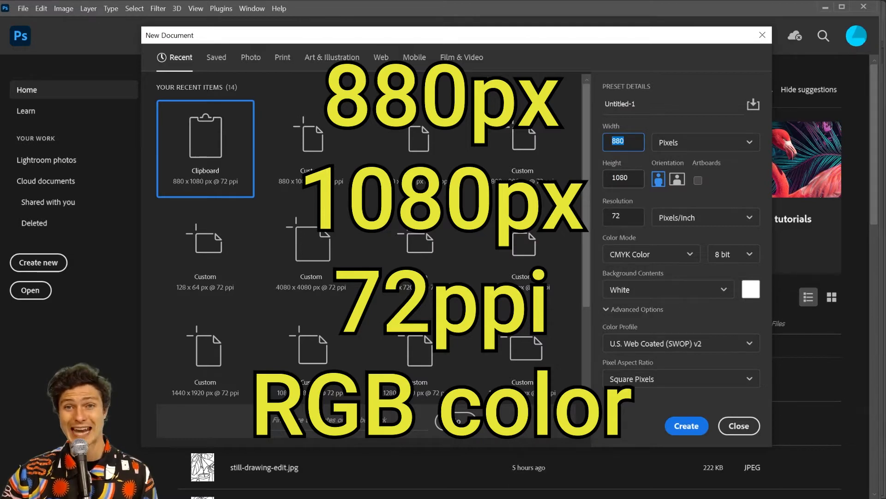
pyautogui.press('Tab')
pyautogui.press('Tab')
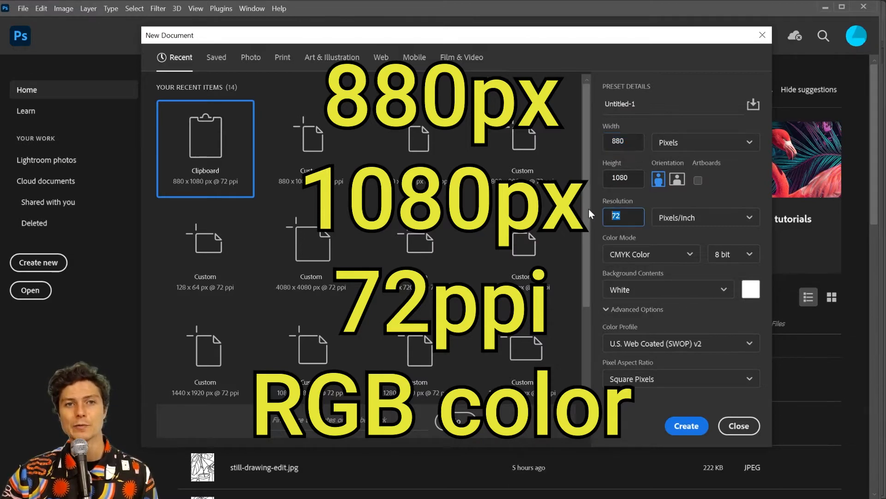
pyautogui.click(667, 252)
pyautogui.click(619, 313)
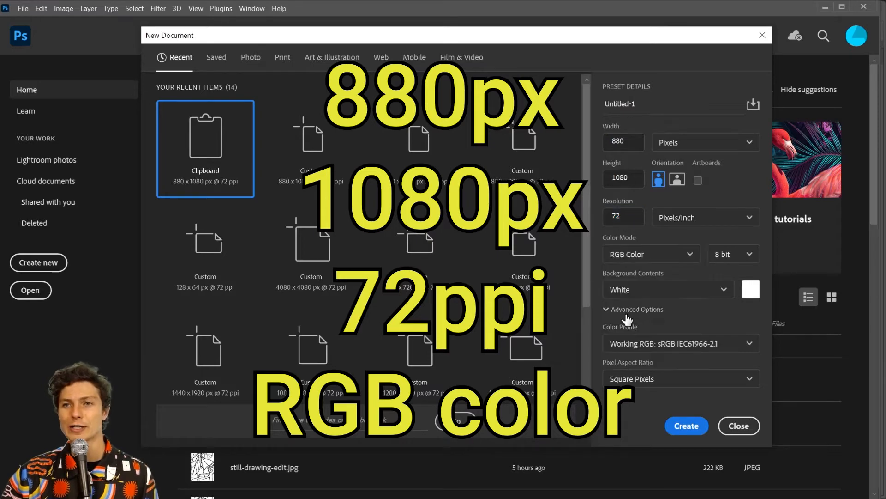
pyautogui.click(616, 256)
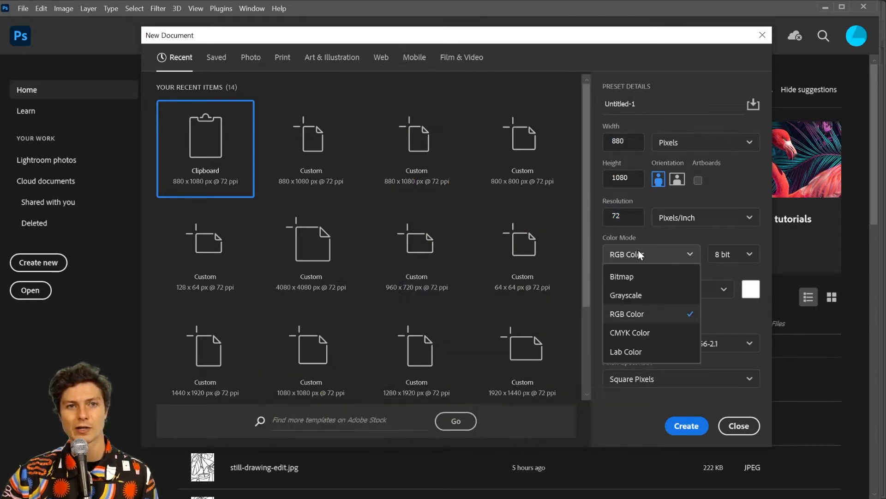
pyautogui.click(632, 312)
pyautogui.click(687, 430)
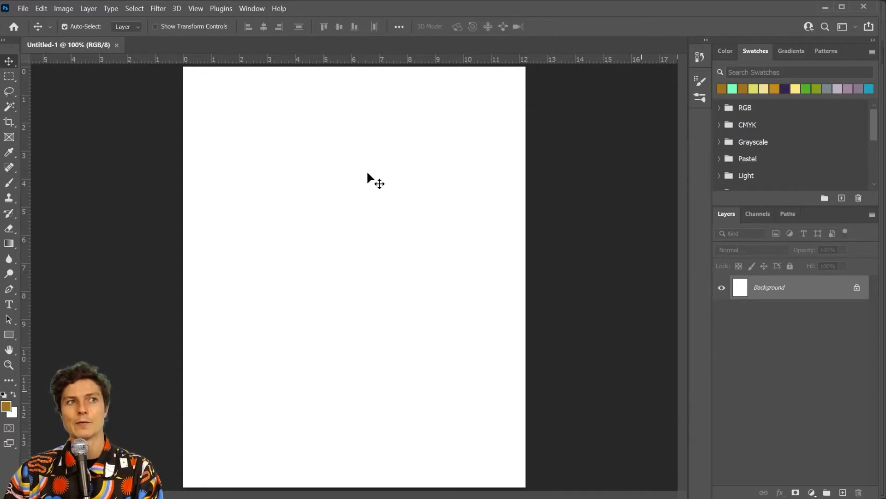
# Step: Start placing the Illustrator file still-life-drawing-DEMO into the document as a linked file
pyautogui.click(22, 8)
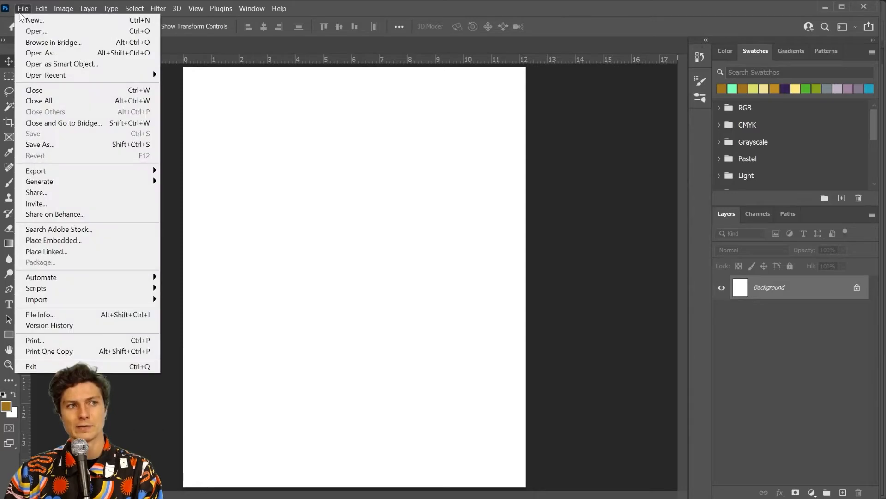
pyautogui.click(70, 254)
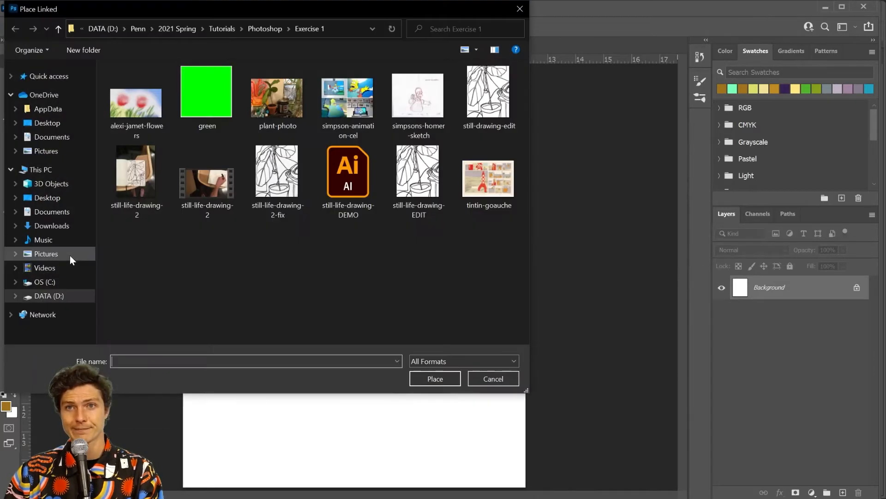
pyautogui.click(349, 171)
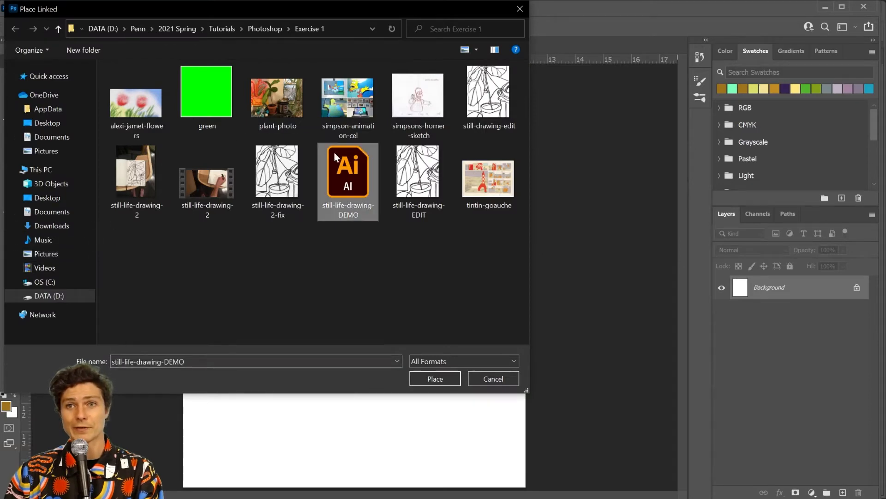
pyautogui.click(433, 380)
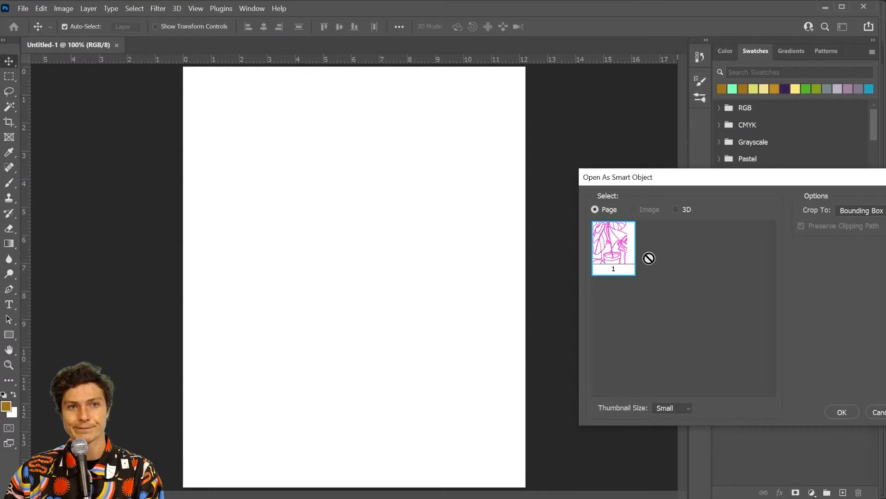
# Step: Crop the linked drawing to its Bounding Box and commit the placement over the canvas
pyautogui.click(860, 211)
pyautogui.click(860, 211)
pyautogui.click(852, 212)
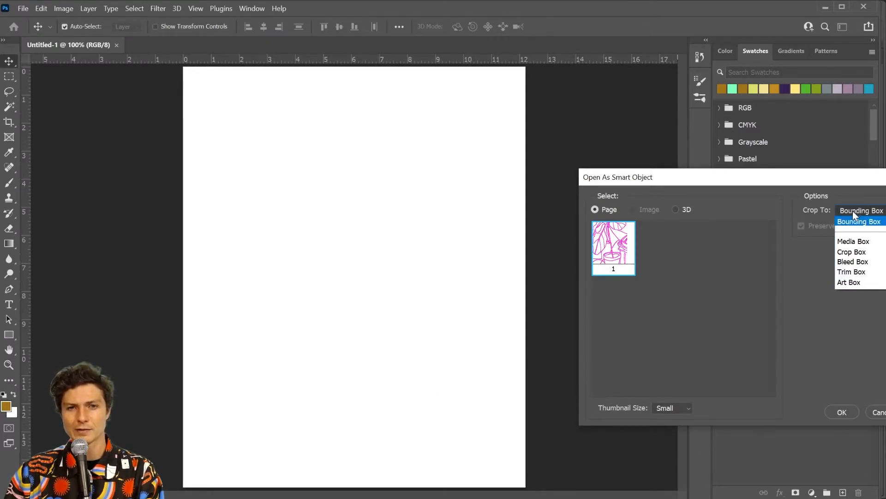
pyautogui.click(852, 281)
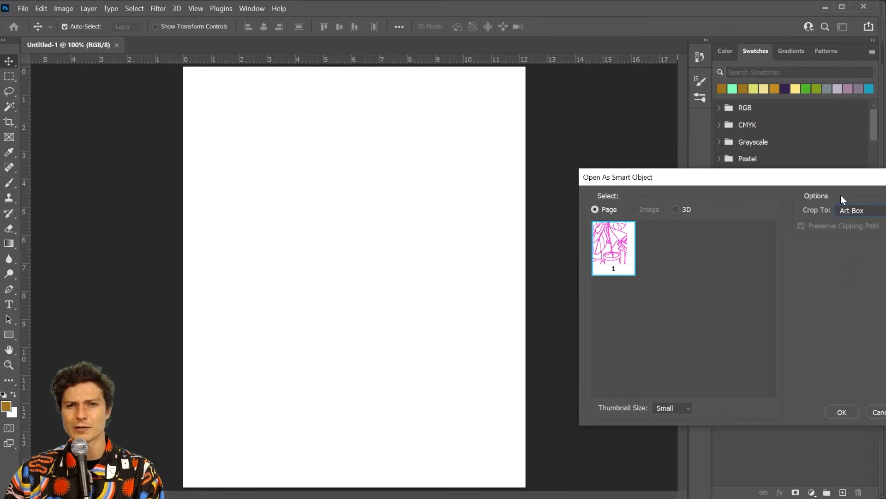
pyautogui.click(858, 208)
pyautogui.click(863, 222)
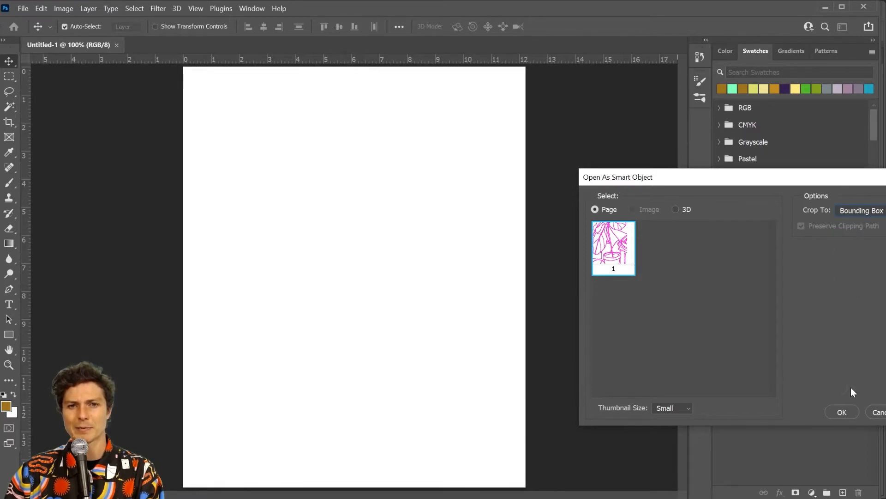
pyautogui.click(842, 411)
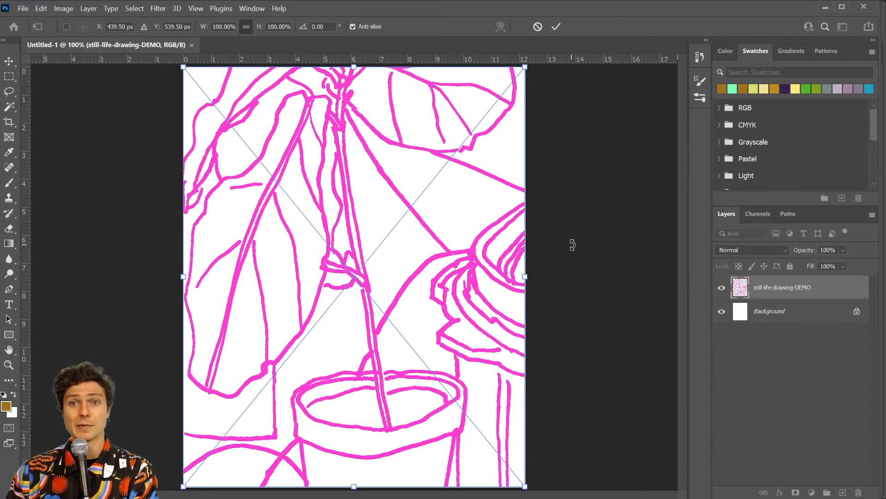
pyautogui.press('Return')
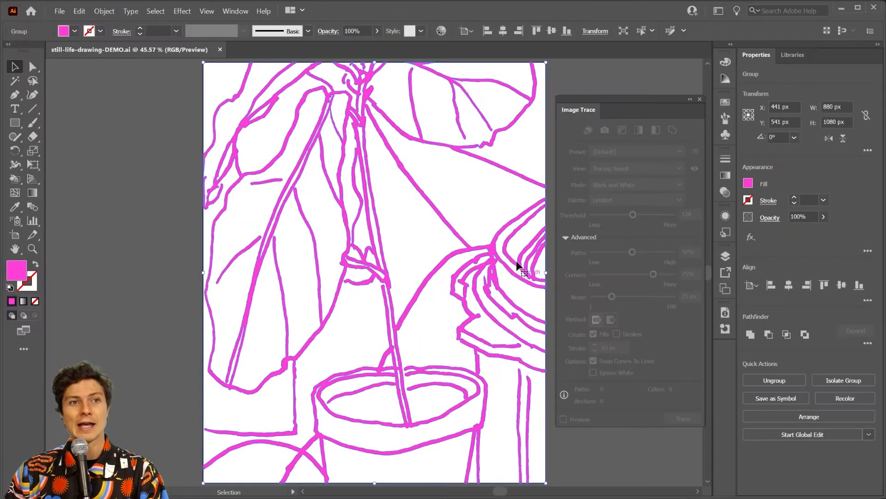
# Step: Switch to Illustrator, change the fill of the drawing's linework to blue (#3C3FD6) and save the file
pyautogui.click(747, 184)
pyautogui.click(670, 228)
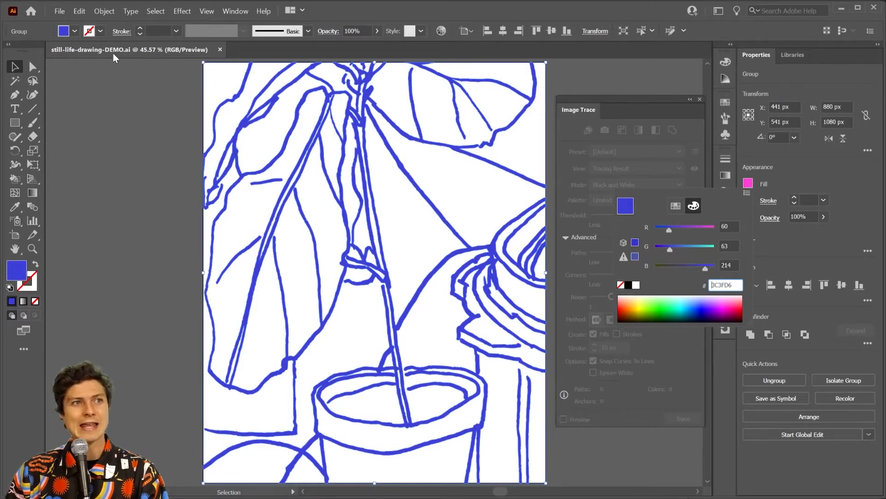
pyautogui.click(61, 11)
pyautogui.click(60, 11)
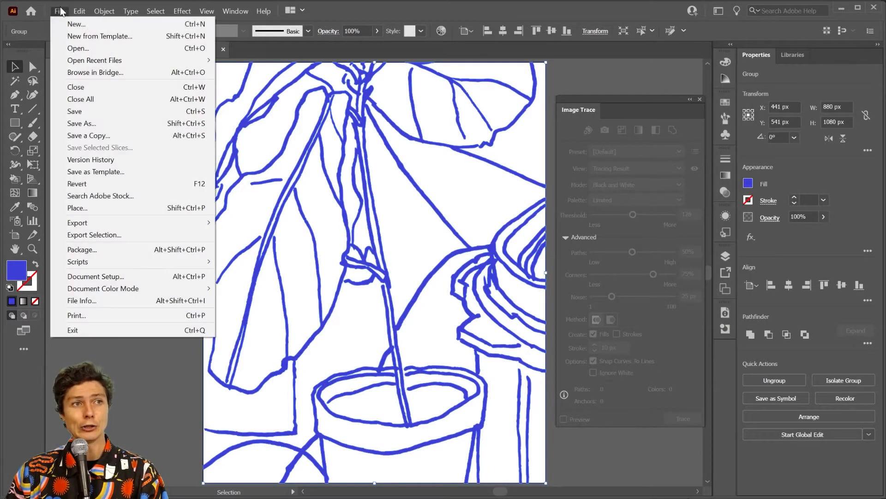
pyautogui.click(99, 111)
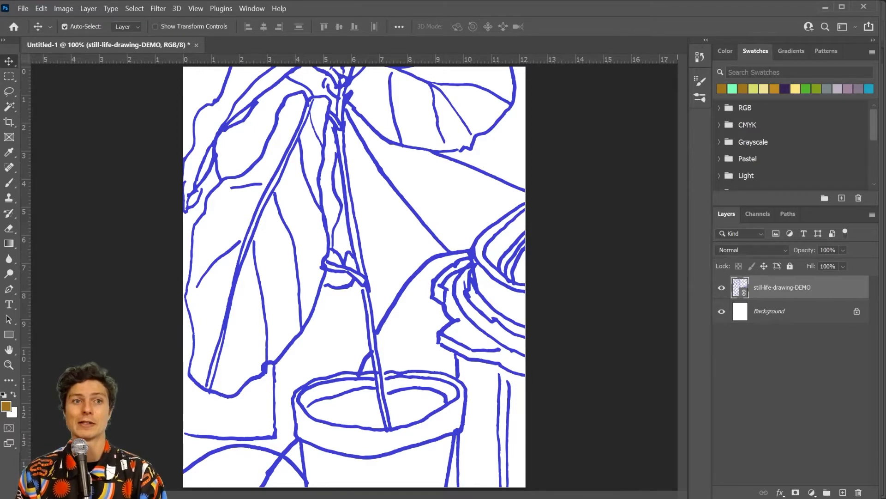
# Step: Switch to Photoshop and hide the still-life-drawing-DEMO layer
pyautogui.click(722, 289)
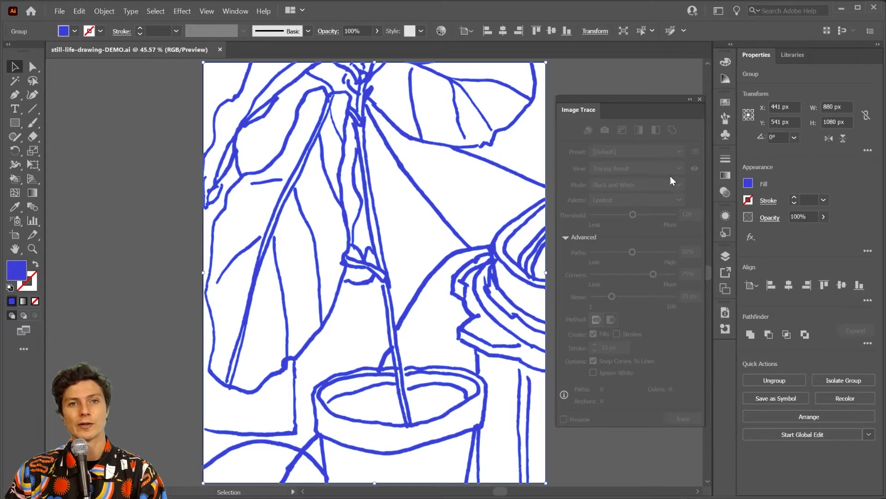
# Step: Switch to Illustrator, draw a blue rectangle about 445 by 541 px over the middle of the drawing, and copy it
pyautogui.moveTo(487, 278); pyautogui.dragTo(444, 277)
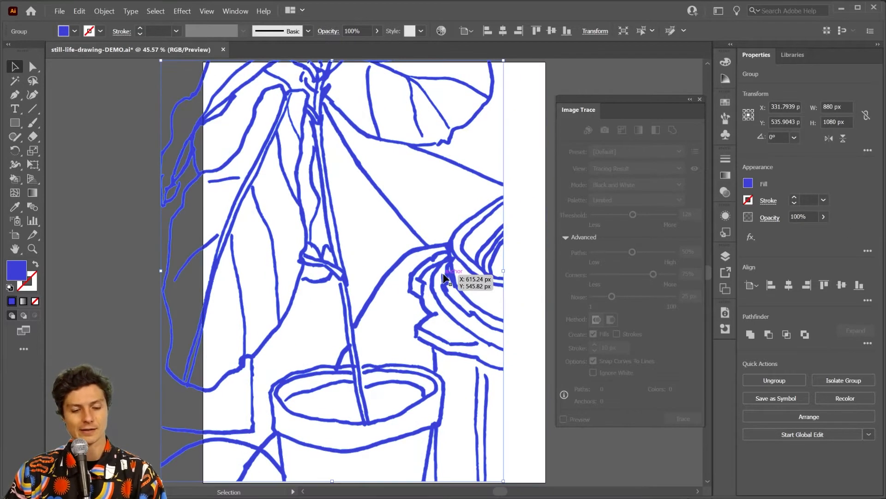
pyautogui.hotkey('ctrl', 'z')
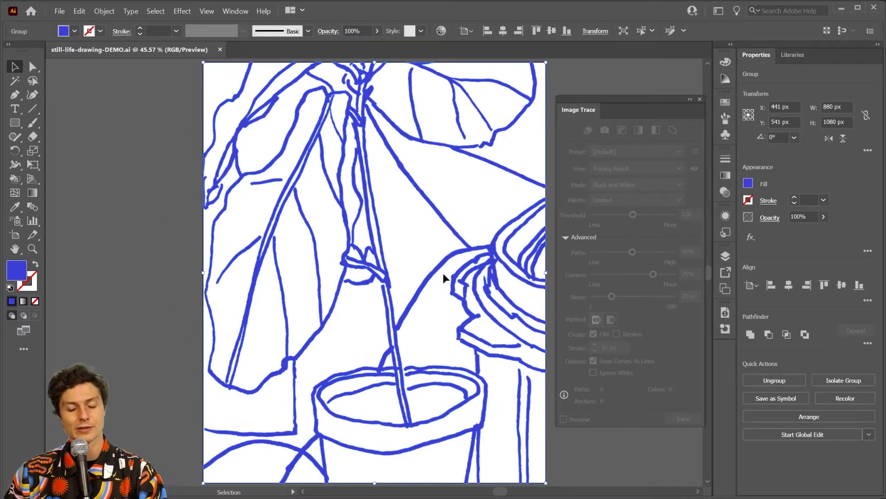
pyautogui.press('m')
pyautogui.moveTo(284, 155); pyautogui.dragTo(548, 412)
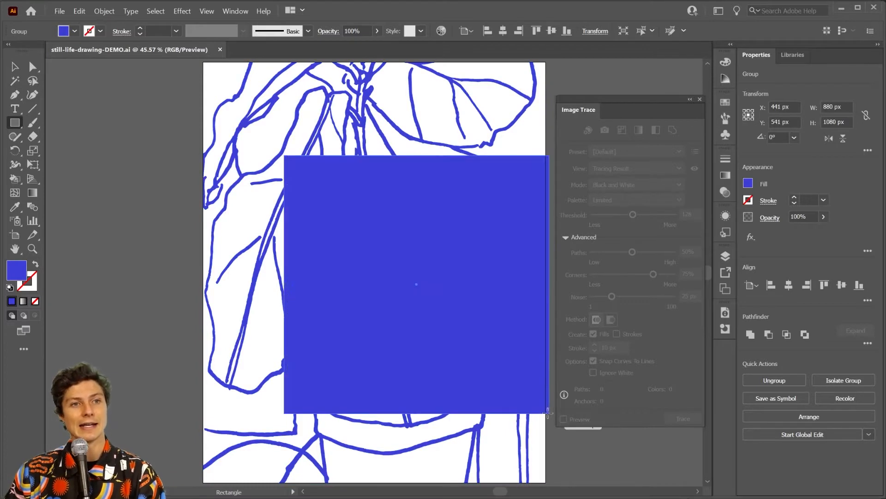
pyautogui.hotkey('ctrl', 'z')
pyautogui.moveTo(294, 123); pyautogui.dragTo(467, 334)
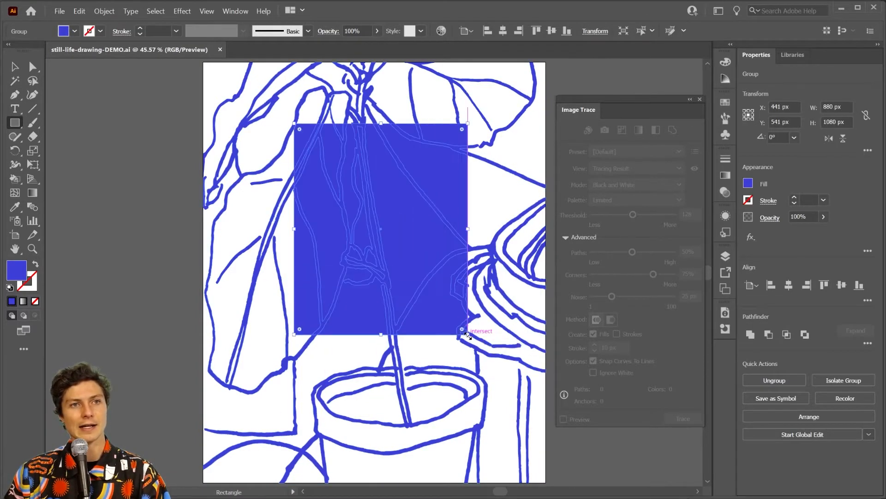
pyautogui.press('v')
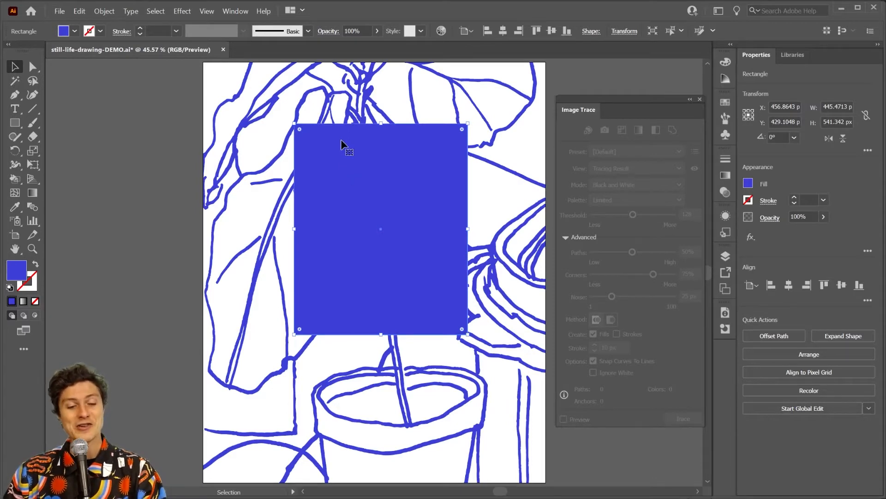
pyautogui.press('ctrl')
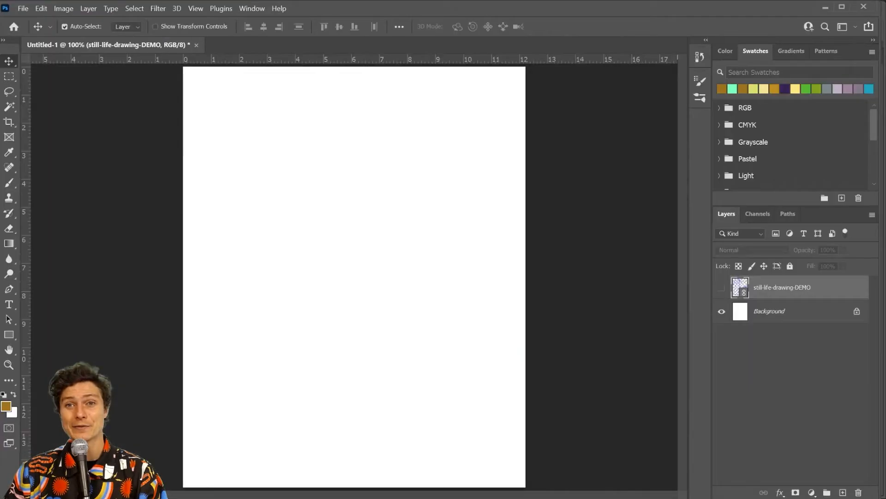
# Step: Switch to Photoshop, paste the copied rectangle as a Smart Object and commit its placement
pyautogui.press('ctrl')
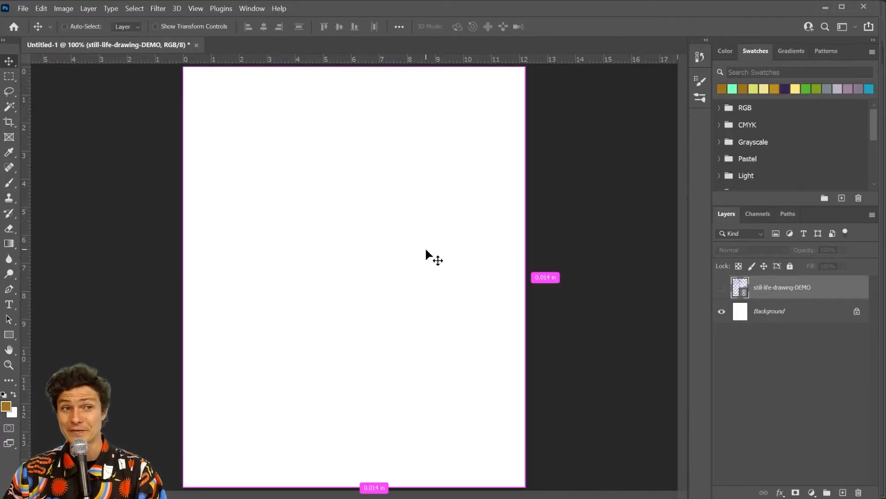
pyautogui.hotkey('ctrl', 'v')
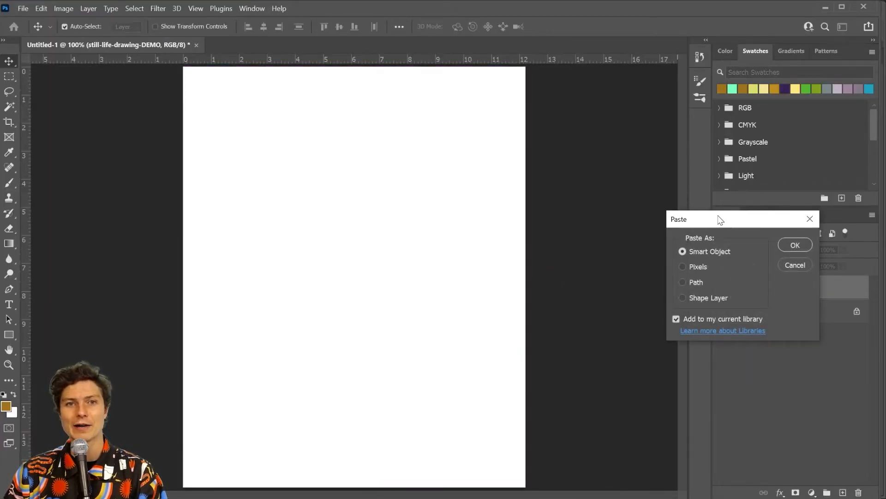
pyautogui.moveTo(712, 225); pyautogui.dragTo(328, 162)
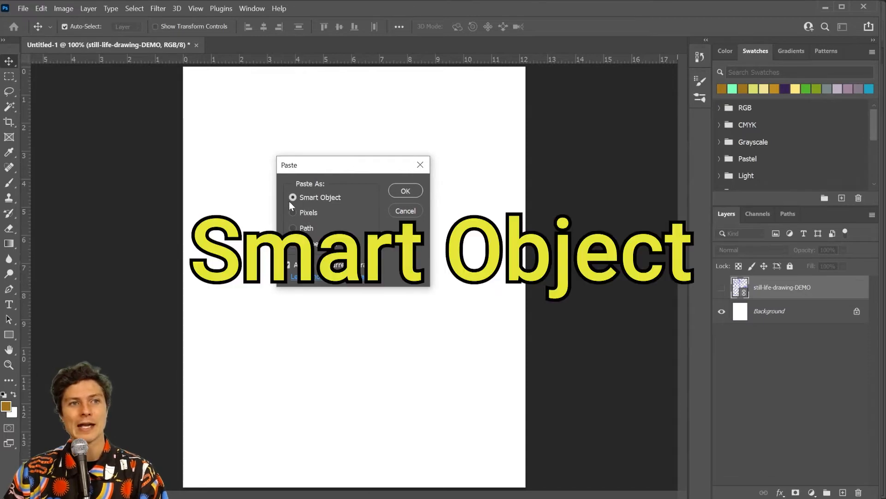
pyautogui.click(405, 191)
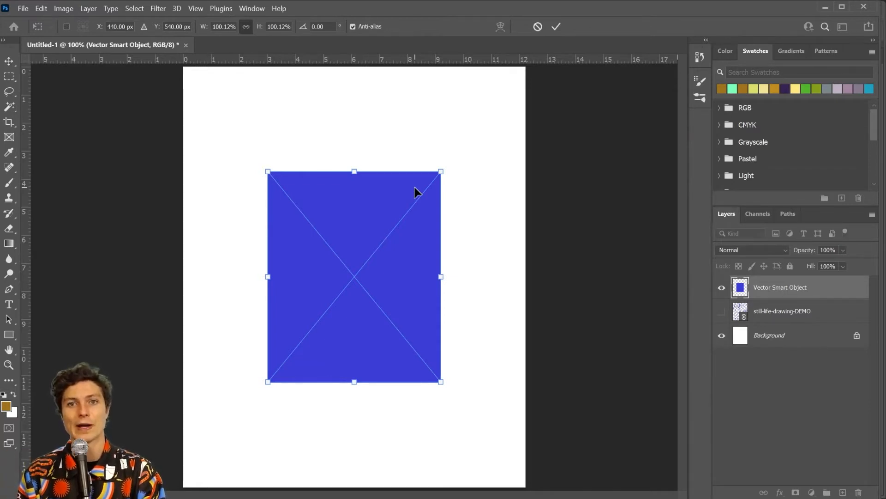
pyautogui.press('Return')
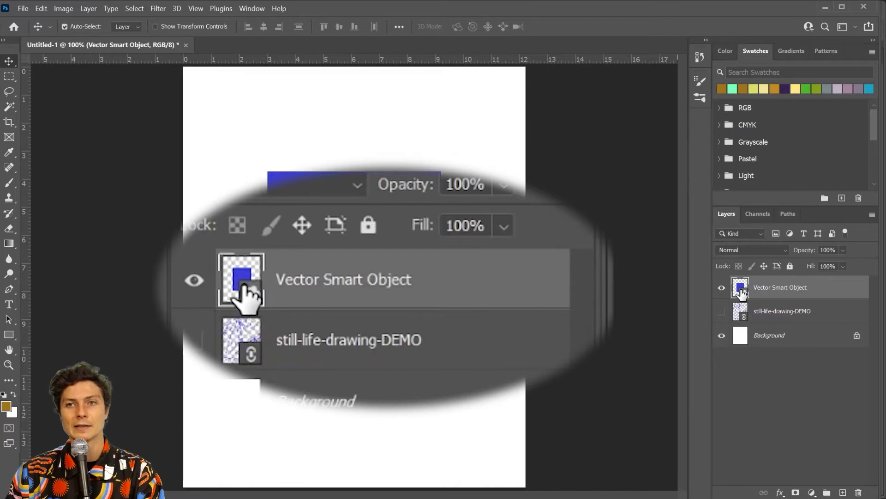
# Step: Open the Vector Smart Object's contents in Illustrator and bend the rectangle's top and bottom edges into S-curves with new anchor points near their midpoints
pyautogui.hotkey('alt', 'Tab')
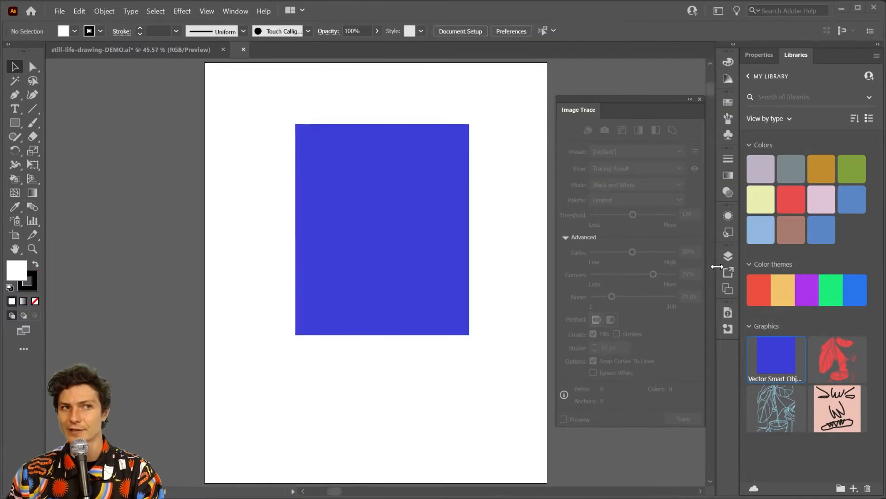
pyautogui.press('a')
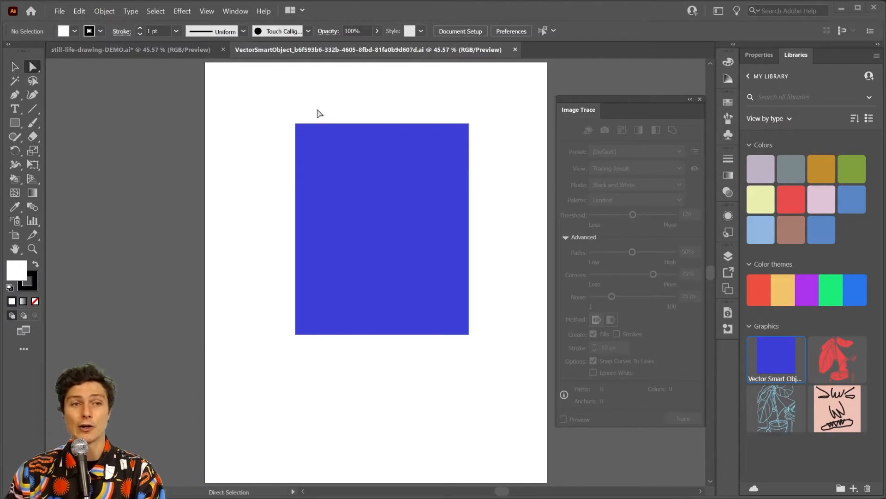
pyautogui.click(365, 178)
pyautogui.press('p')
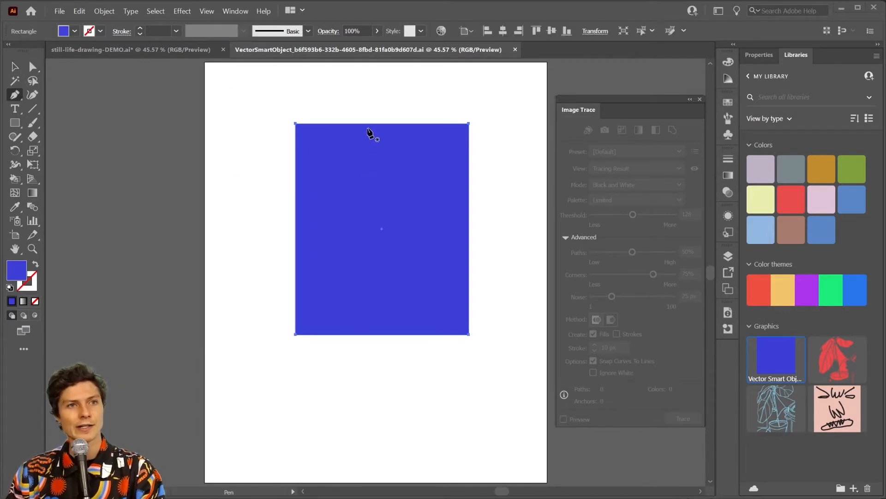
pyautogui.moveTo(372, 123); pyautogui.dragTo(378, 171)
pyautogui.keyDown('ctrl'); pyautogui.click(382, 342); pyautogui.keyUp('ctrl')
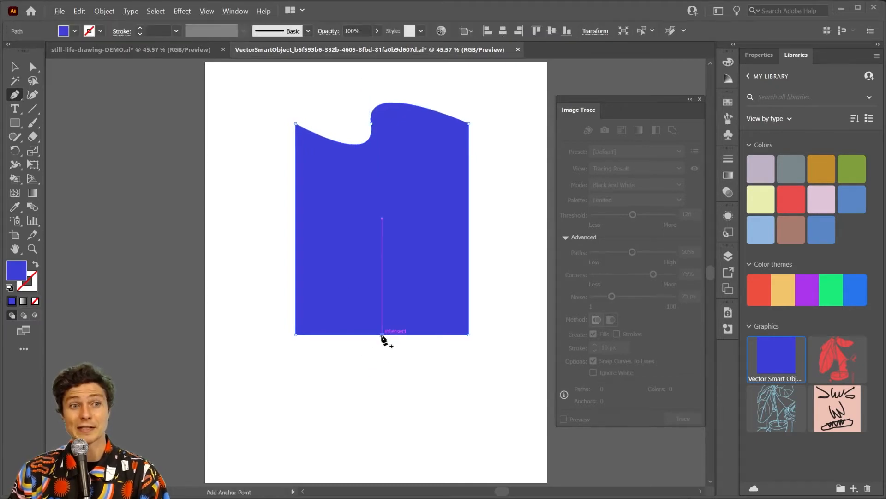
pyautogui.keyDown('ctrl'); pyautogui.click(382, 334); pyautogui.keyUp('ctrl')
pyautogui.moveTo(382, 334); pyautogui.dragTo(374, 253)
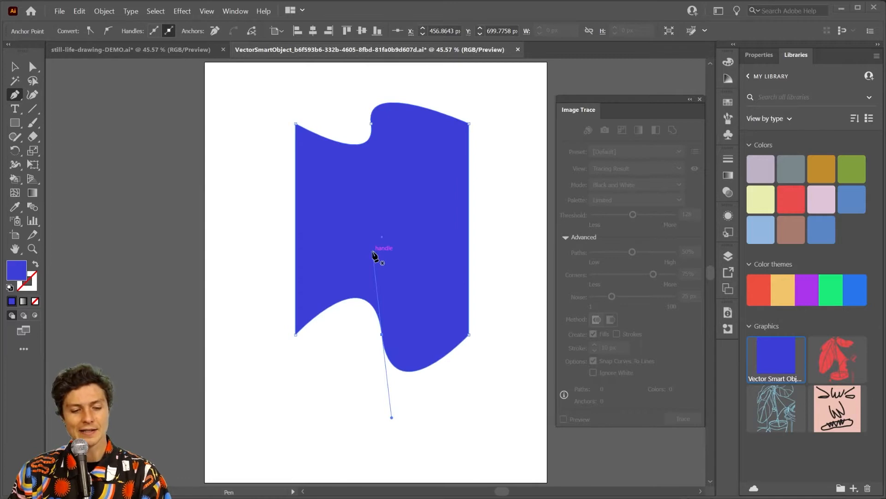
# Step: Save the reshaped vector smart object in Illustrator, switch to Photoshop and update all modified content for the Vector Smart Object layer
pyautogui.click(60, 11)
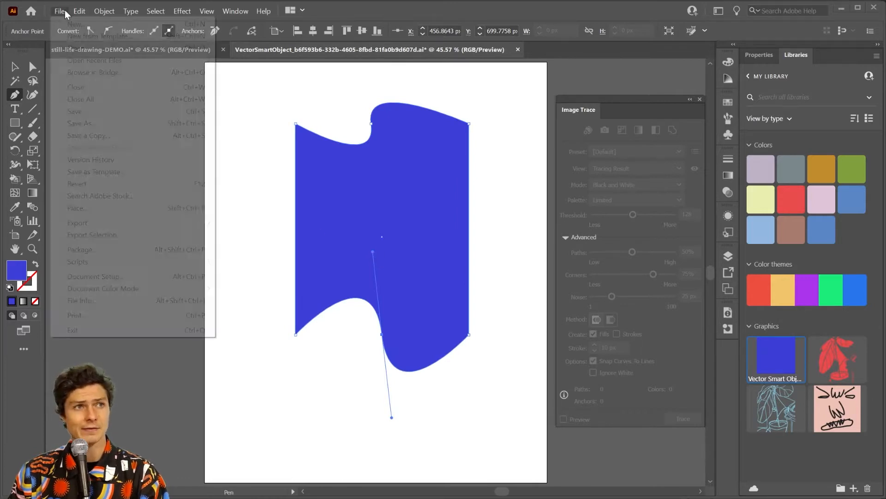
pyautogui.click(103, 111)
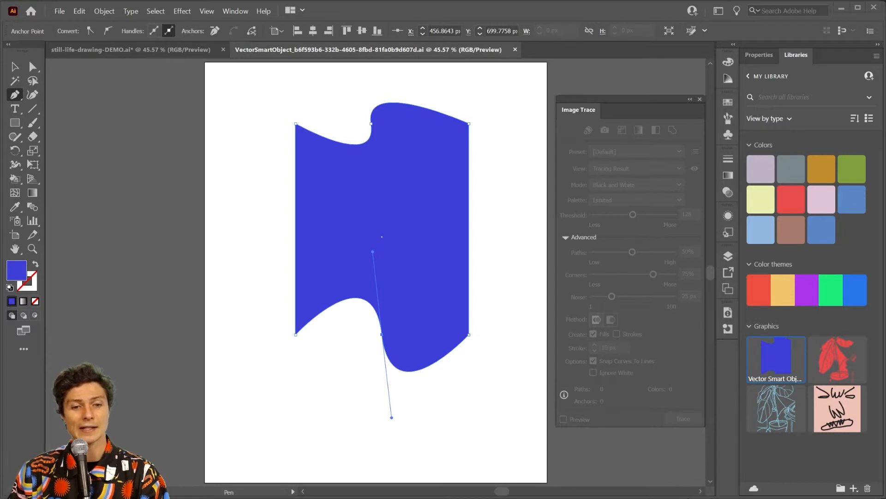
pyautogui.hotkey('alt', 'Tab')
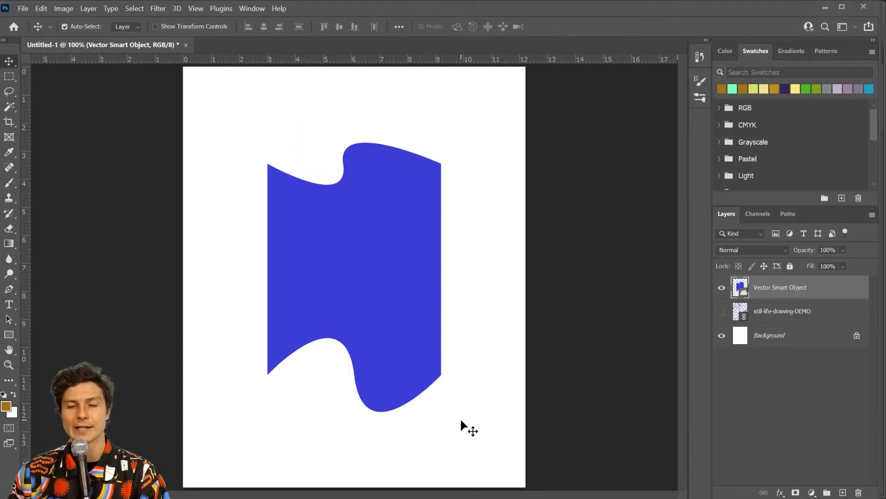
pyautogui.rightClick(832, 288)
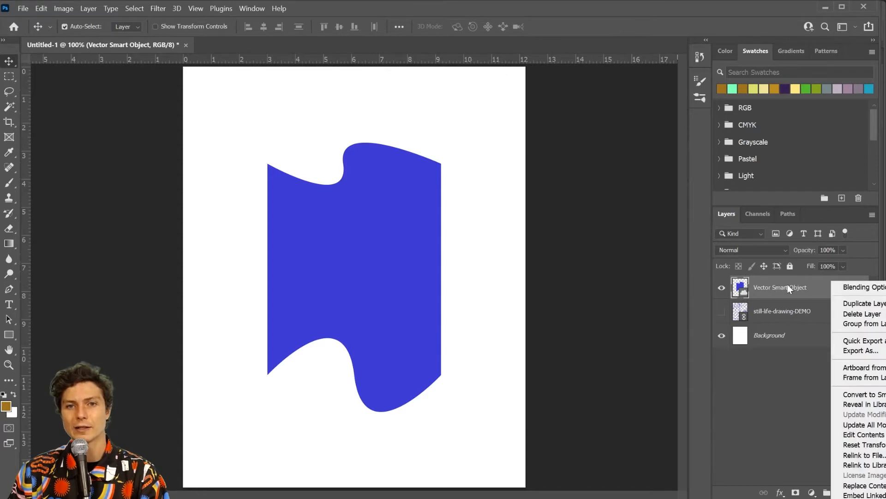
pyautogui.click(877, 425)
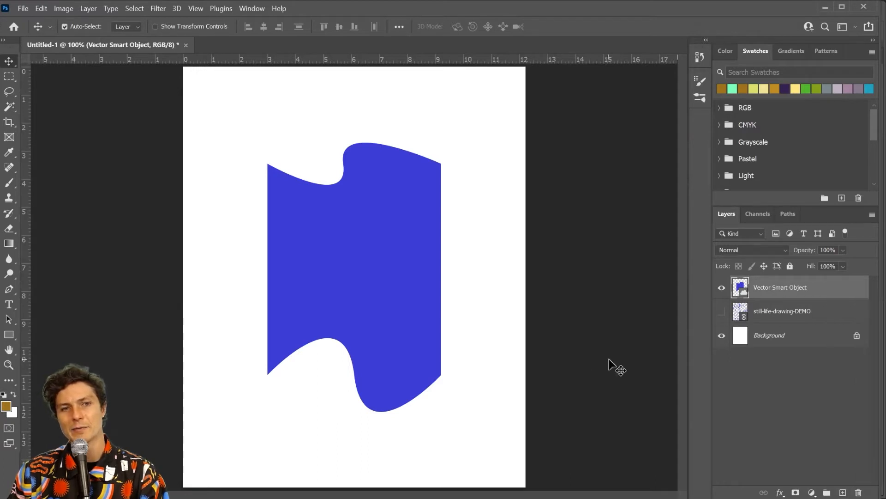
# Step: Delete the Vector Smart Object layer and show the still-life-drawing-DEMO layer
pyautogui.moveTo(807, 283); pyautogui.dragTo(861, 492)
pyautogui.click(722, 290)
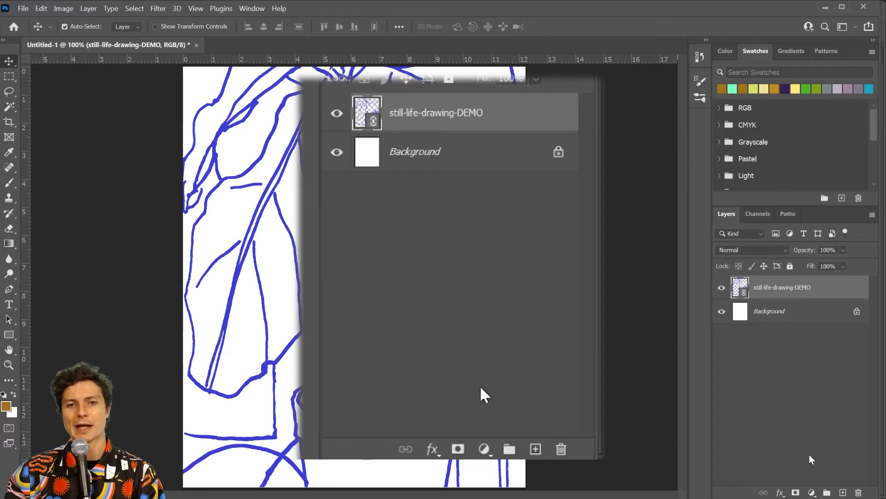
# Step: Create three new layer groups above the still-life-drawing-DEMO layer
pyautogui.click(828, 493)
pyautogui.click(828, 493)
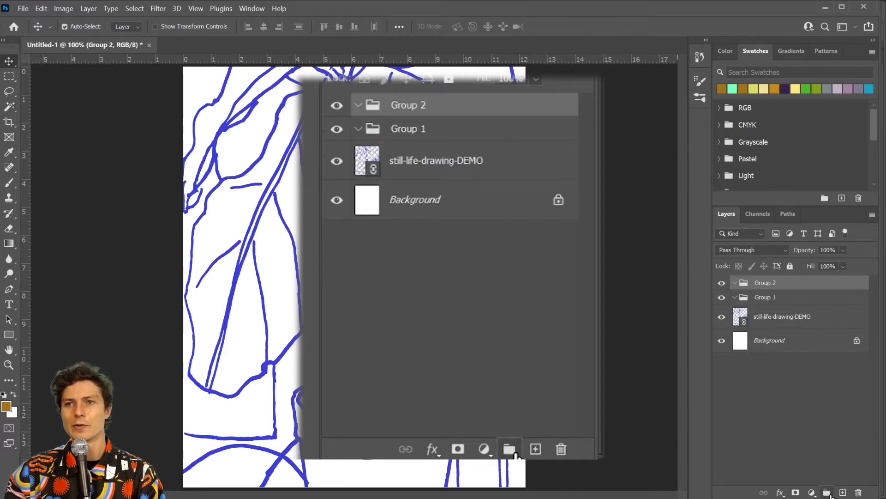
pyautogui.click(828, 493)
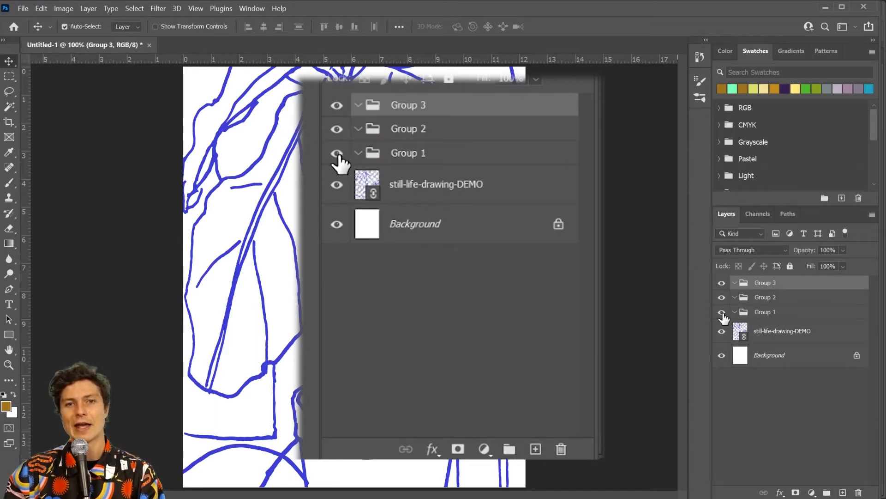
# Step: Rename Group 1, Group 2 and Group 3 as frame 1, frame 2 and frame 3
pyautogui.doubleClick(763, 312)
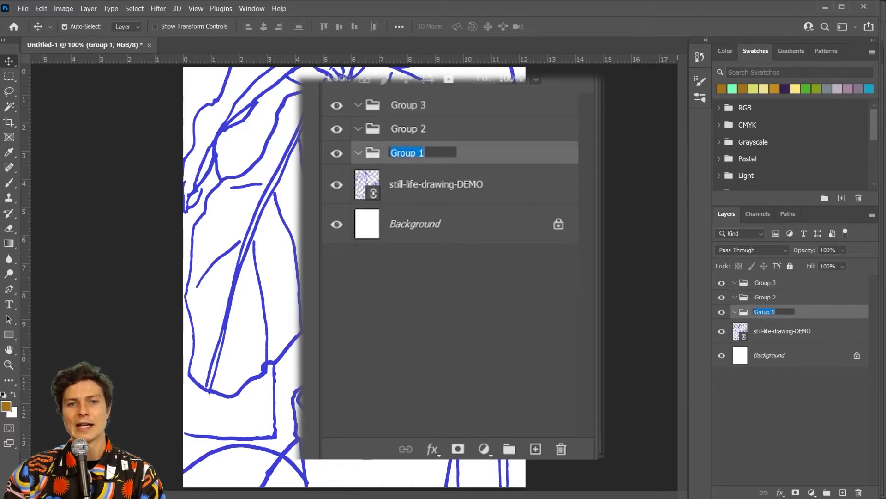
pyautogui.write('frame 1')
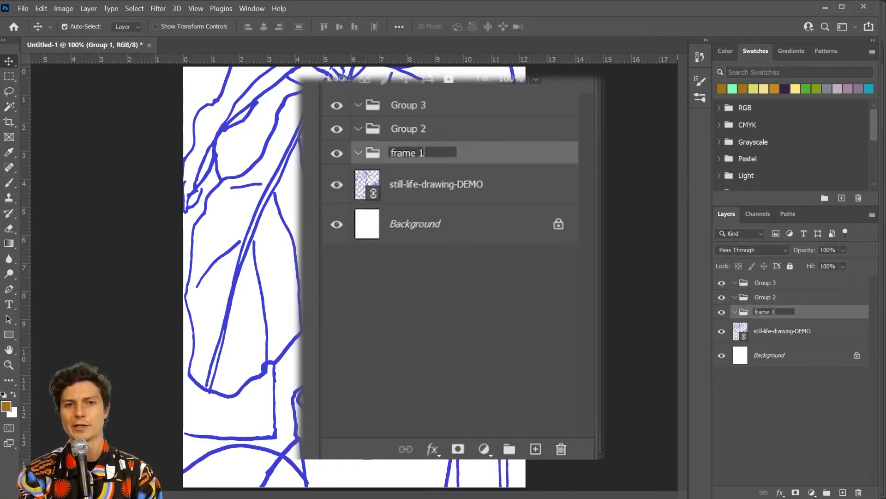
pyautogui.press('Return')
pyautogui.doubleClick(765, 297)
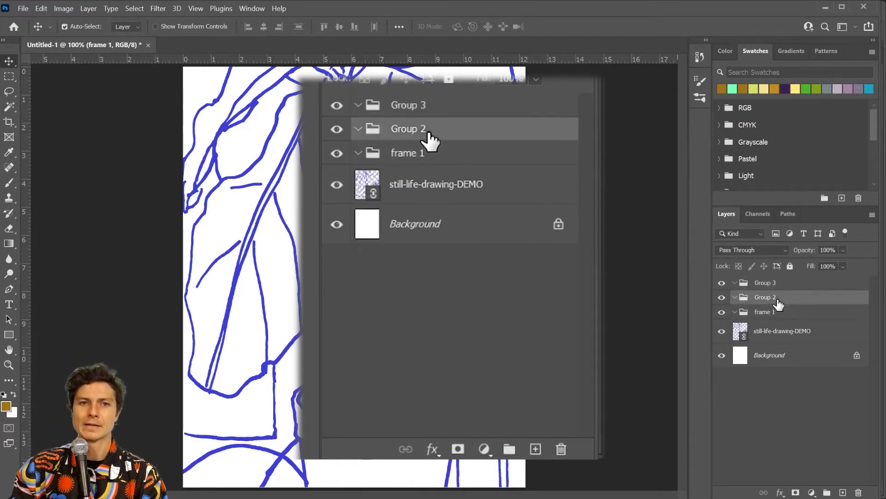
pyautogui.write('frame 2')
pyautogui.press('Return')
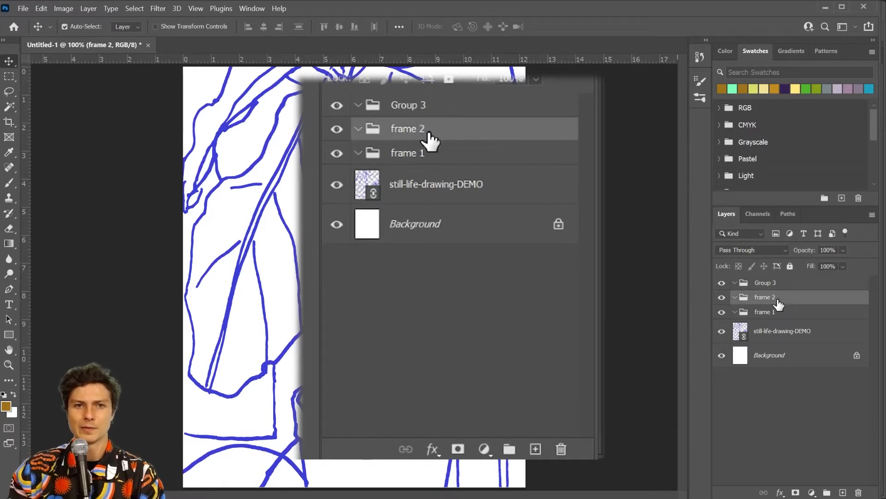
pyautogui.click(765, 286)
pyautogui.doubleClick(765, 286)
pyautogui.write('fra')
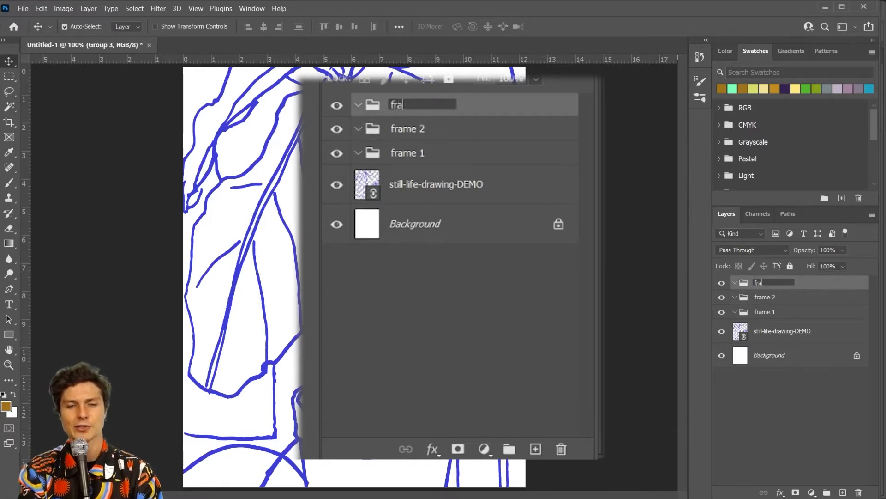
pyautogui.write('me 3')
pyautogui.press('Return')
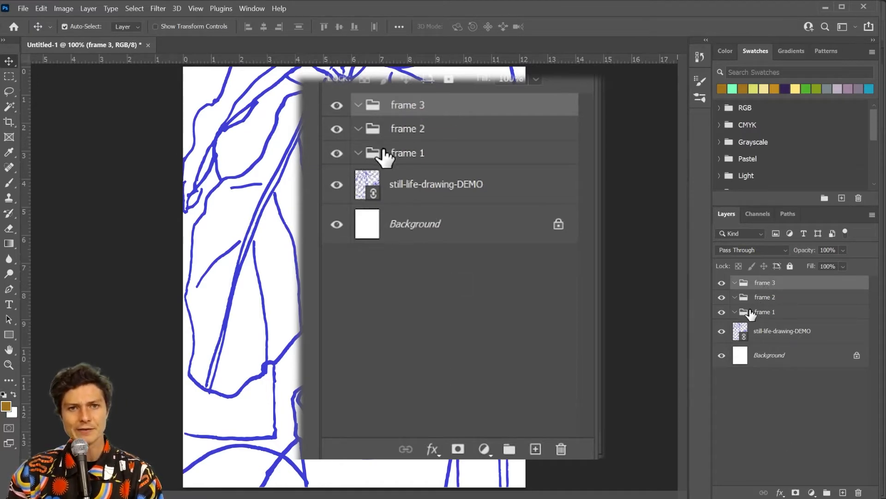
# Step: Add three empty layers inside the frame 1 group
pyautogui.click(753, 313)
pyautogui.click(843, 492)
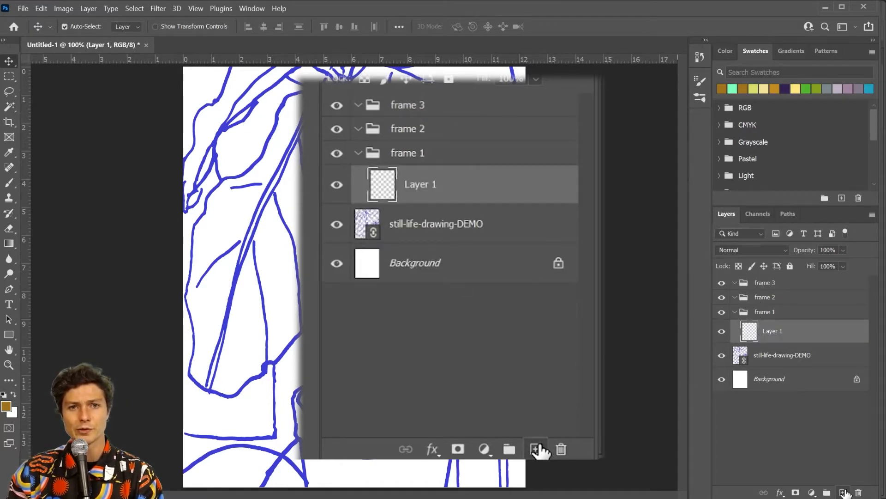
pyautogui.click(842, 492)
pyautogui.click(843, 492)
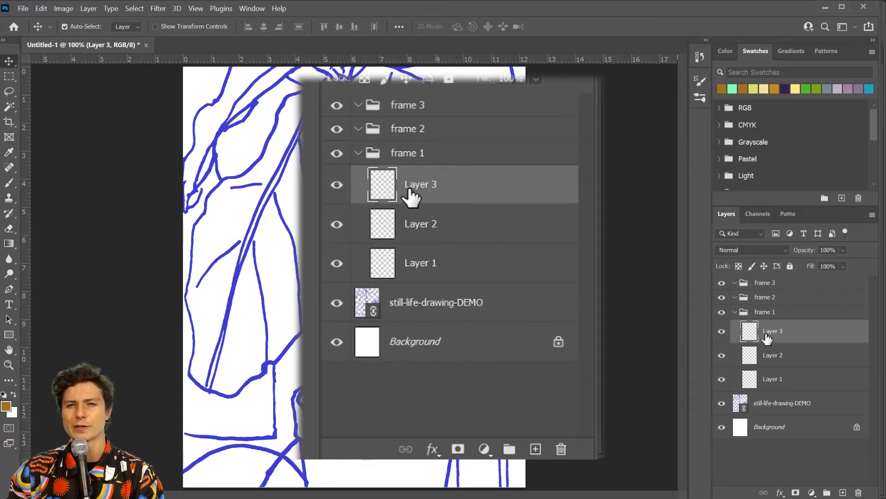
# Step: Rename Layer 1 in the frame 1 group as green.1
pyautogui.click(770, 299)
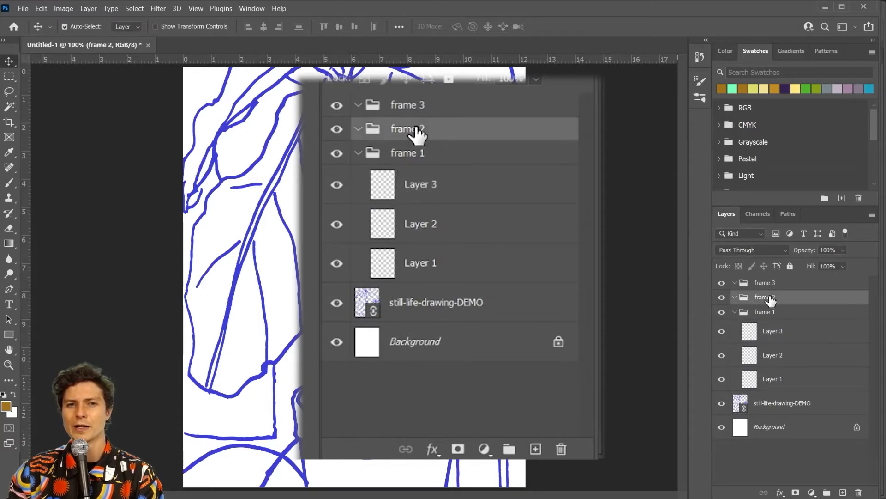
pyautogui.doubleClick(772, 380)
pyautogui.write('colo')
pyautogui.press('BackSpace')
pyautogui.press('BackSpace')
pyautogui.press('BackSpace')
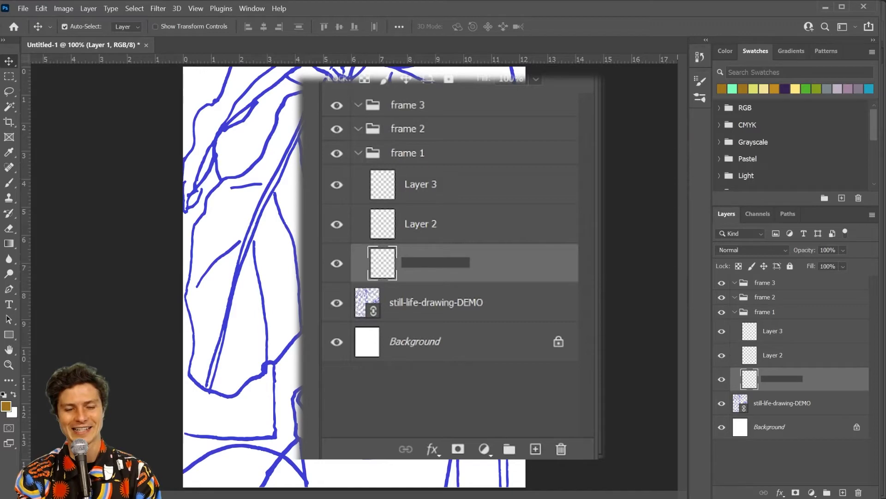
pyautogui.write('green.1')
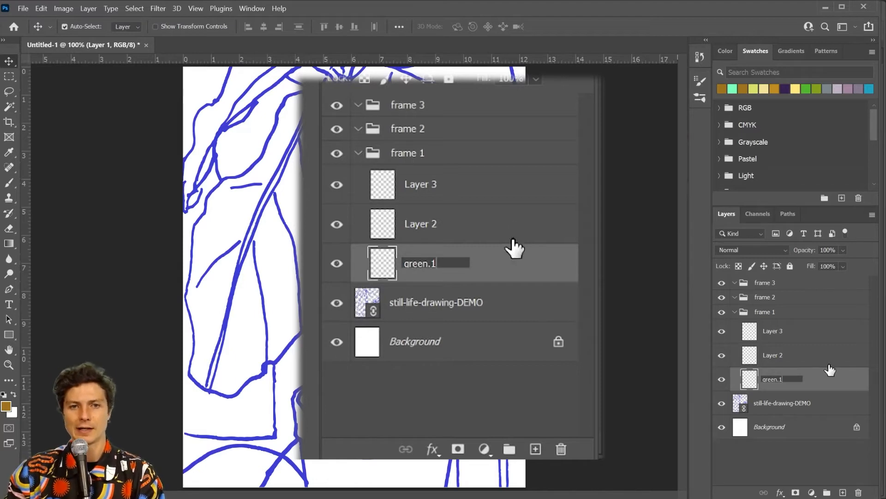
# Step: Rename Layer 2 as red.1 and Layer 3 as gray.1 in the frame 1 group
pyautogui.click(776, 361)
pyautogui.doubleClick(775, 358)
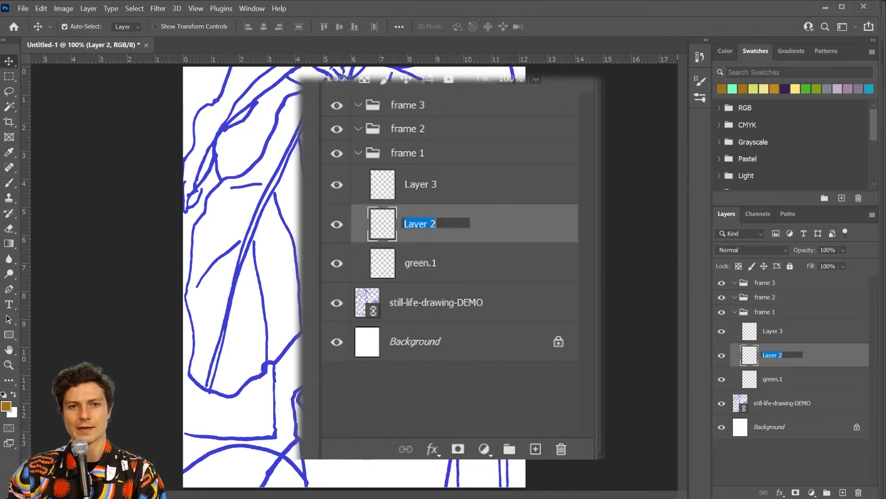
pyautogui.write('red.1')
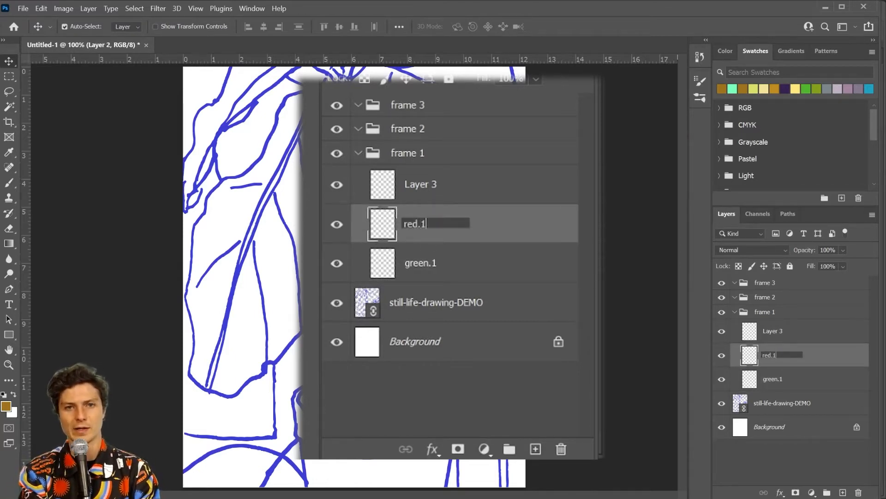
pyautogui.press('Return')
pyautogui.doubleClick(772, 331)
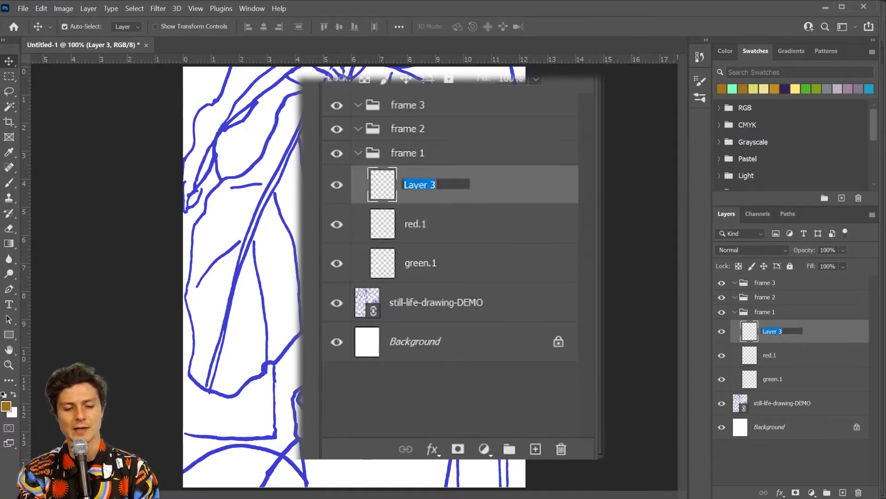
pyautogui.write('gra')
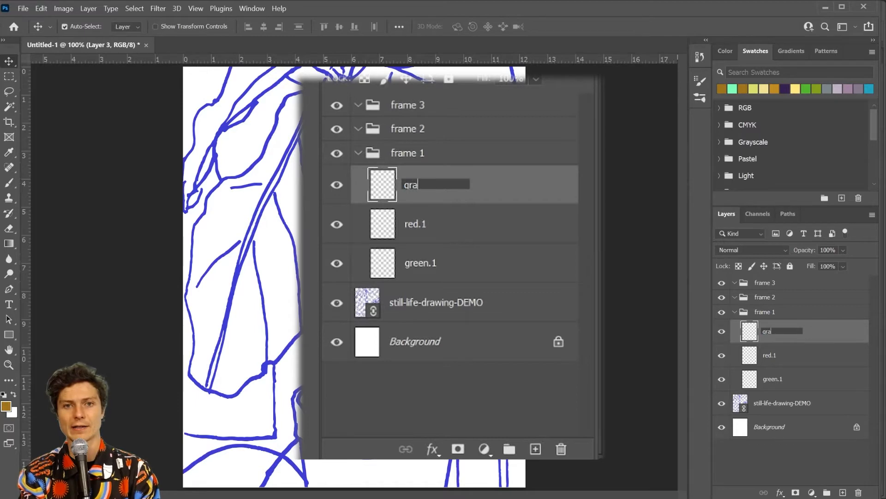
pyautogui.write('y.1')
pyautogui.press('Return')
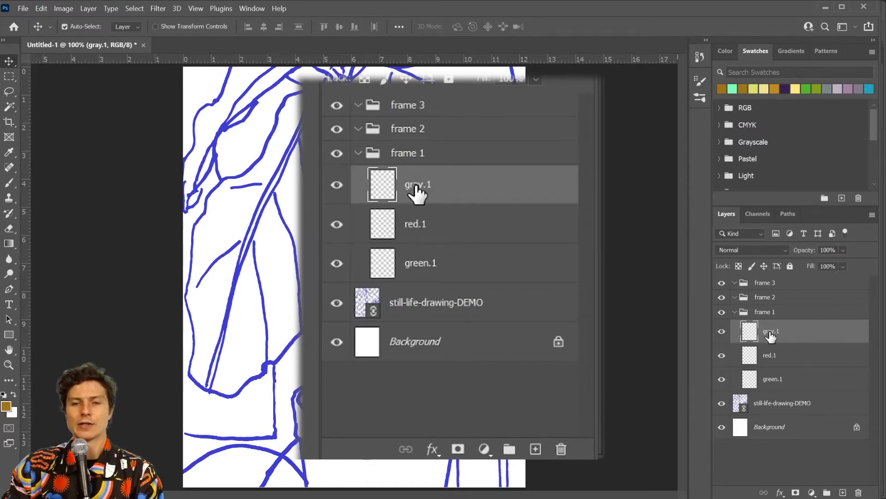
# Step: Add three empty layers inside the frame 2 group and three more inside the frame 3 group
pyautogui.click(764, 297)
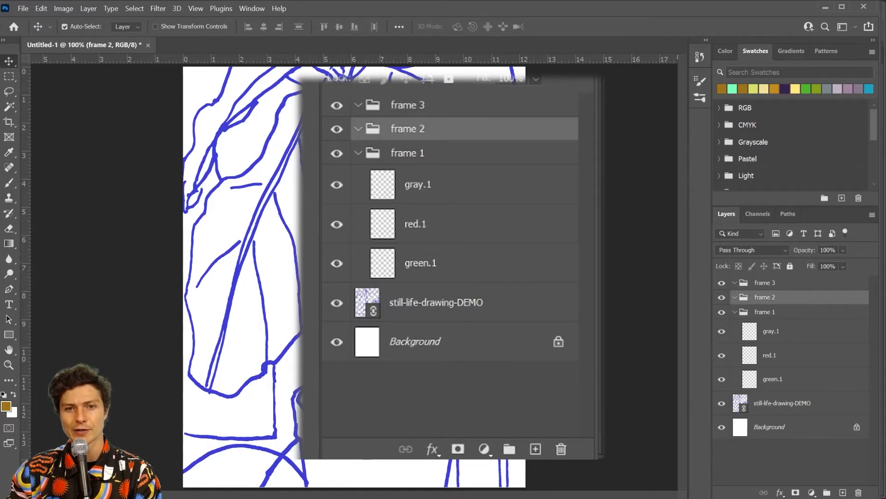
pyautogui.click(843, 492)
pyautogui.click(843, 492)
pyautogui.click(843, 492)
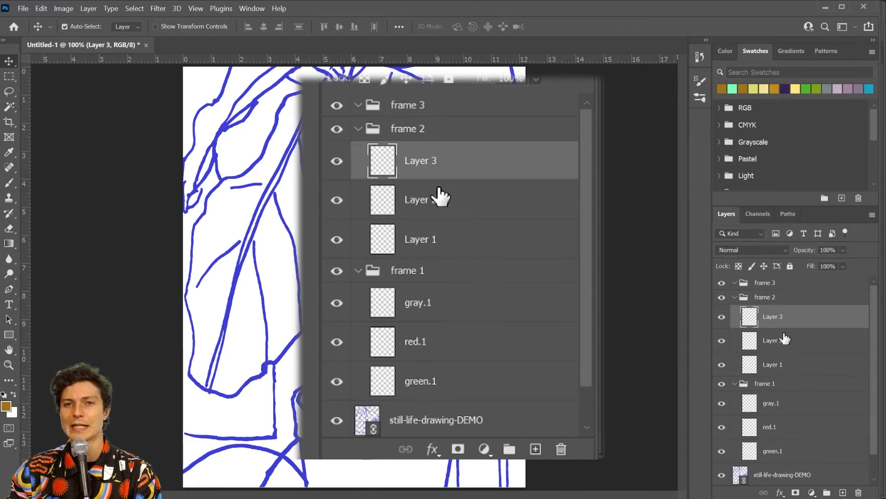
pyautogui.click(757, 284)
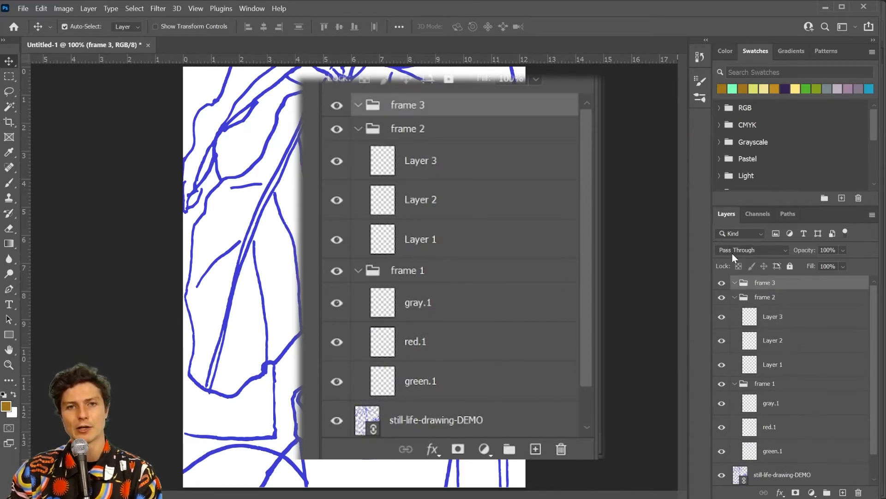
pyautogui.click(843, 492)
pyautogui.click(843, 492)
pyautogui.click(843, 492)
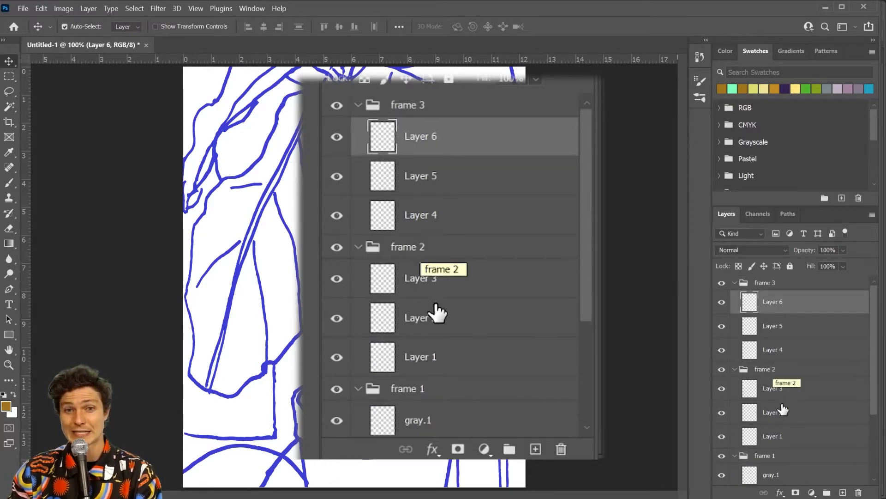
# Step: Rename Layer 1 in the frame 2 group as green.2
pyautogui.scroll(-1, 780, 397)
pyautogui.doubleClick(775, 407)
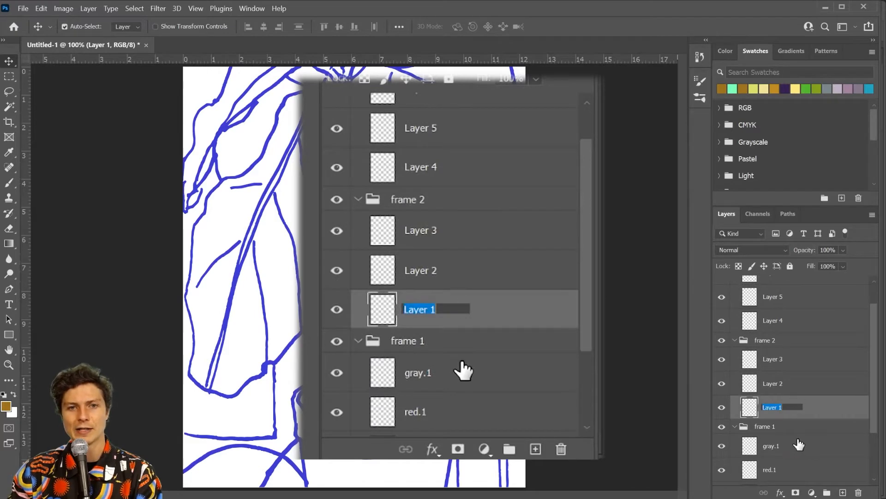
pyautogui.write('dre')
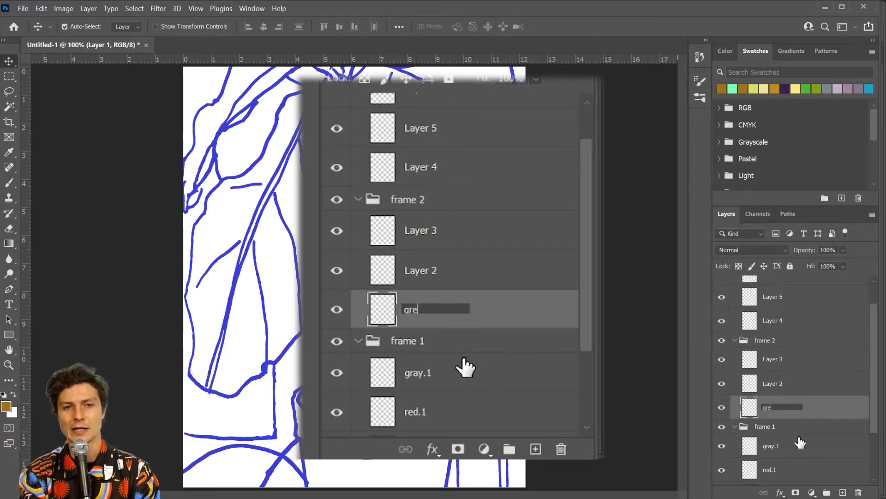
pyautogui.write('en')
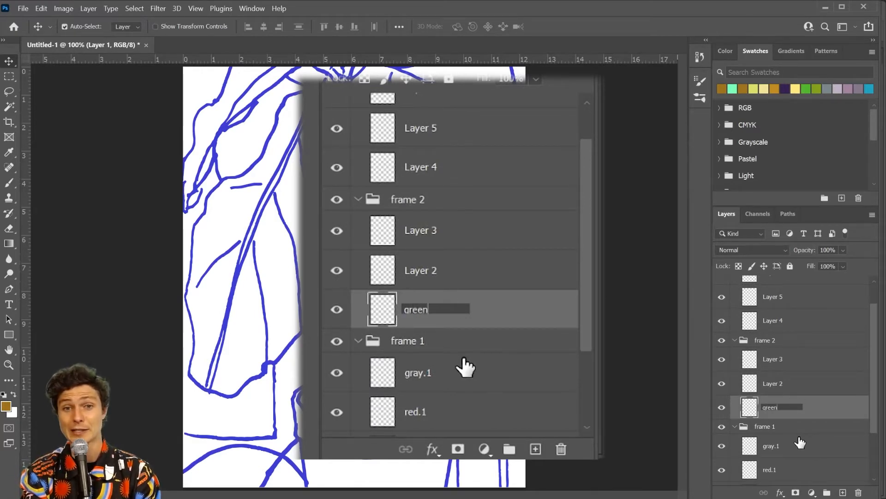
pyautogui.write('.2')
pyautogui.press('Return')
# Step: Rename Layer 2 in the frame 2 group as red.2
pyautogui.scroll(-1, 803, 382)
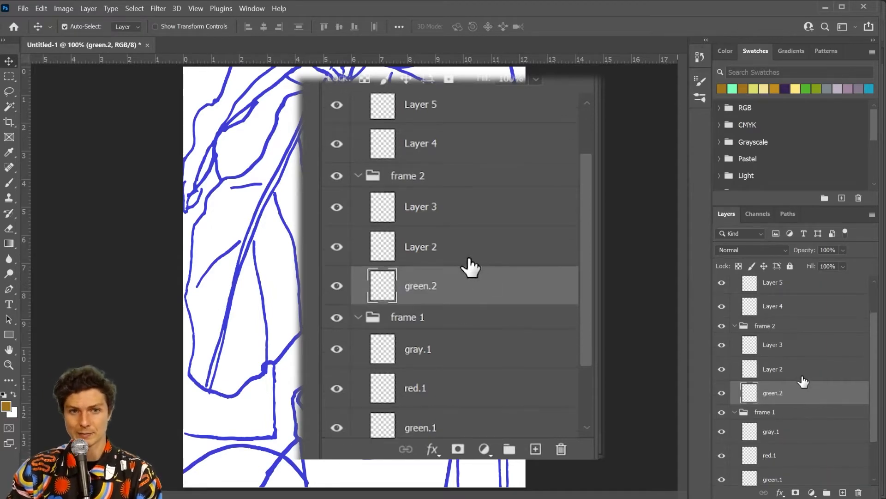
pyautogui.doubleClick(774, 369)
pyautogui.write('green.')
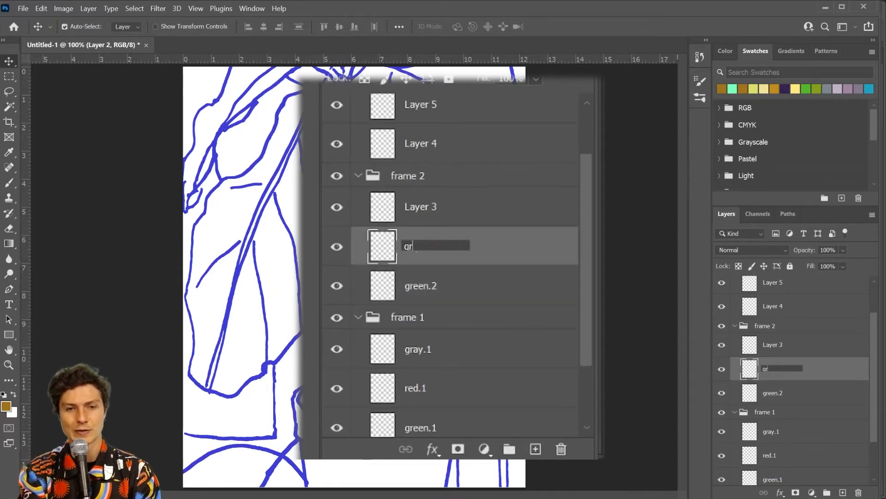
pyautogui.press('BackSpace')
pyautogui.press('BackSpace')
pyautogui.press('BackSpace')
pyautogui.press('BackSpace')
pyautogui.press('BackSpace')
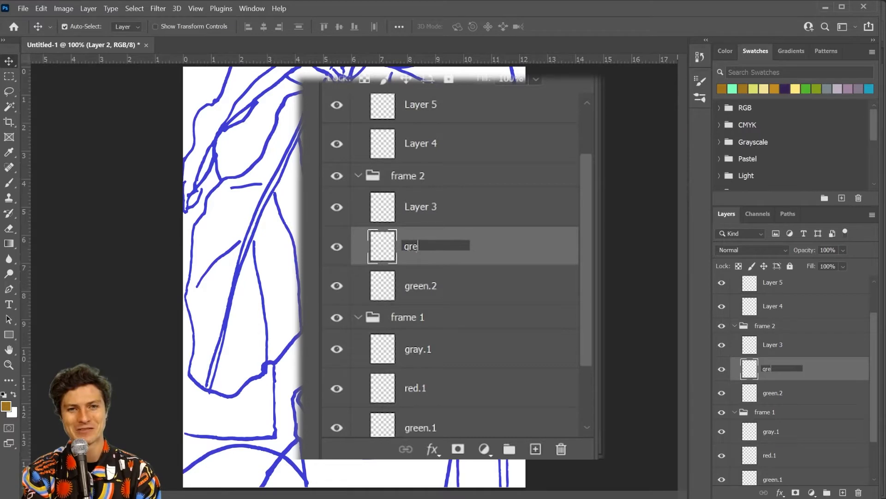
pyautogui.press('BackSpace')
pyautogui.write('red.')
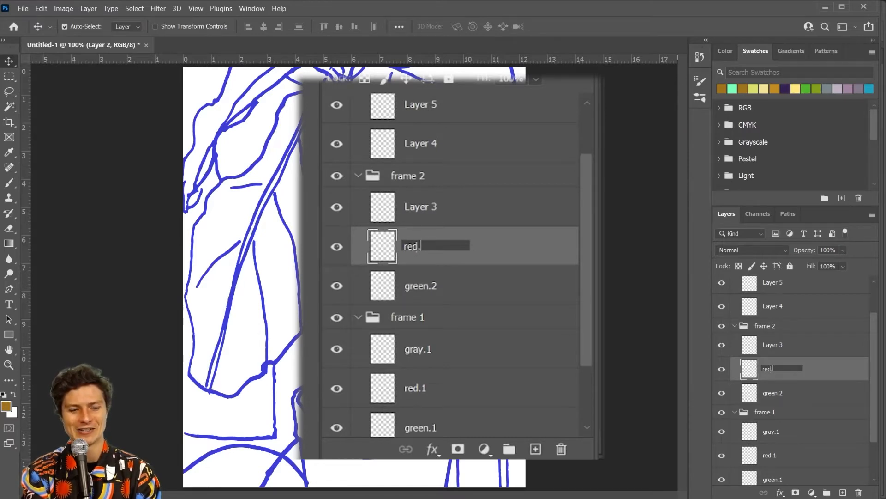
pyautogui.write('2')
pyautogui.press('Return')
# Step: Rename Layer 3 in the frame 2 group as gray.2
pyautogui.doubleClick(420, 206)
pyautogui.write('gray.2')
pyautogui.click(436, 147)
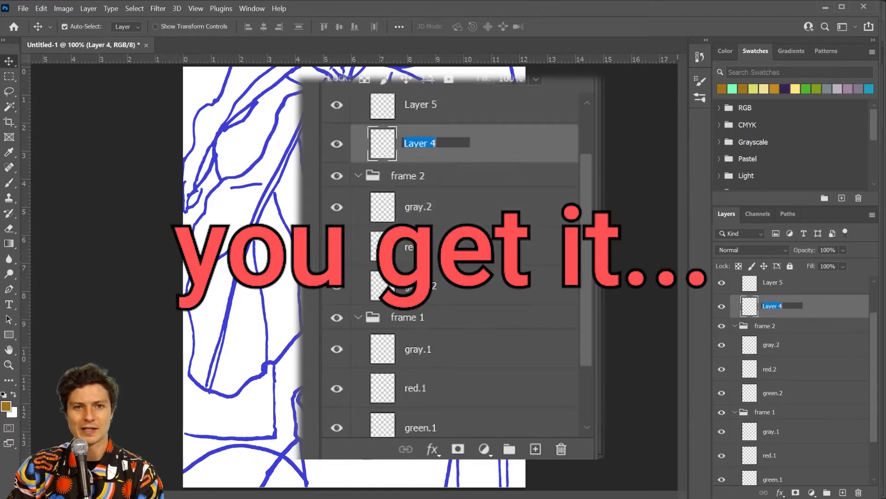
# Step: Rename Layer 4 as green.3 and Layer 5 as red.3 in the frame 3 group
pyautogui.doubleClick(784, 308)
pyautogui.write('green.3')
pyautogui.press('Return')
pyautogui.doubleClick(776, 287)
pyautogui.write('red.3')
pyautogui.press('Return')
# Step: Rename Layer 6 in the frame 3 group as gray.3
pyautogui.scroll(1, 777, 289)
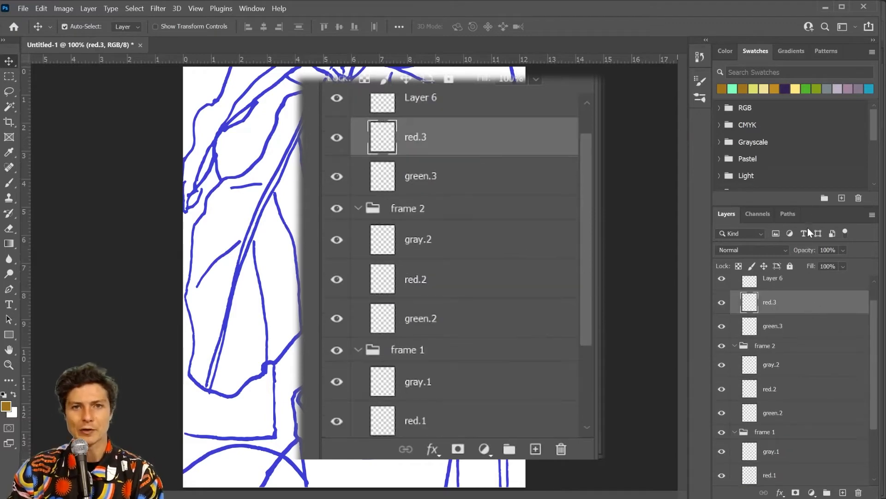
pyautogui.scroll(1, 771, 300)
pyautogui.doubleClick(772, 302)
pyautogui.write('gray.3')
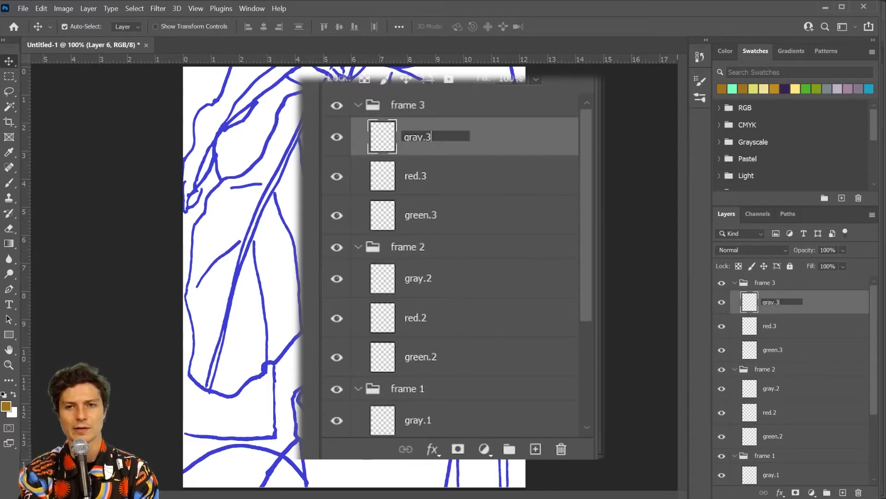
pyautogui.press('Return')
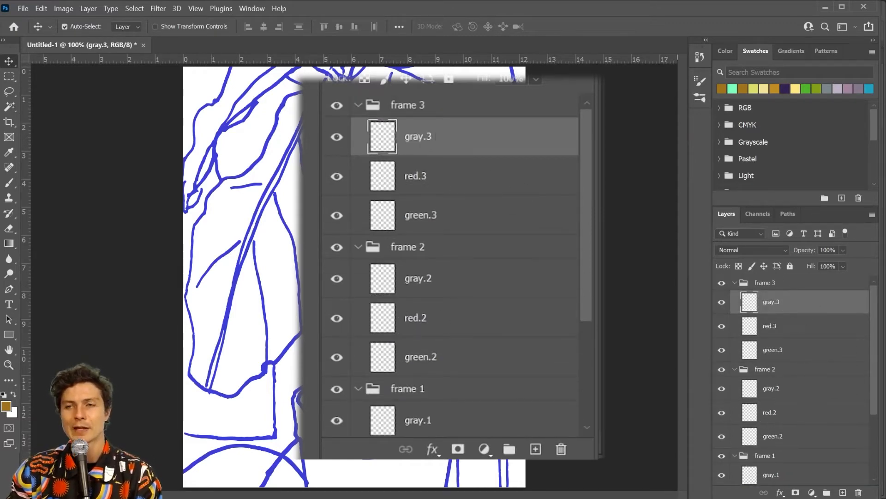
# Step: Toggle the Background layer's visibility off and on to check what it contributes to the image
pyautogui.scroll(-3, 805, 383)
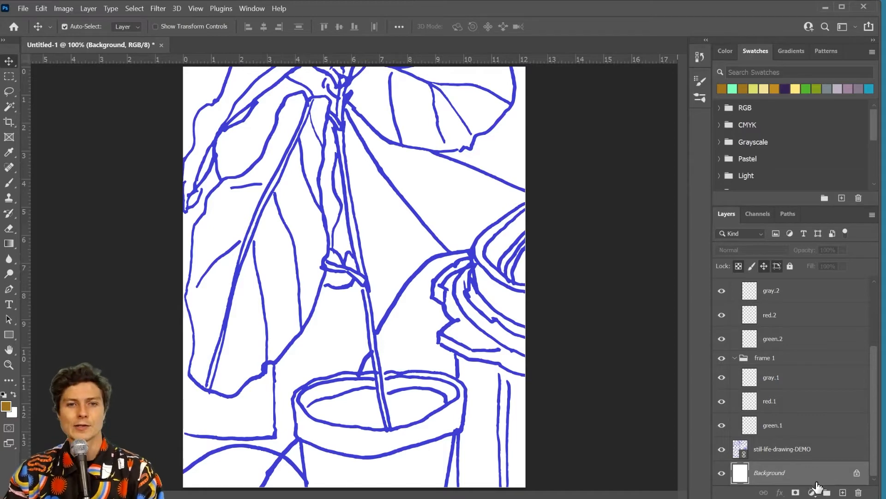
pyautogui.click(722, 473)
pyautogui.click(721, 472)
pyautogui.click(722, 473)
pyautogui.click(721, 472)
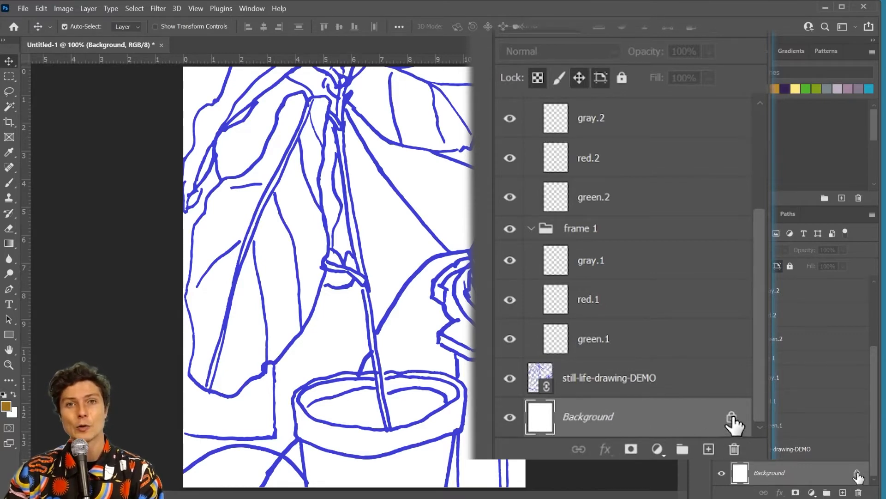
# Step: Unlock the Background layer so it becomes a regular editable layer, leaving its layer style unchanged
pyautogui.moveTo(732, 419)
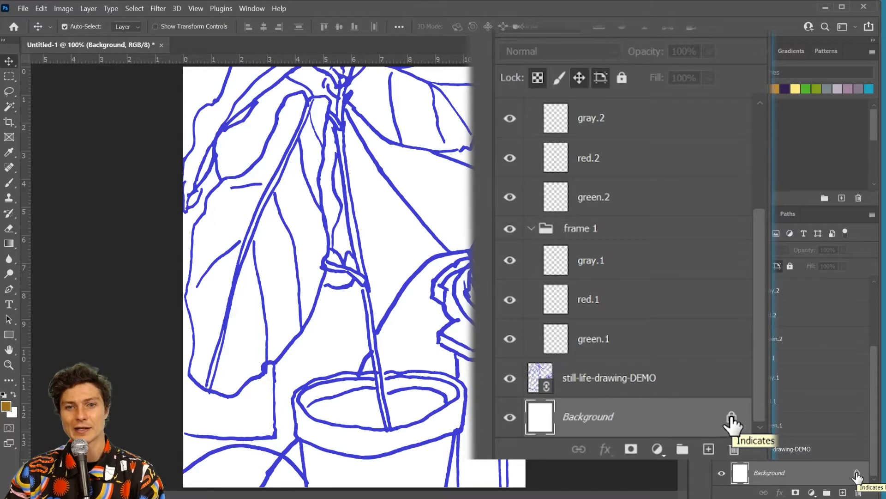
pyautogui.click(730, 417)
pyautogui.doubleClick(728, 425)
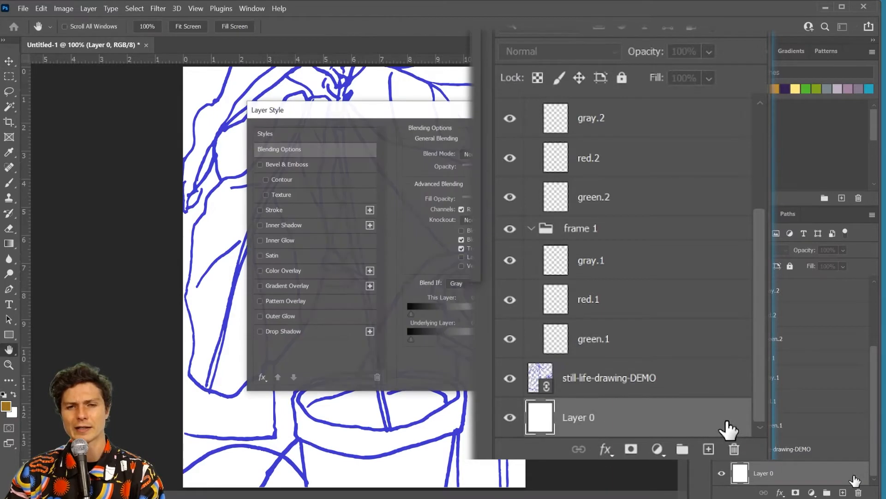
pyautogui.click(597, 148)
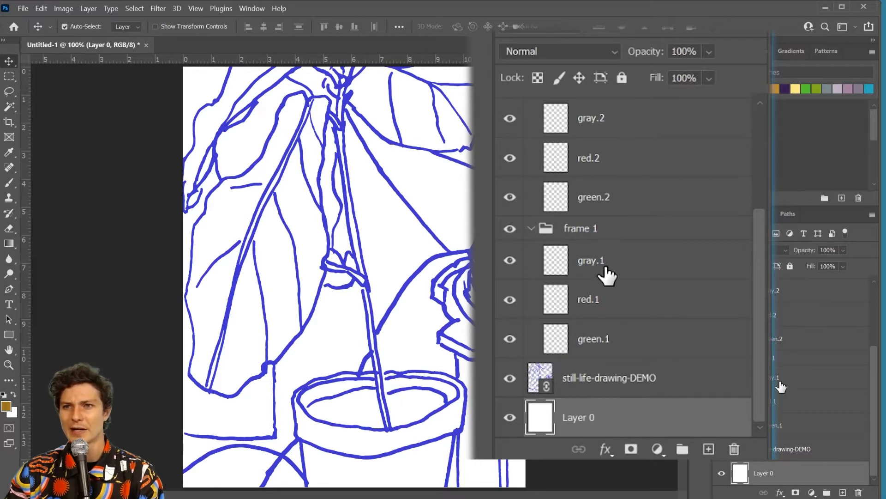
pyautogui.click(790, 266)
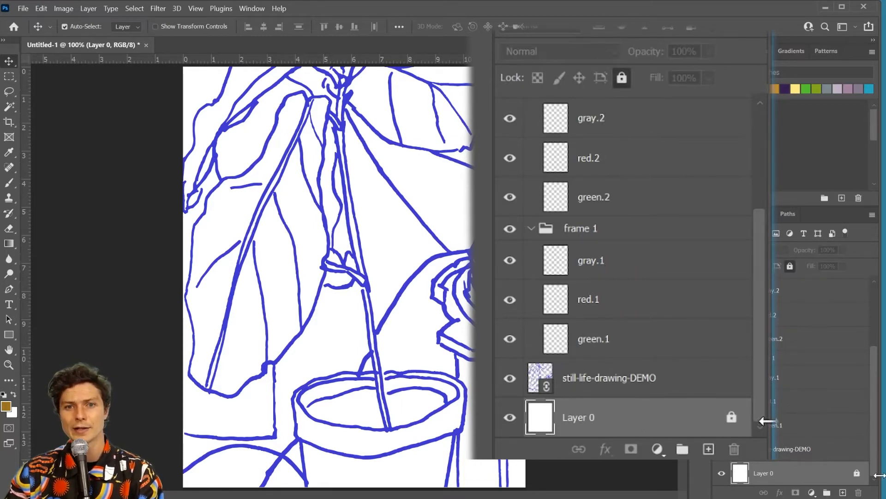
pyautogui.click(857, 473)
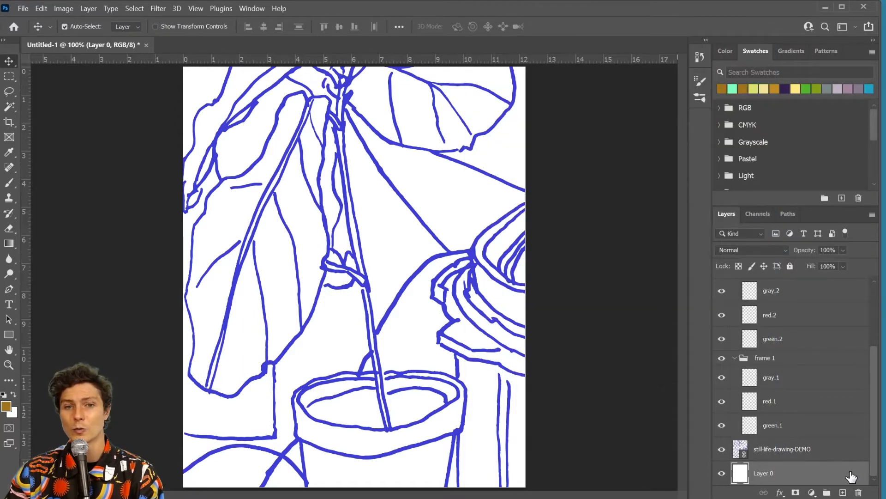
# Step: Add a Color Overlay effect in pale yellow (e0dc69) to the unlocked bottom layer, Layer 0
pyautogui.doubleClick(852, 476)
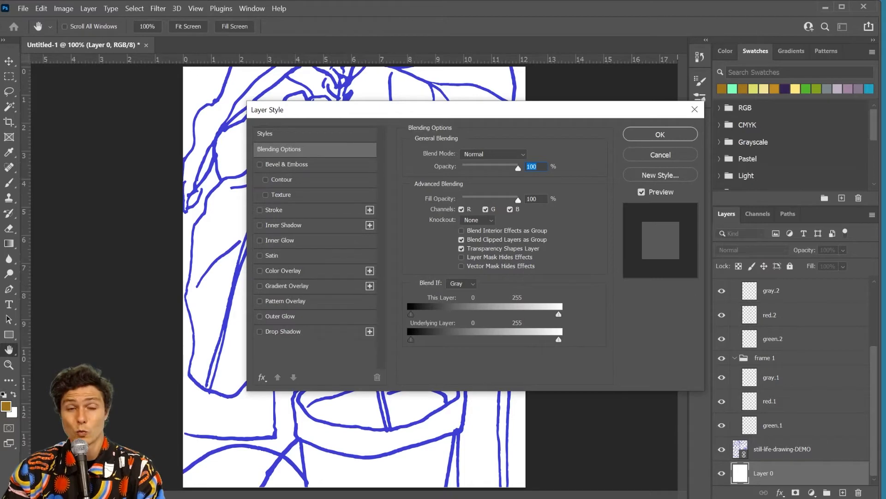
pyautogui.click(325, 270)
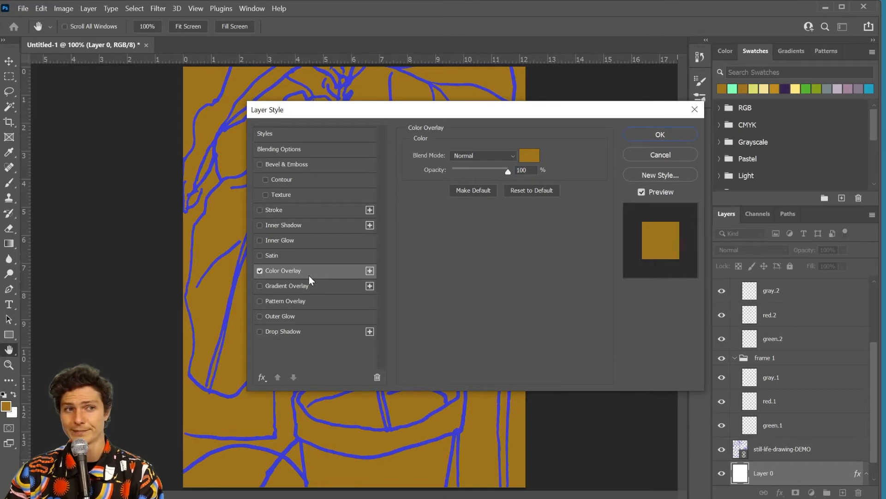
pyautogui.click(529, 156)
pyautogui.moveTo(693, 279); pyautogui.dragTo(717, 218)
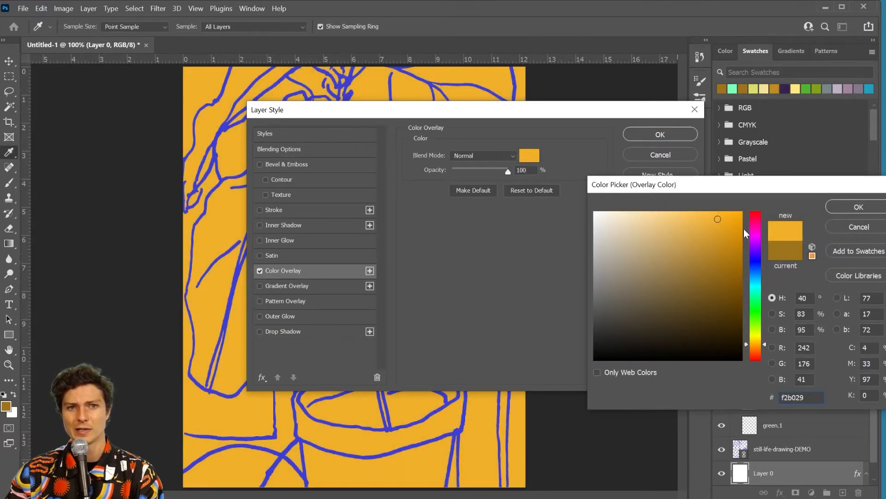
pyautogui.click(755, 238)
pyautogui.moveTo(755, 240); pyautogui.dragTo(766, 336)
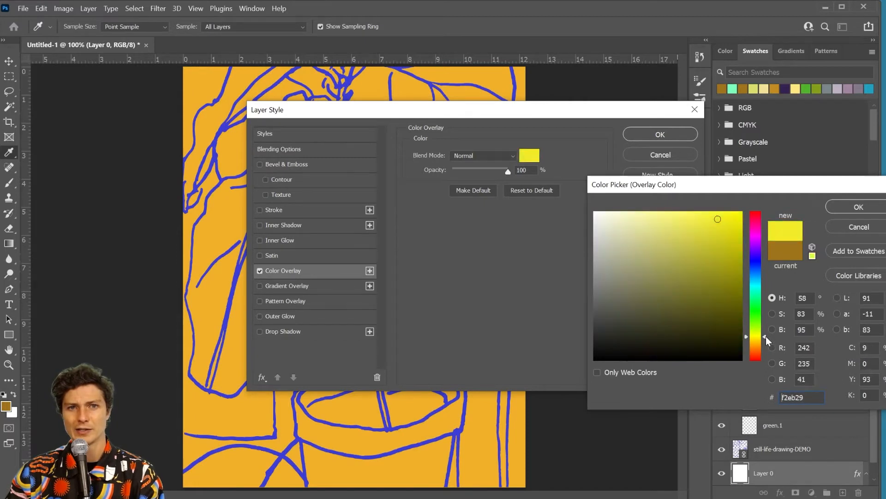
pyautogui.moveTo(667, 256); pyautogui.dragTo(672, 229)
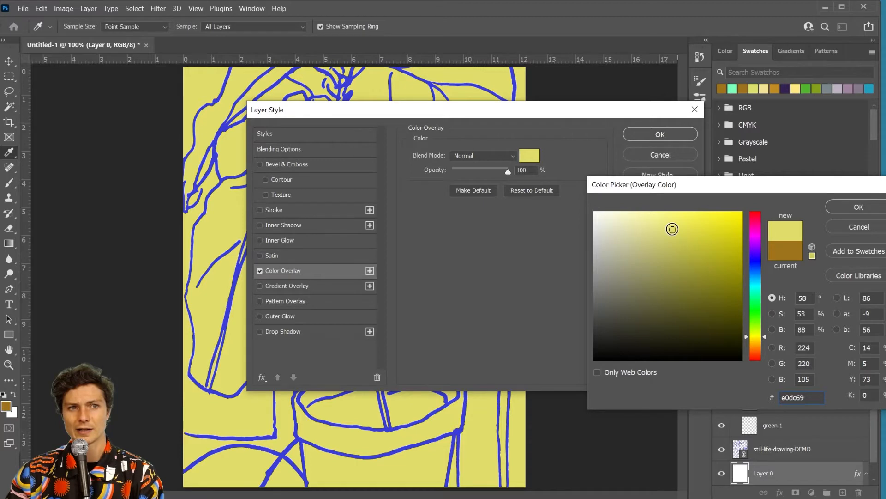
pyautogui.click(859, 207)
pyautogui.click(659, 137)
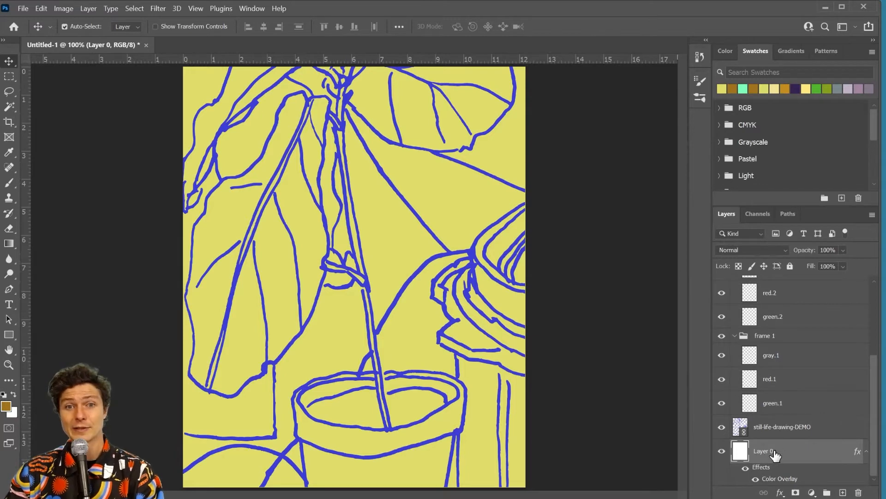
# Step: Rename Layer 0 as background
pyautogui.doubleClick(763, 451)
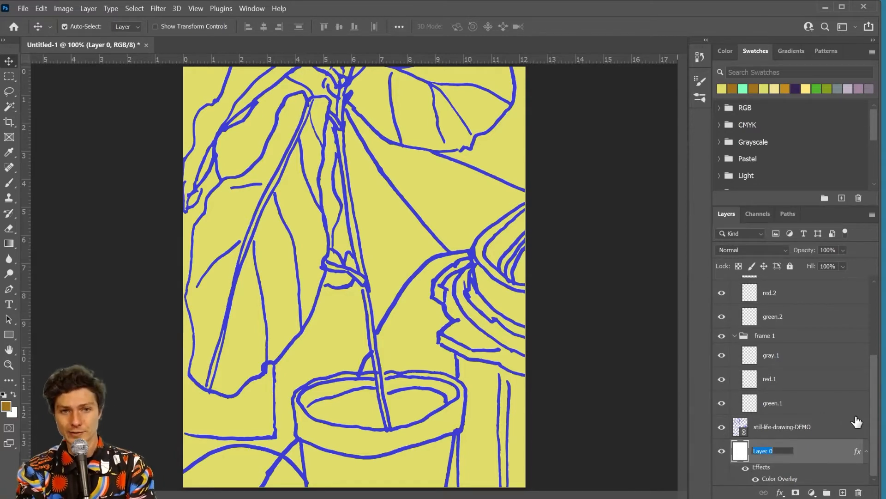
pyautogui.write('background')
pyautogui.press('Return')
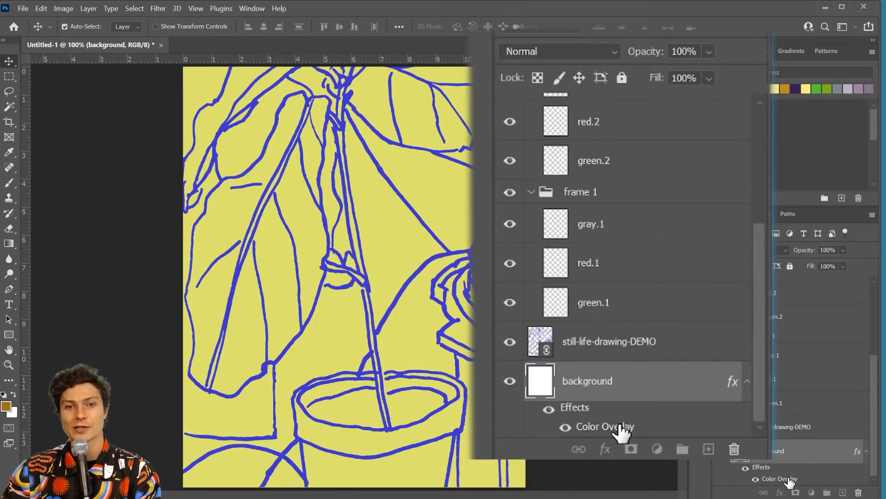
# Step: Change the background layer's Color Overlay to a more saturated yellow, e1dc4d
pyautogui.doubleClick(791, 478)
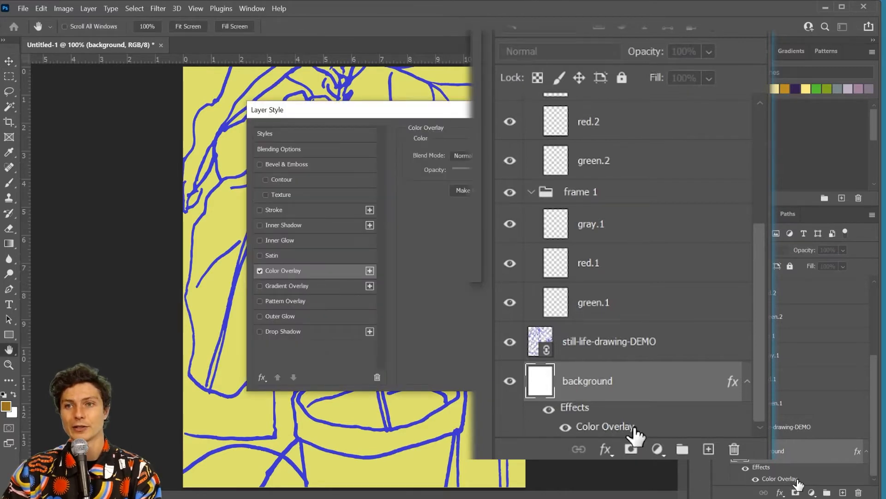
pyautogui.click(530, 155)
pyautogui.moveTo(692, 229)
pyautogui.mouseDown()
pyautogui.moveTo(700, 251)
pyautogui.moveTo(691, 229)
pyautogui.mouseUp()
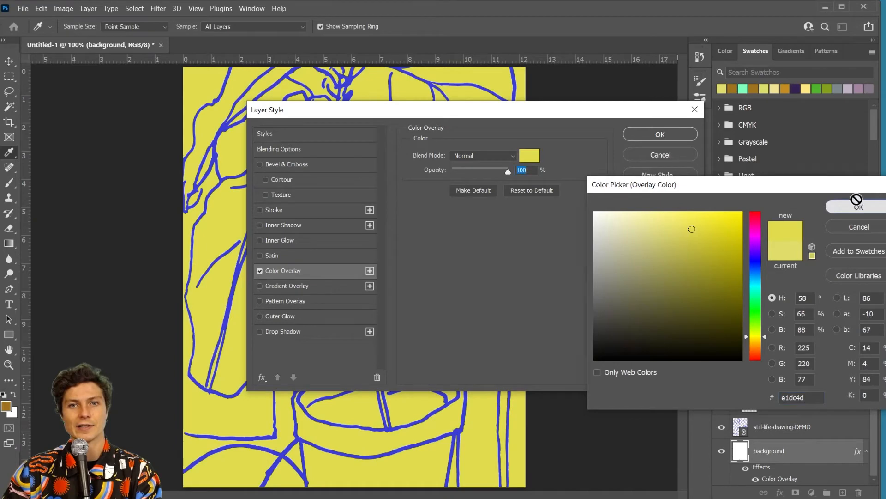
pyautogui.click(856, 205)
pyautogui.click(650, 132)
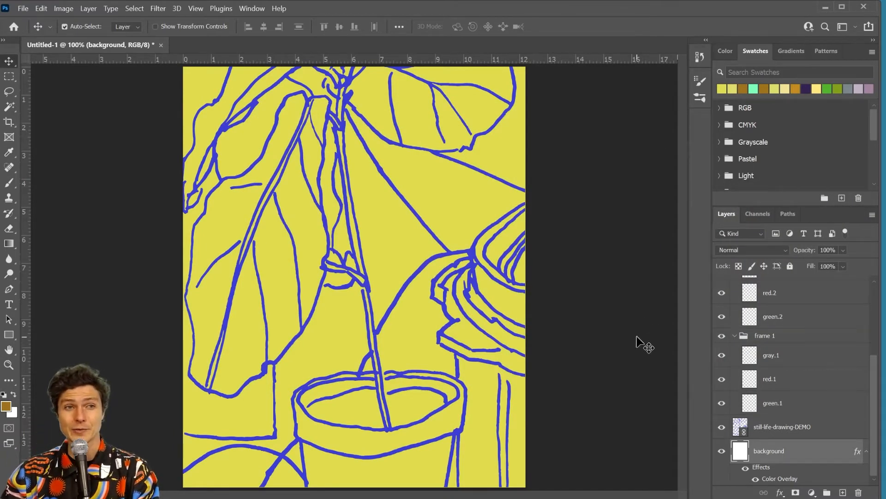
# Step: Create a new swatch group named DEMO
pyautogui.scroll(-5, 840, 129)
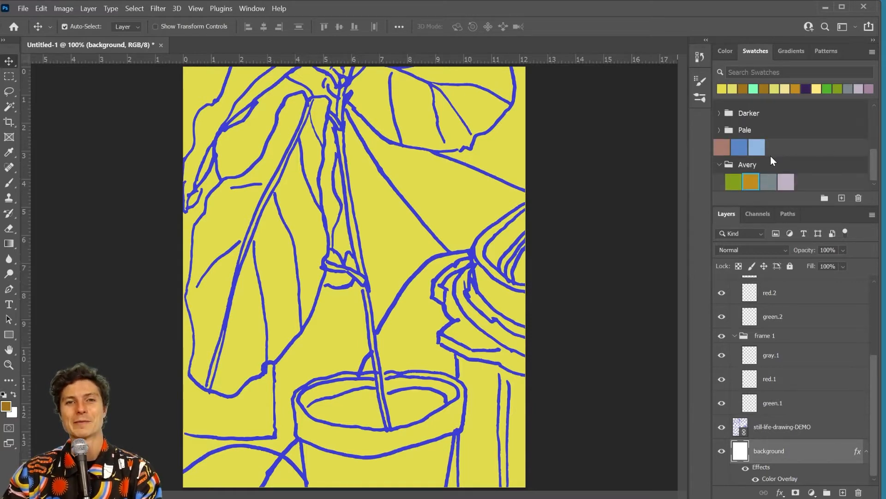
pyautogui.scroll(5, 770, 156)
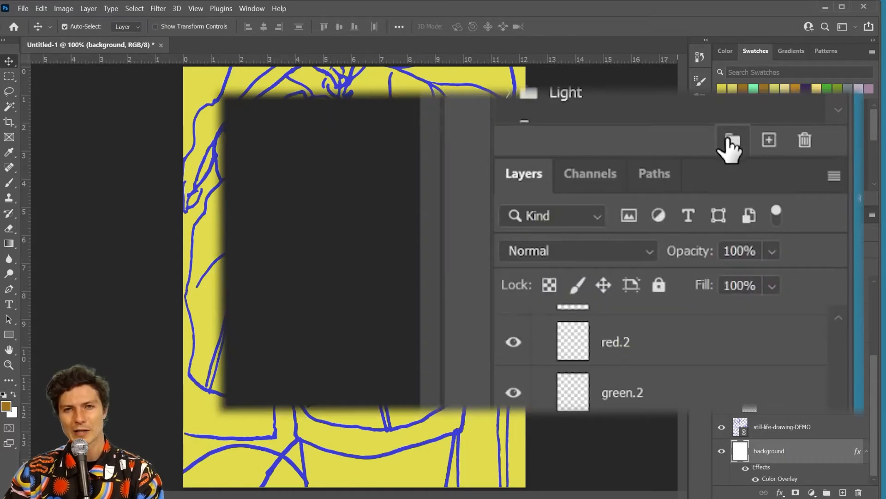
pyautogui.click(823, 200)
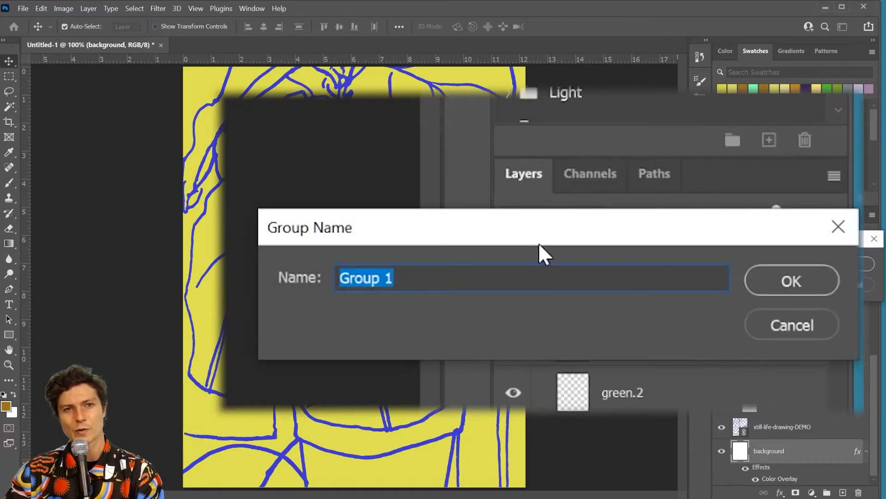
pyautogui.write('DEMO')
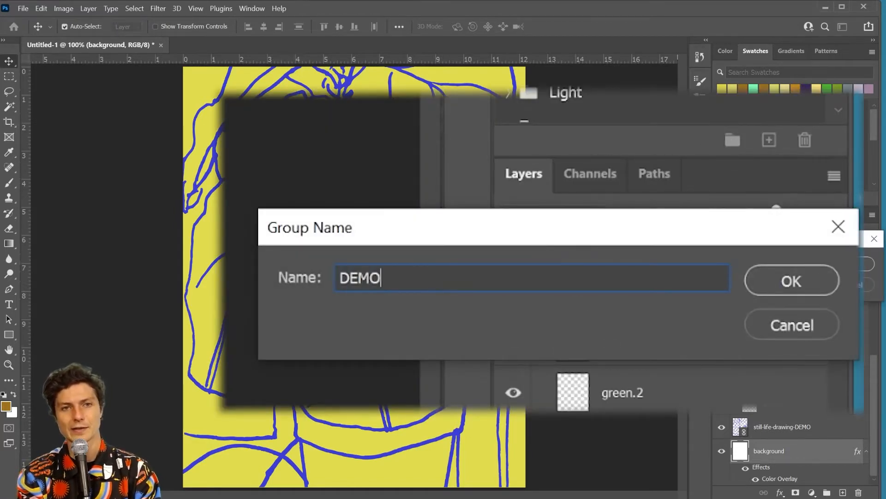
pyautogui.press('Return')
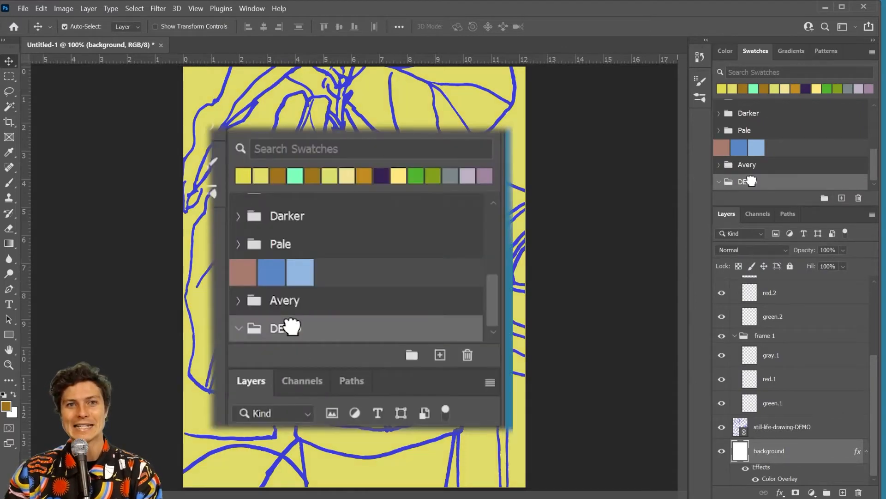
pyautogui.click(842, 200)
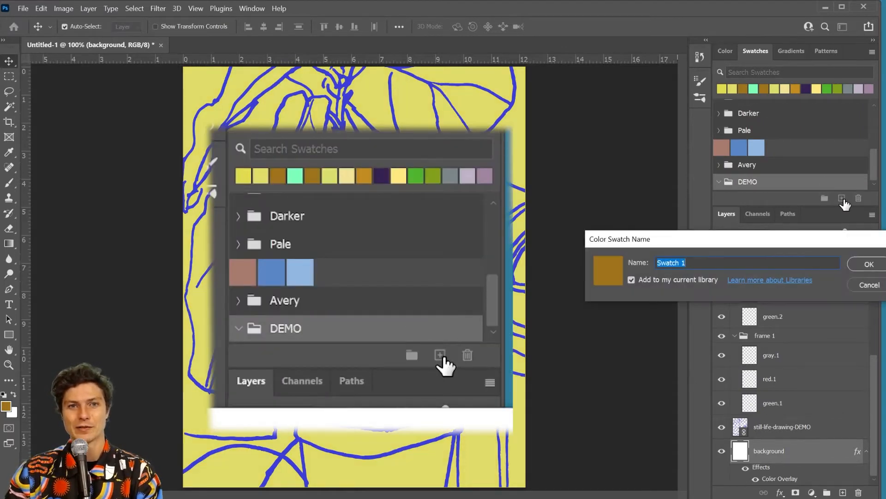
pyautogui.click(874, 287)
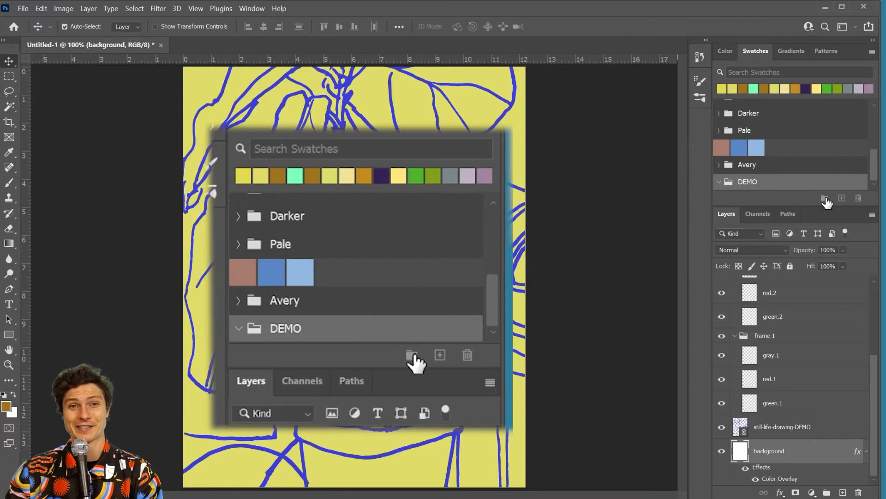
pyautogui.click(841, 198)
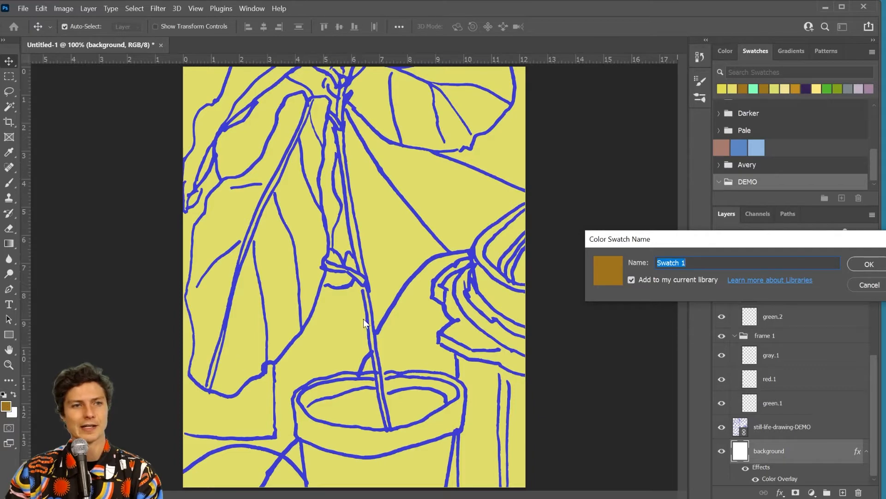
pyautogui.click(871, 284)
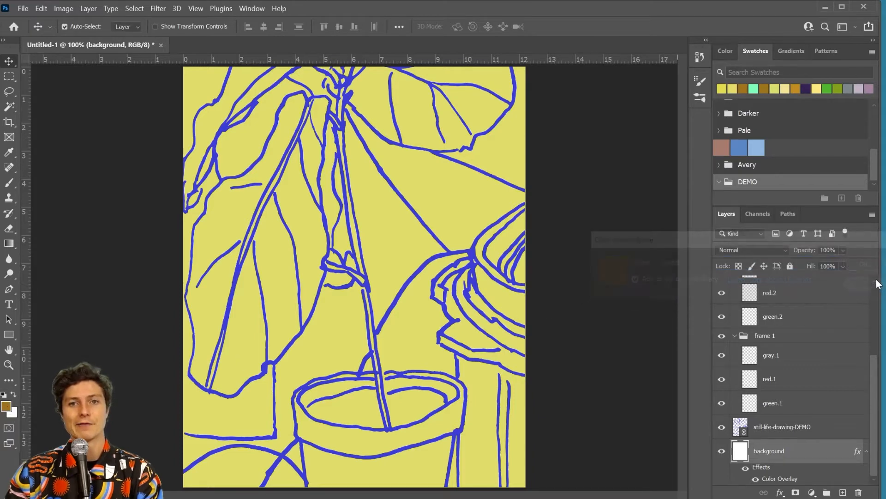
# Step: Set the foreground color to a bright green, 2bcb49
pyautogui.click(721, 53)
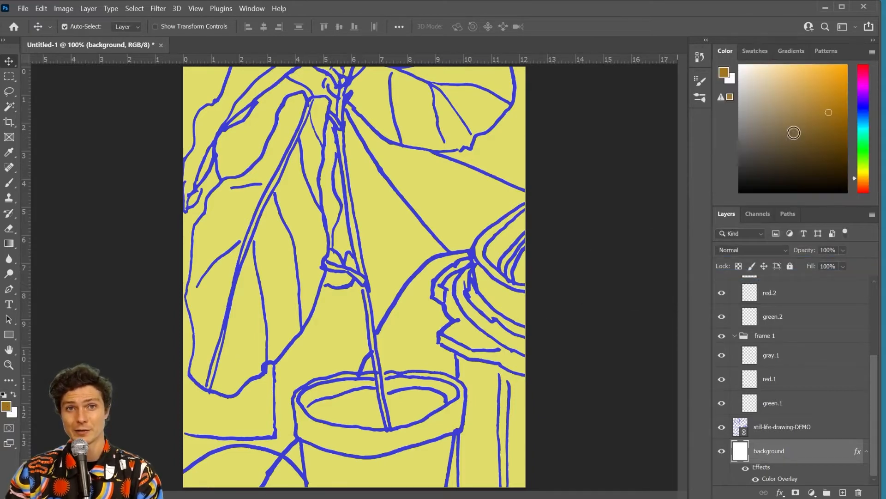
pyautogui.click(6, 406)
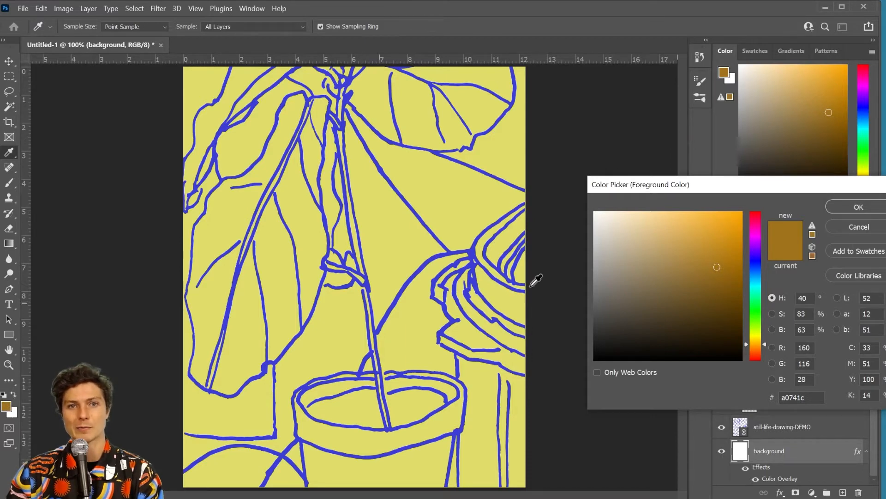
pyautogui.click(760, 306)
pyautogui.moveTo(720, 260); pyautogui.dragTo(711, 241)
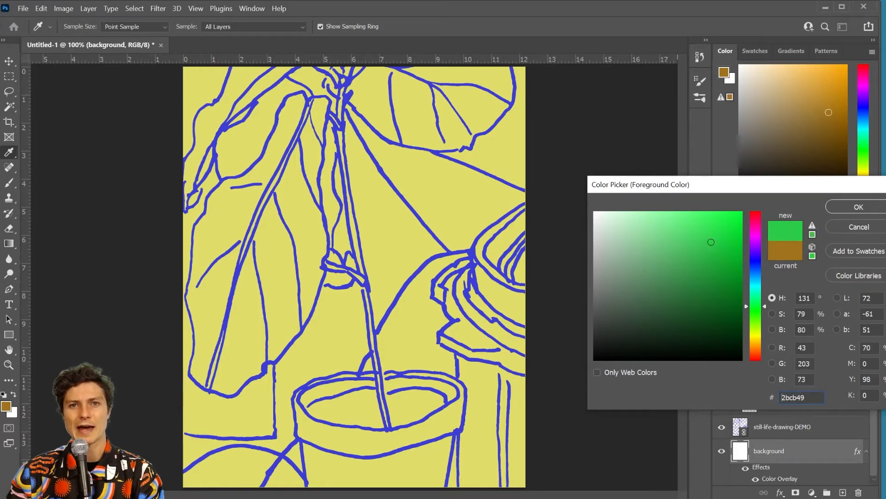
pyautogui.click(868, 208)
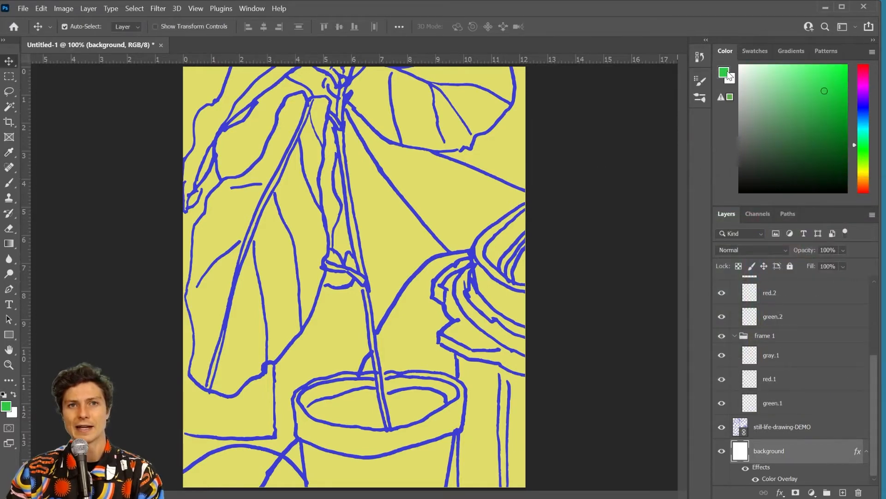
# Step: Save the foreground color in the DEMO swatch group as a swatch named green
pyautogui.click(758, 50)
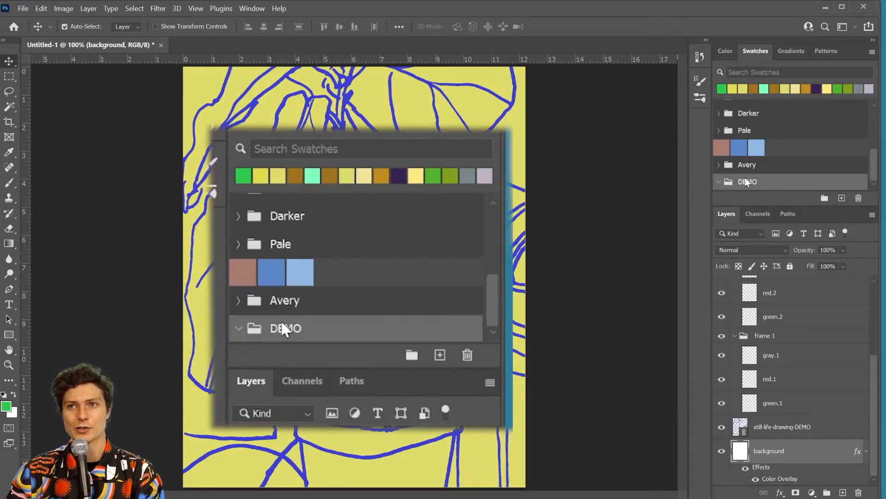
pyautogui.click(842, 198)
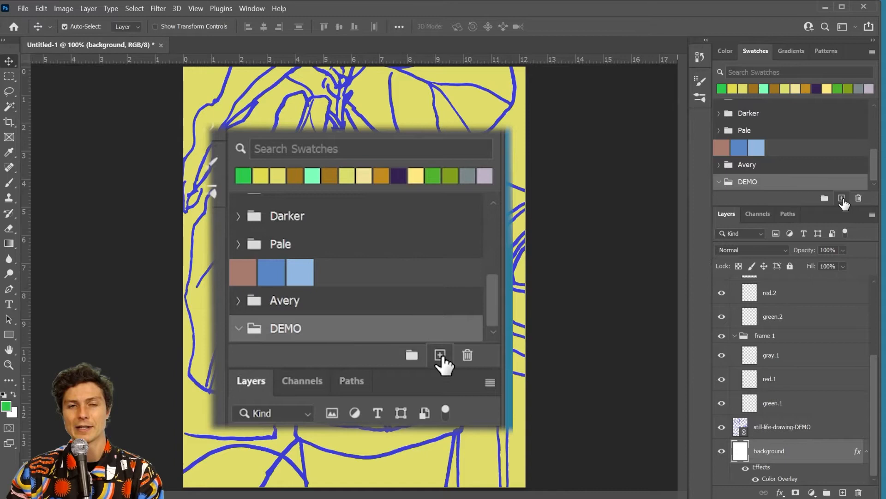
pyautogui.write('green')
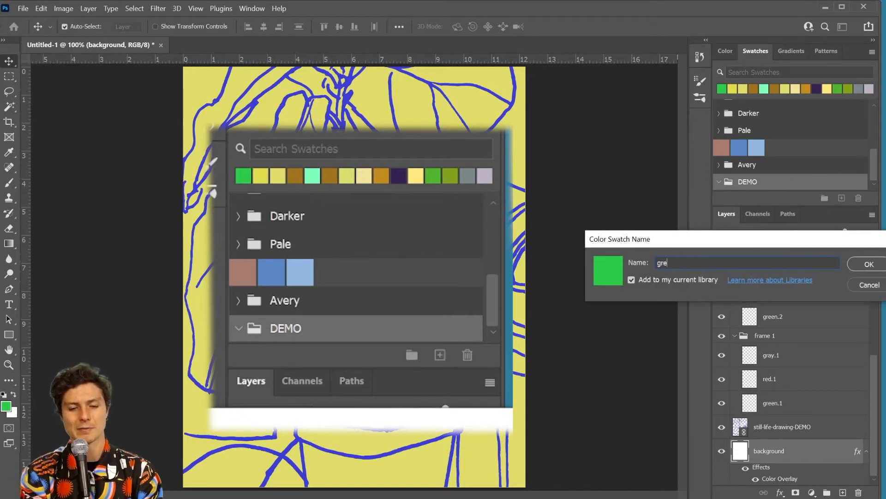
pyautogui.press('Return')
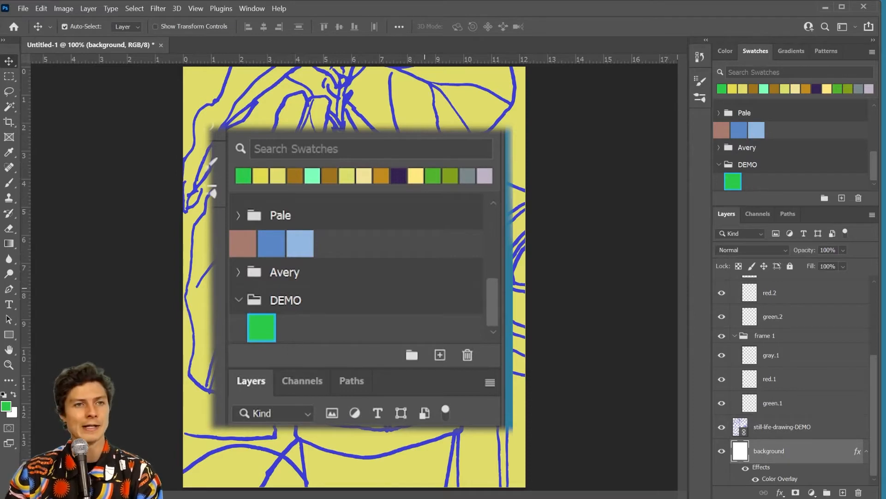
# Step: Set the foreground color to ochre, bf8c29, and add it as a swatch to the DEMO group
pyautogui.click(6, 406)
pyautogui.moveTo(765, 338); pyautogui.dragTo(764, 343)
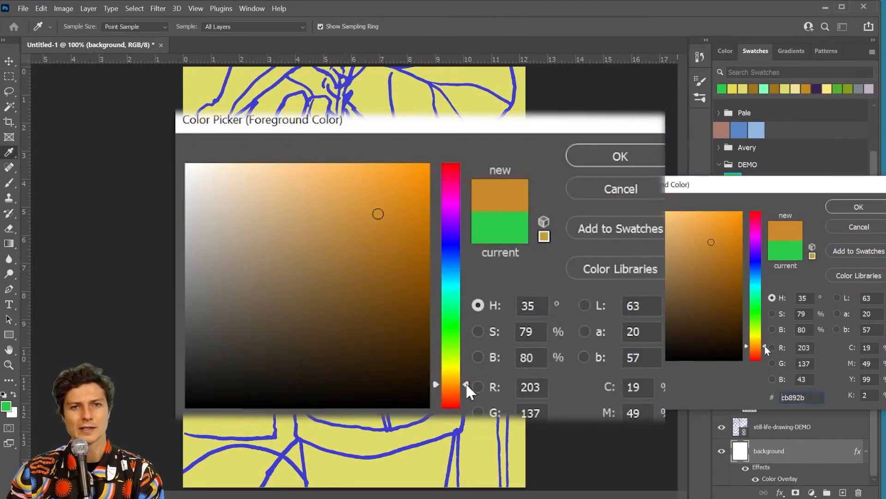
pyautogui.moveTo(710, 254); pyautogui.dragTo(711, 249)
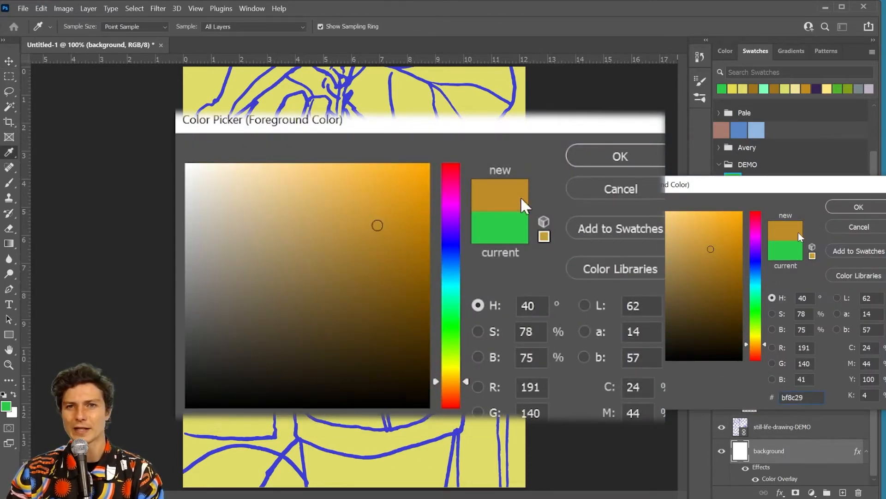
pyautogui.click(857, 206)
pyautogui.click(840, 198)
pyautogui.click(868, 262)
# Step: Set the foreground color to a muted reddish brown and save it in the DEMO group as a swatch named gray
pyautogui.click(5, 405)
pyautogui.moveTo(656, 279); pyautogui.dragTo(647, 287)
pyautogui.moveTo(785, 185); pyautogui.dragTo(773, 202)
pyautogui.moveTo(745, 363); pyautogui.dragTo(744, 370)
pyautogui.click(845, 222)
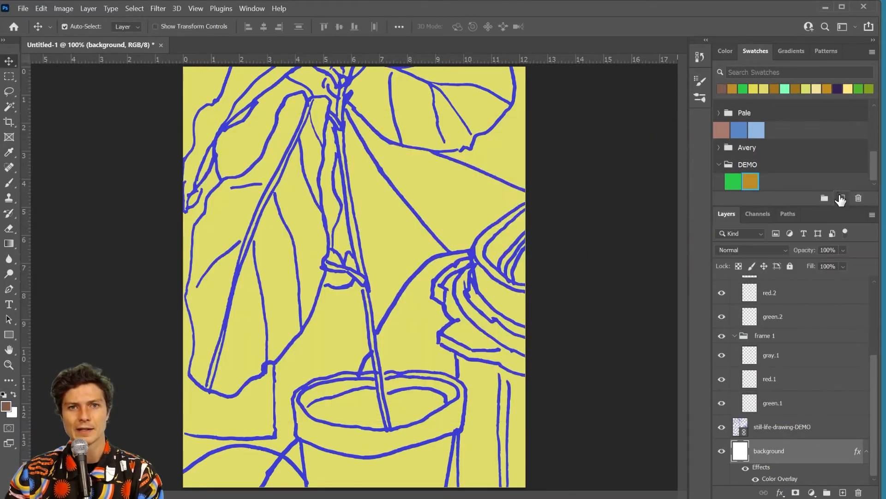
pyautogui.click(841, 198)
pyautogui.write('brown')
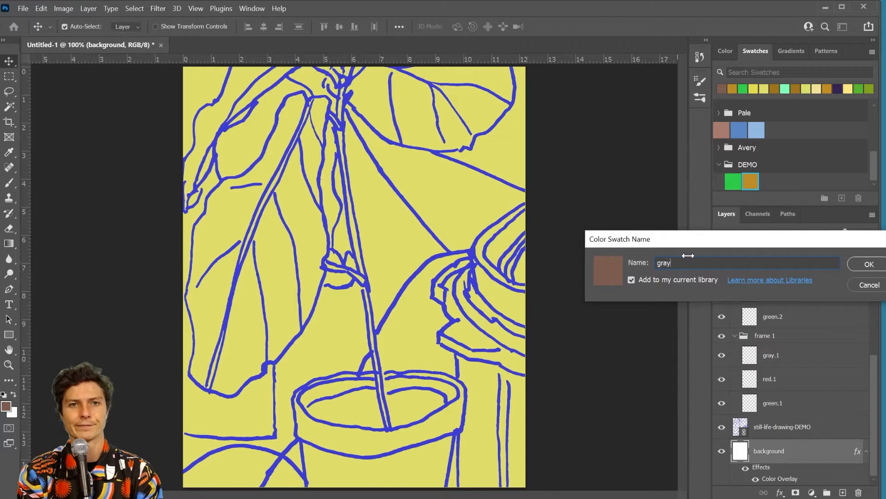
pyautogui.press('Return')
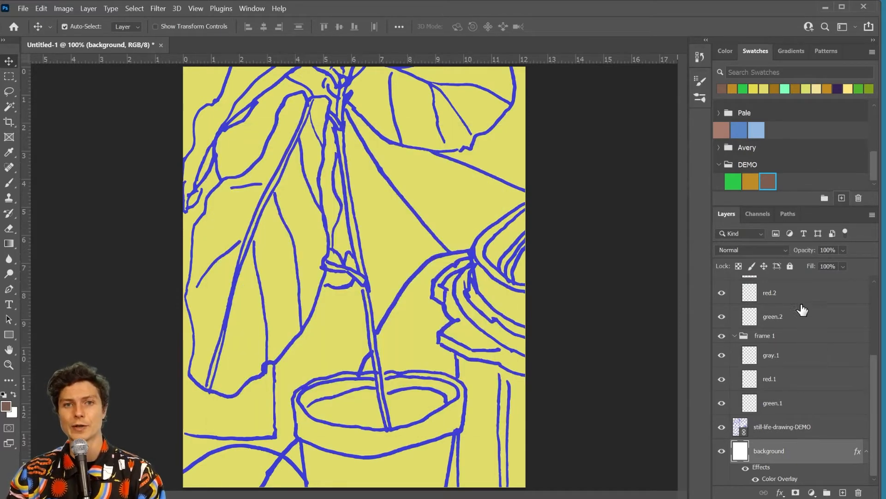
# Step: Expand the toolbar to two columns and activate the Spot Healing Brush tool
pyautogui.scroll(2, 802, 309)
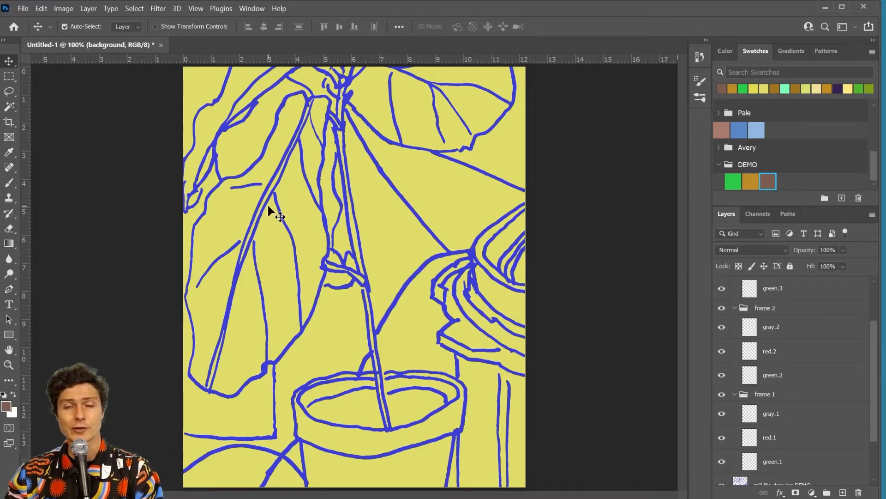
pyautogui.press('b')
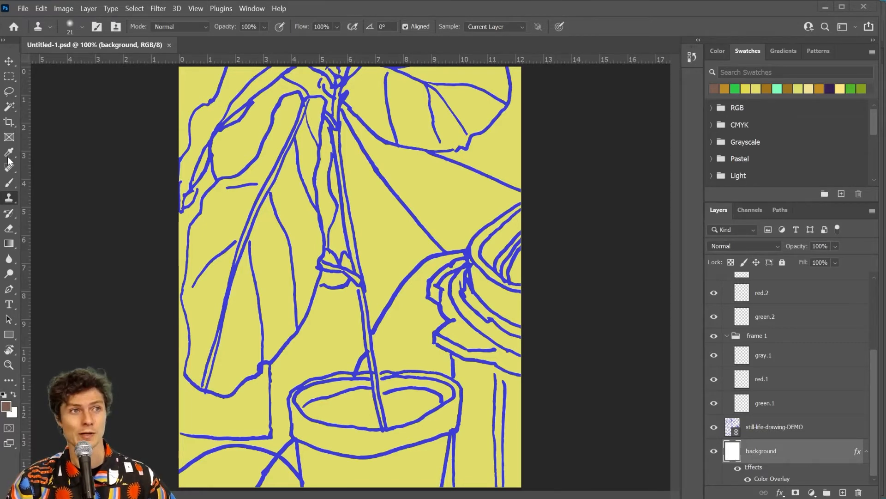
pyautogui.click(4, 43)
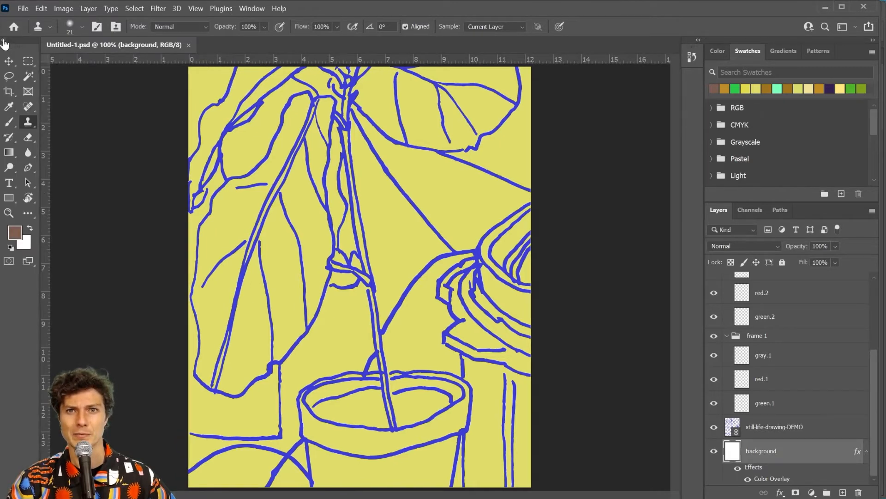
pyautogui.click(28, 107)
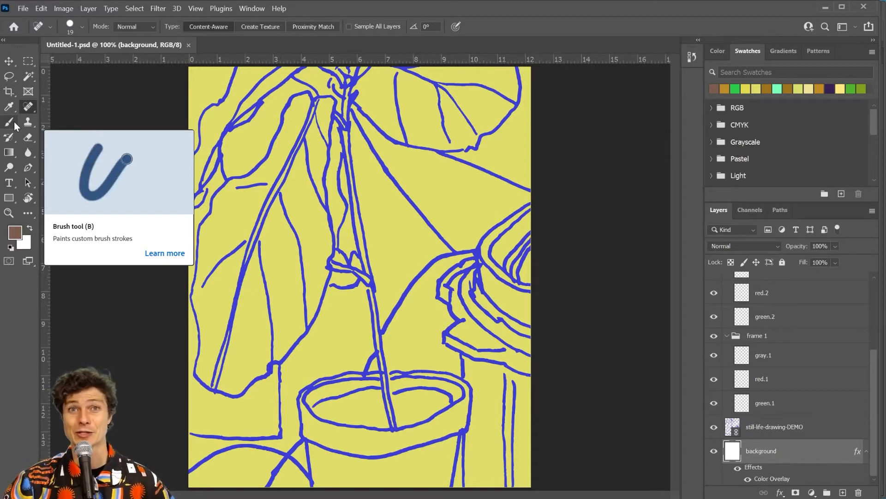
# Step: Look through the Brush tool's help article and its related page, How to use Photoshop brushes
pyautogui.click(161, 254)
pyautogui.moveTo(333, 35); pyautogui.dragTo(500, 54)
pyautogui.moveTo(499, 54); pyautogui.dragTo(460, 41)
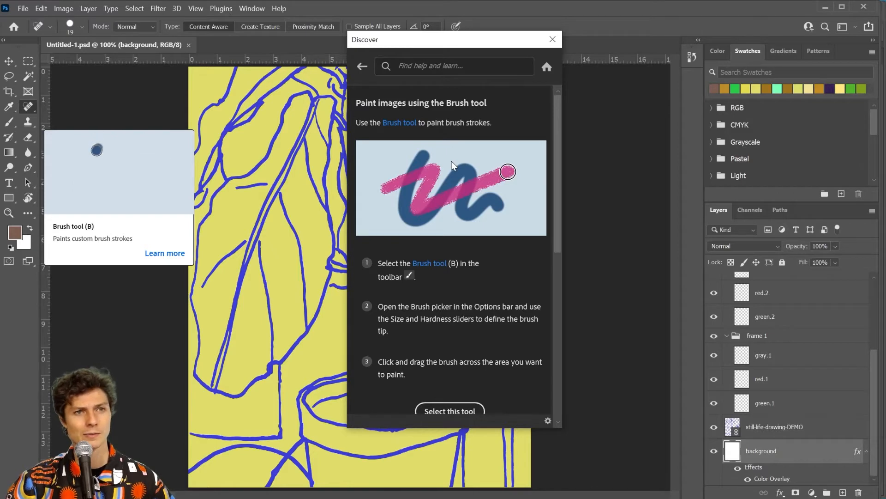
pyautogui.scroll(-10, 438, 187)
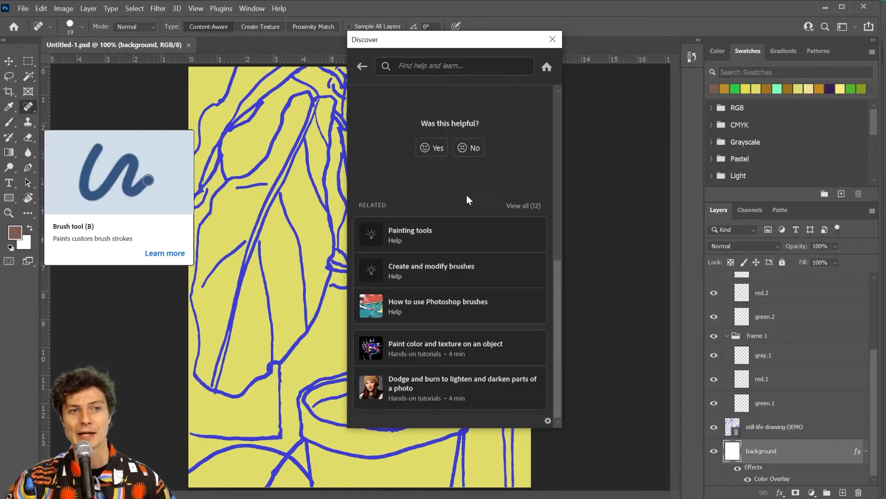
pyautogui.scroll(10, 469, 152)
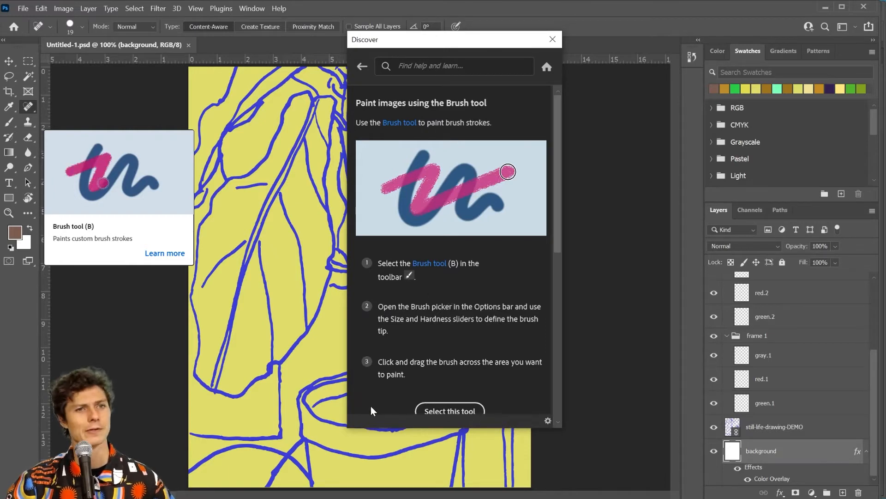
pyautogui.scroll(-8, 400, 365)
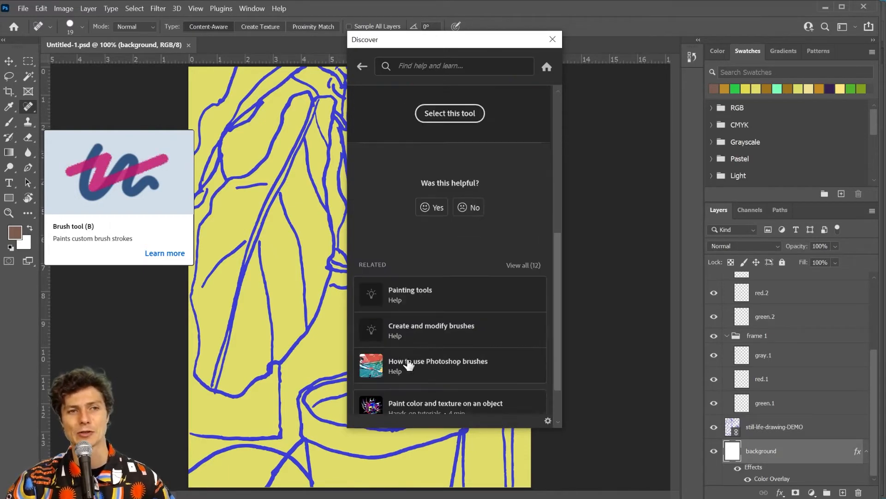
pyautogui.click(467, 367)
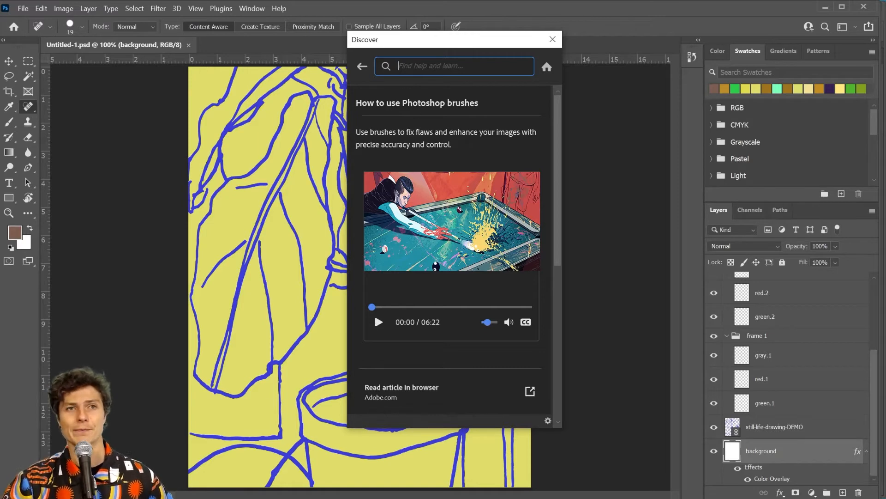
pyautogui.press('Escape')
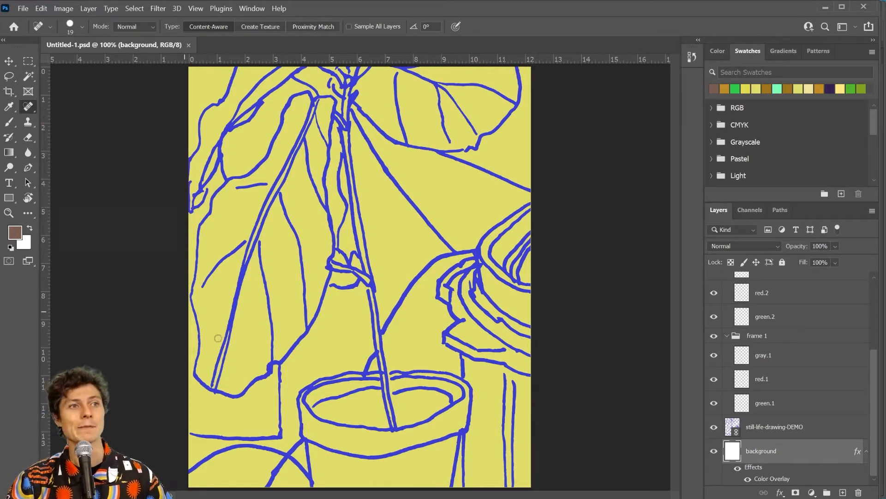
# Step: Activate the Brush tool and set its size to 168 px with maximum hardness
pyautogui.click(9, 123)
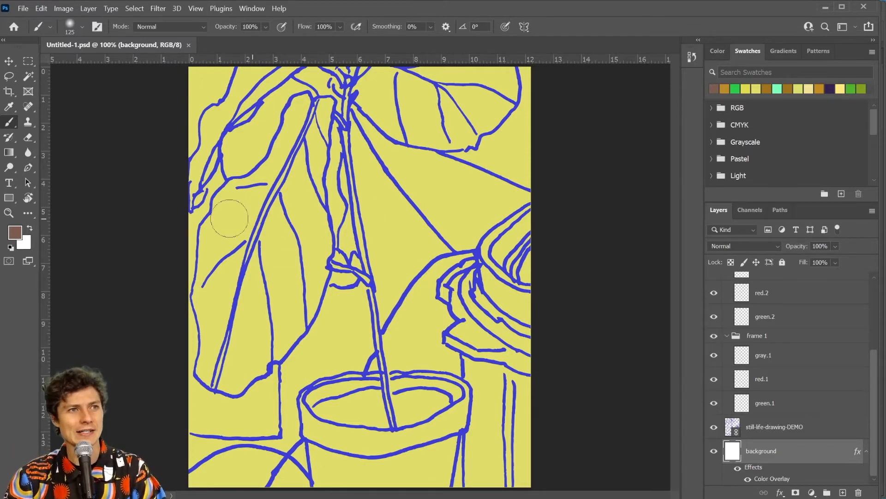
pyautogui.click(83, 29)
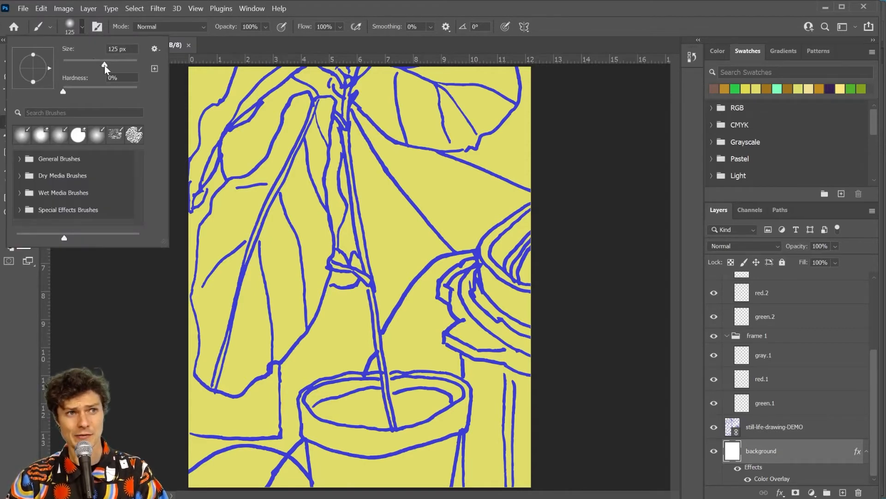
pyautogui.moveTo(105, 63); pyautogui.dragTo(106, 65)
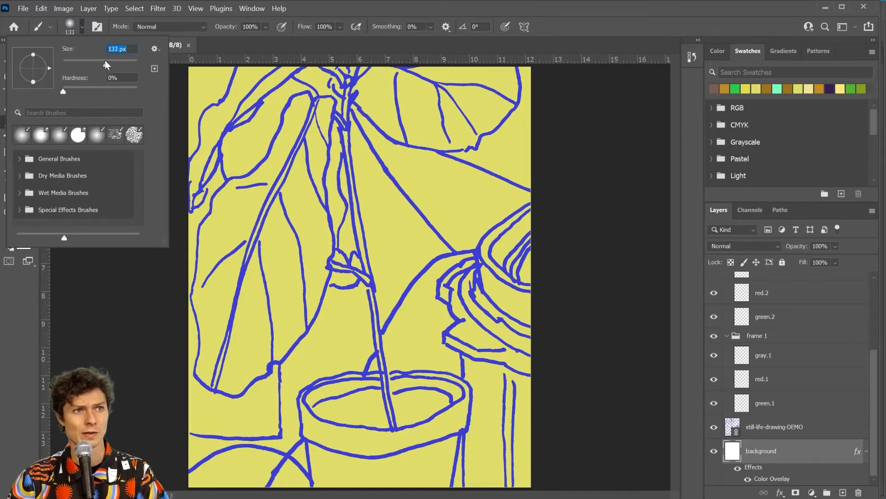
pyautogui.moveTo(131, 63); pyautogui.dragTo(132, 64)
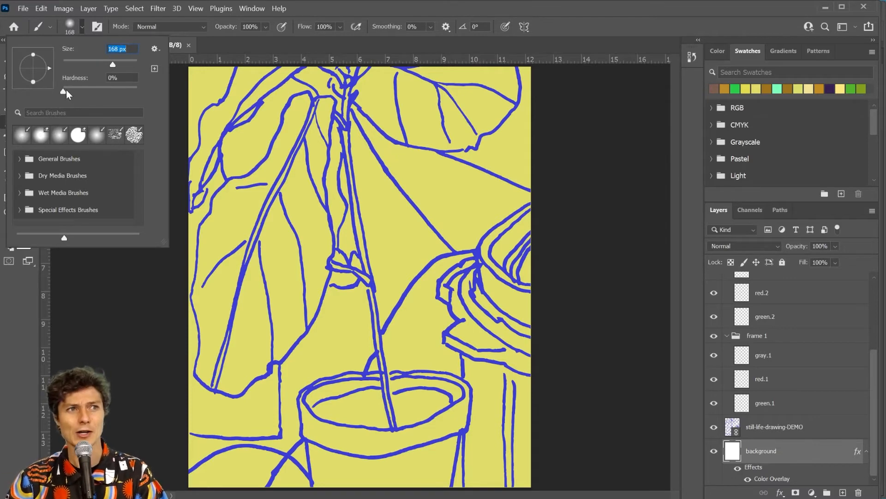
pyautogui.moveTo(64, 92); pyautogui.dragTo(138, 92)
pyautogui.press('Return')
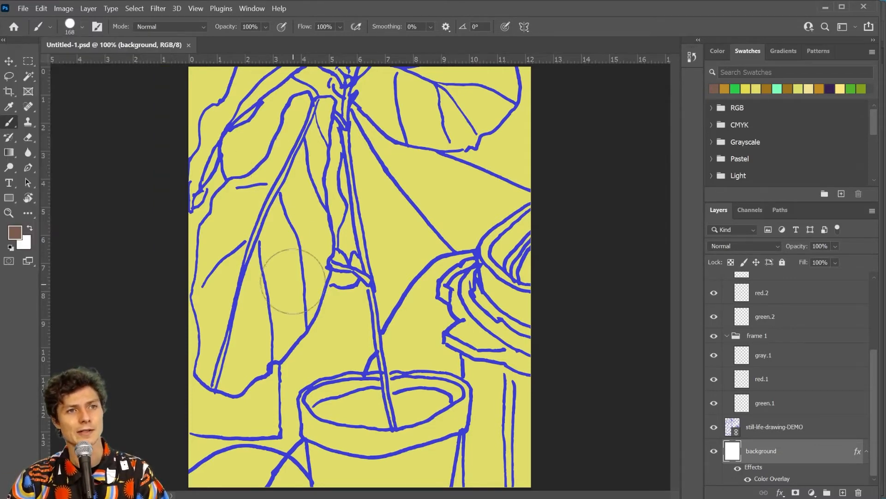
# Step: Choose the green swatch from the DEMO group and try a brush stroke over the large leaf on the background layer
pyautogui.scroll(-3, 818, 160)
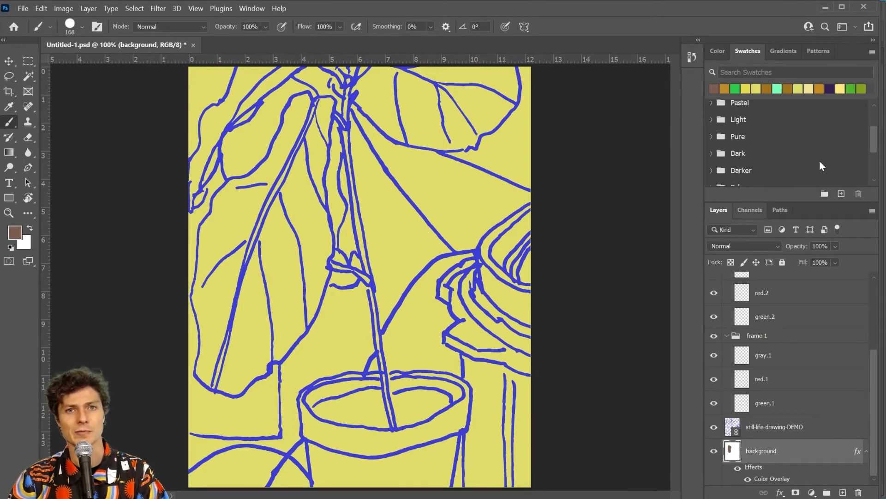
pyautogui.click(725, 177)
pyautogui.moveTo(303, 190); pyautogui.dragTo(283, 294)
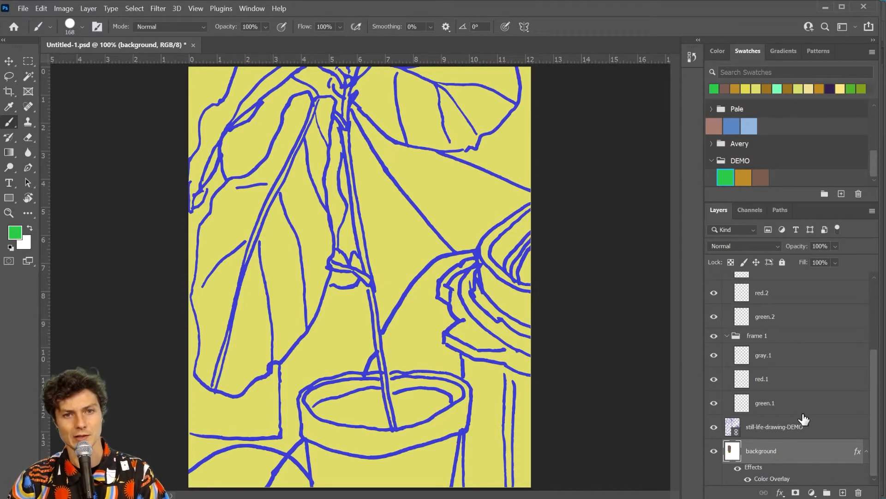
# Step: Select the green.1 layer in frame 1, try a hard-edged green stroke down the large leaf, and undo it
pyautogui.click(792, 408)
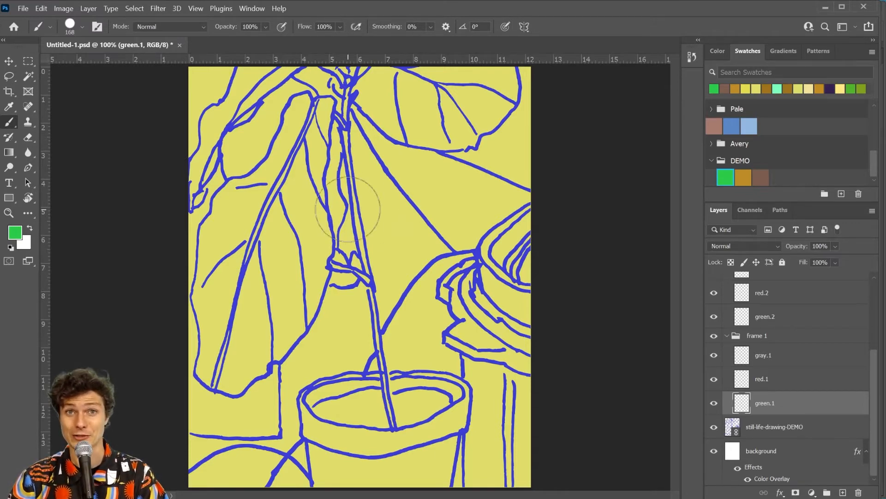
pyautogui.moveTo(298, 159); pyautogui.dragTo(285, 311)
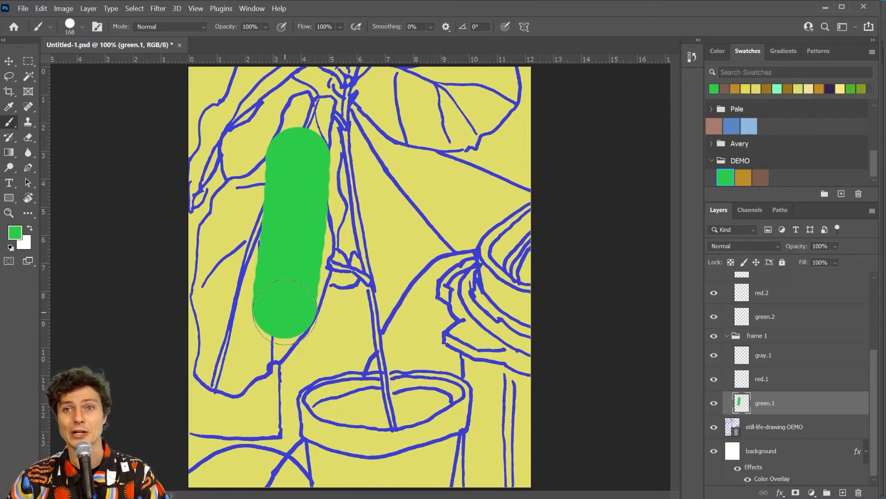
pyautogui.hotkey('ctrl', 'z')
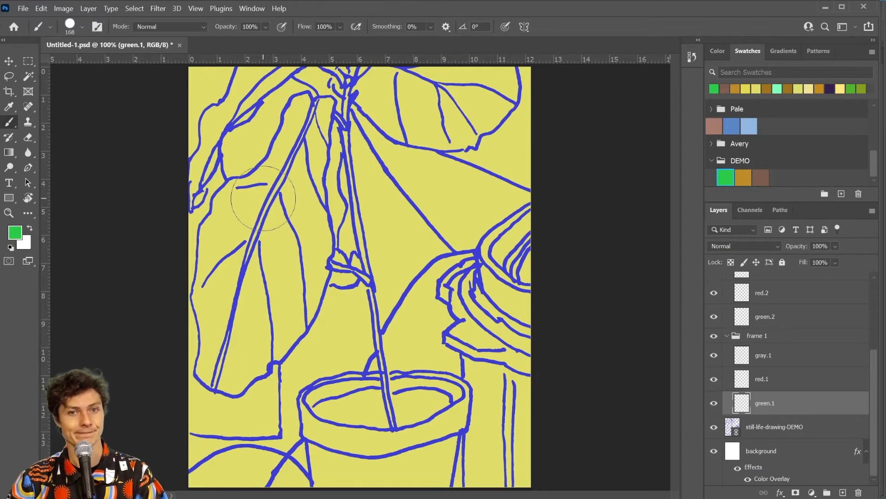
# Step: Set the brush hardness to 0% and paint a soft green patch over the large leaf on the green.1 layer
pyautogui.click(82, 28)
pyautogui.moveTo(135, 92); pyautogui.dragTo(60, 93)
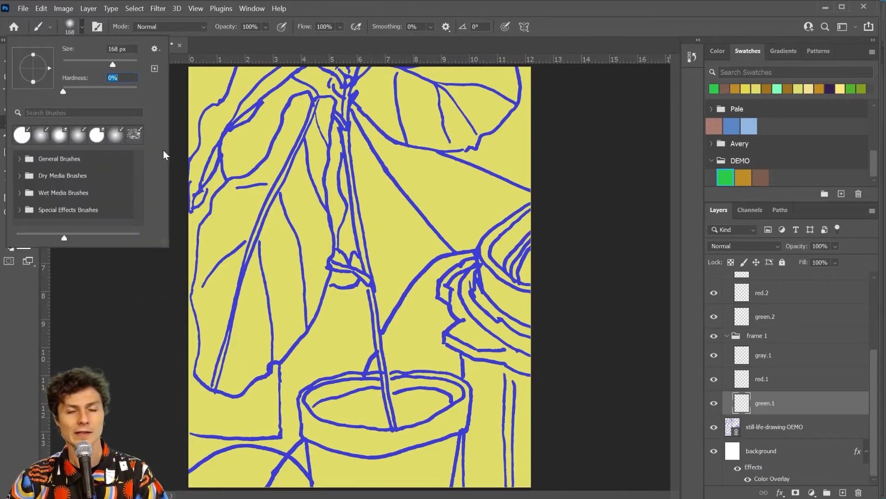
pyautogui.moveTo(296, 136)
pyautogui.mouseDown()
pyautogui.moveTo(261, 190)
pyautogui.moveTo(276, 297)
pyautogui.moveTo(320, 211)
pyautogui.moveTo(258, 252)
pyautogui.moveTo(295, 270)
pyautogui.mouseUp()
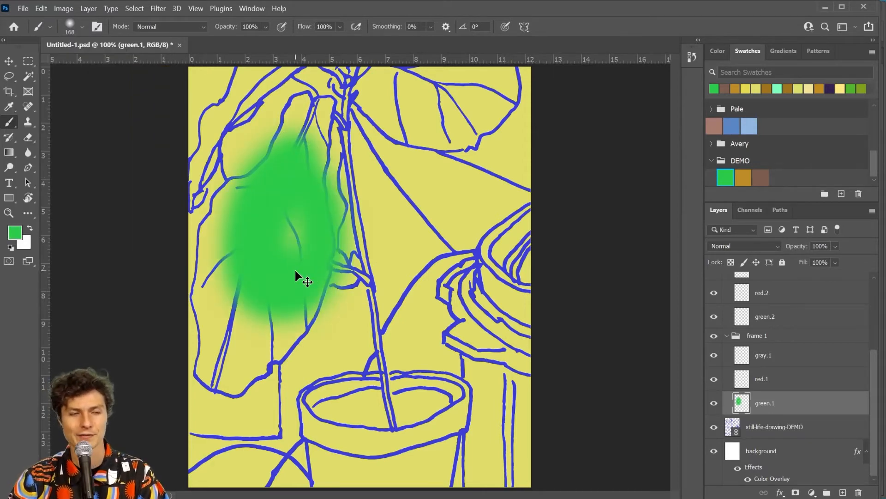
# Step: Undo the soft green patch, set the brush flow to 53%, try a green stroke over the large leaf, and undo it
pyautogui.hotkey('ctrl', 'z')
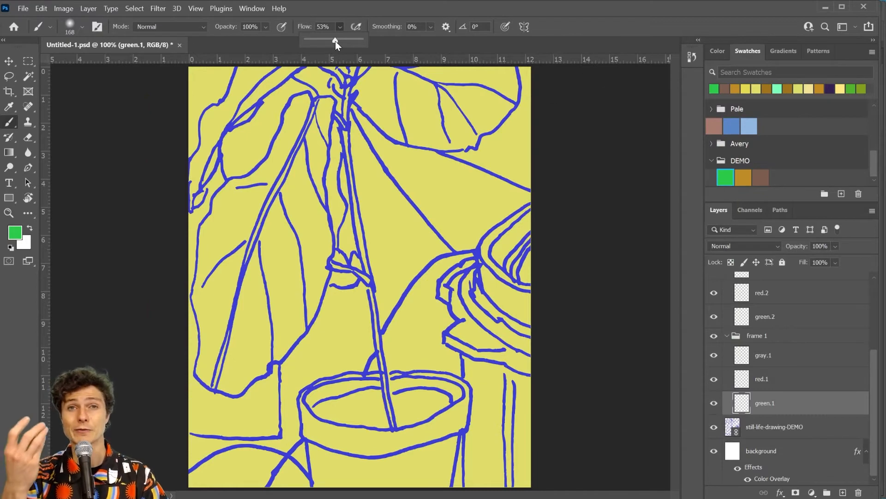
pyautogui.moveTo(281, 185)
pyautogui.mouseDown()
pyautogui.moveTo(290, 369)
pyautogui.moveTo(303, 209)
pyautogui.moveTo(306, 321)
pyautogui.moveTo(308, 197)
pyautogui.moveTo(289, 343)
pyautogui.moveTo(290, 184)
pyautogui.moveTo(261, 190)
pyautogui.moveTo(286, 302)
pyautogui.moveTo(272, 206)
pyautogui.moveTo(259, 305)
pyautogui.mouseUp()
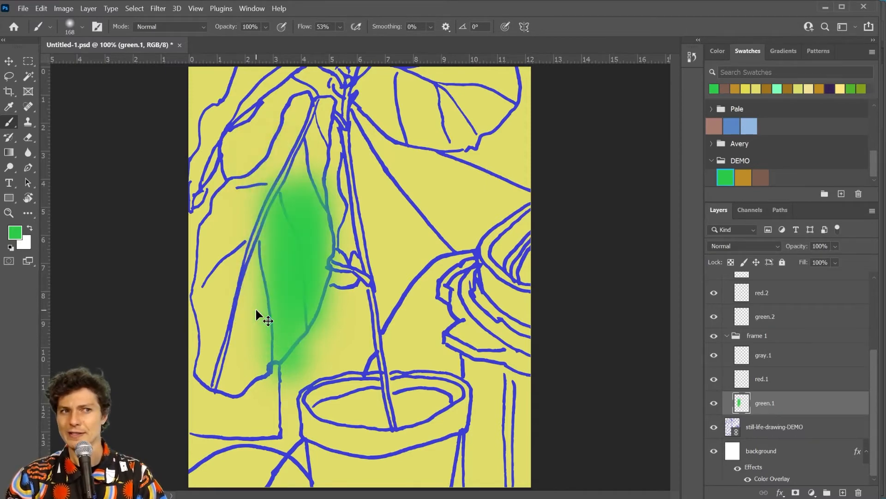
pyautogui.hotkey('ctrl', 'z')
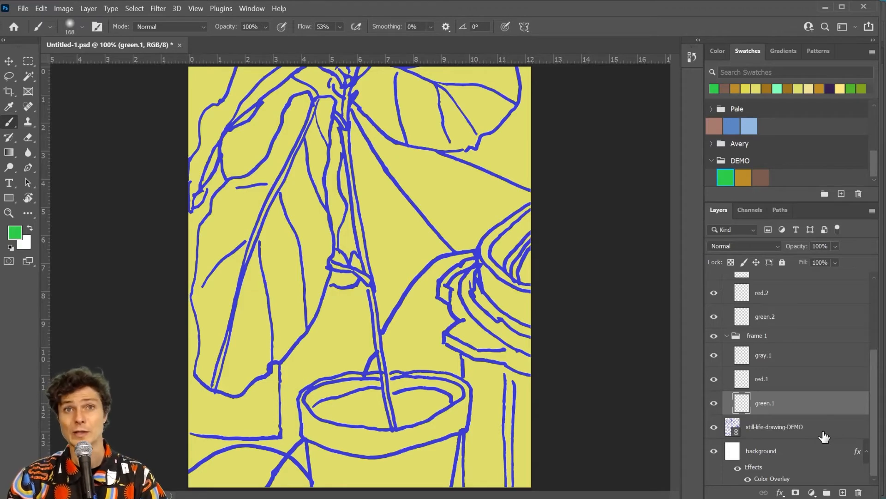
# Step: Move the still-life-drawing-DEMO layer to the top of the layer stack, above the frame 3 group
pyautogui.moveTo(836, 432)
pyautogui.mouseDown()
pyautogui.moveTo(829, 217)
pyautogui.moveTo(824, 261)
pyautogui.moveTo(805, 281)
pyautogui.moveTo(812, 306)
pyautogui.moveTo(812, 290)
pyautogui.moveTo(826, 289)
pyautogui.mouseUp()
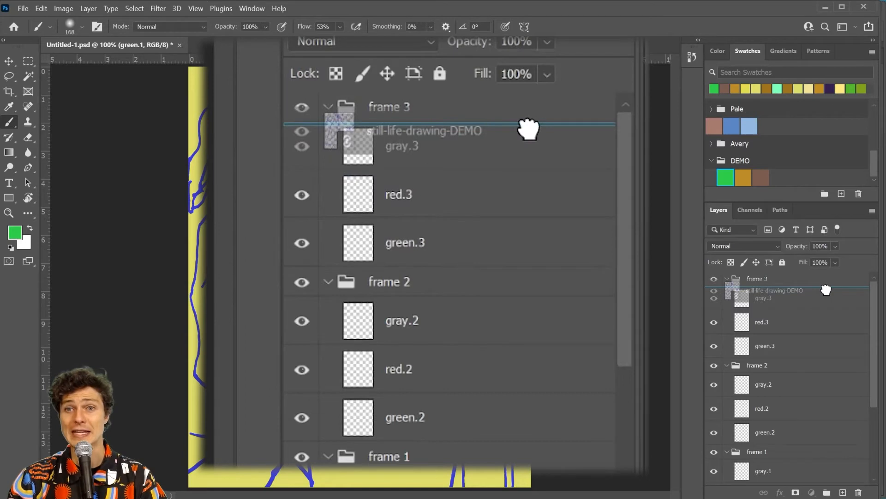
pyautogui.moveTo(827, 289); pyautogui.dragTo(839, 272)
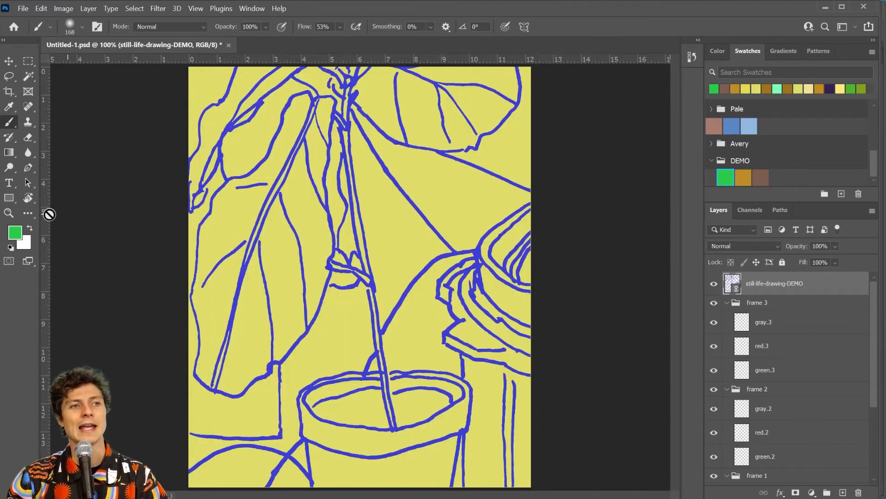
# Step: Select the green.1 layer in frame 1 and enlarge the brush to 250 px
pyautogui.scroll(-5, 811, 410)
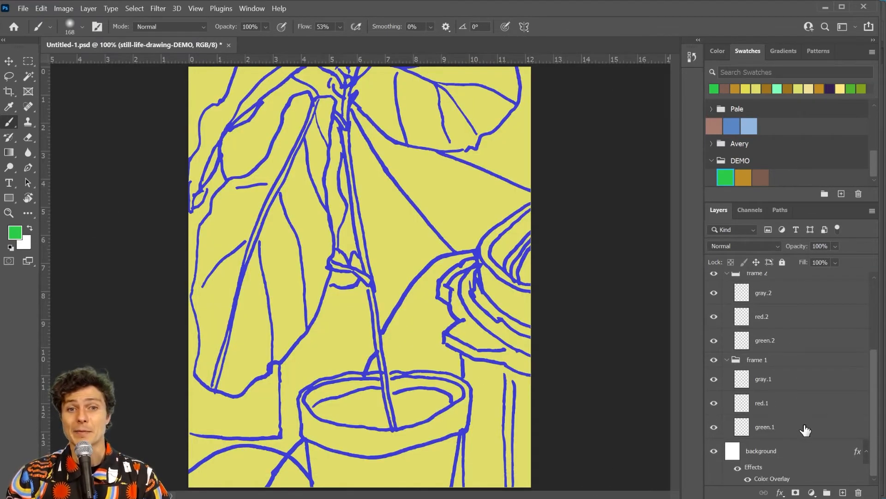
pyautogui.click(805, 430)
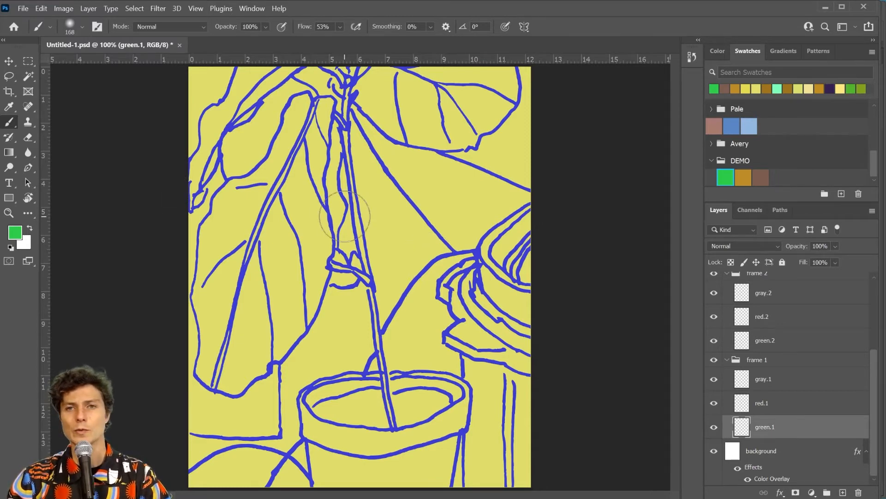
pyautogui.press(']')
pyautogui.press(']')
pyautogui.press(']')
pyautogui.press(']')
pyautogui.press(']')
pyautogui.press('[')
pyautogui.press('[')
pyautogui.press('[')
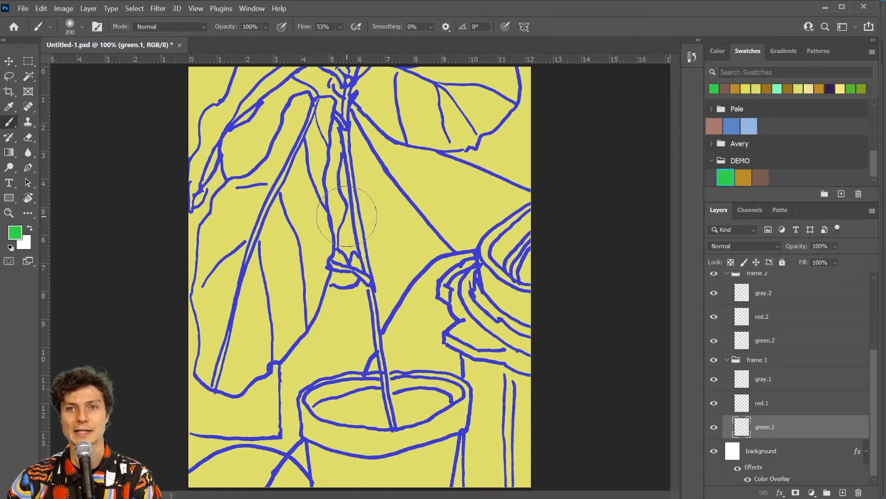
pyautogui.press(']')
pyautogui.press(']')
pyautogui.press(']')
pyautogui.press('[')
pyautogui.press('[')
pyautogui.press('[')
pyautogui.press('[')
pyautogui.press(']')
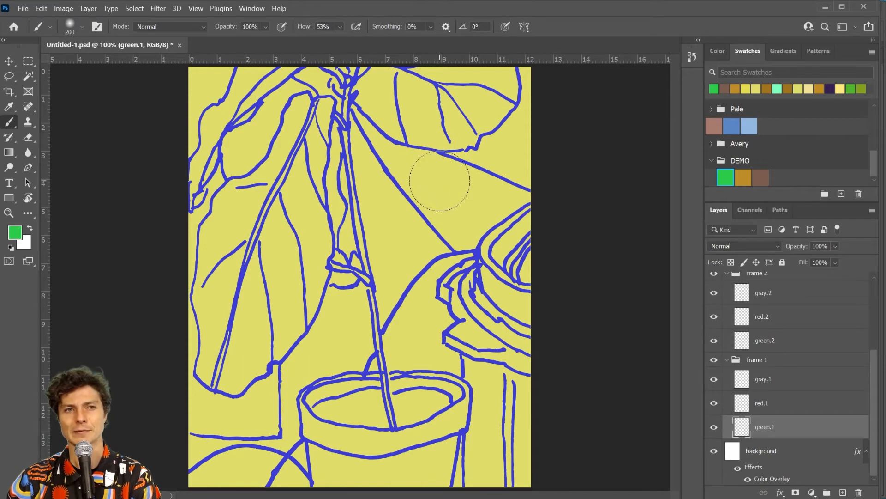
pyautogui.press(']')
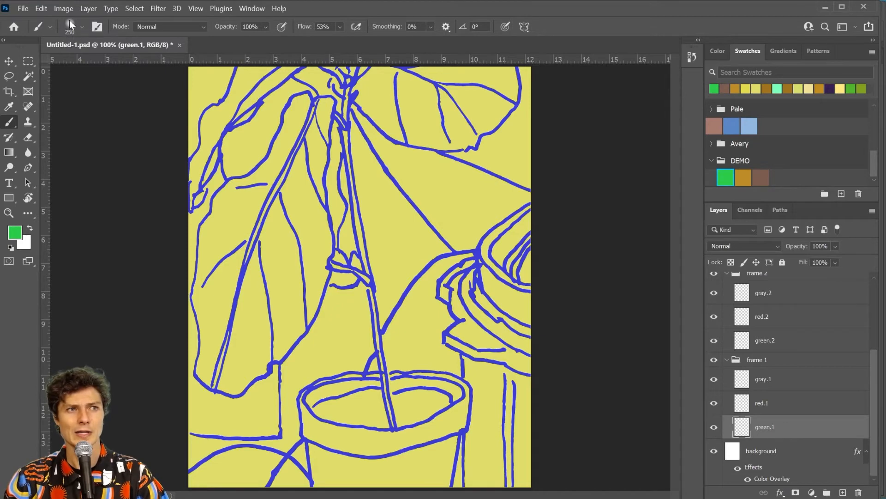
# Step: Try a harder brush edge and return the brush to a soft edge
pyautogui.hotkey('shift', ']')
pyautogui.hotkey('shift', ']')
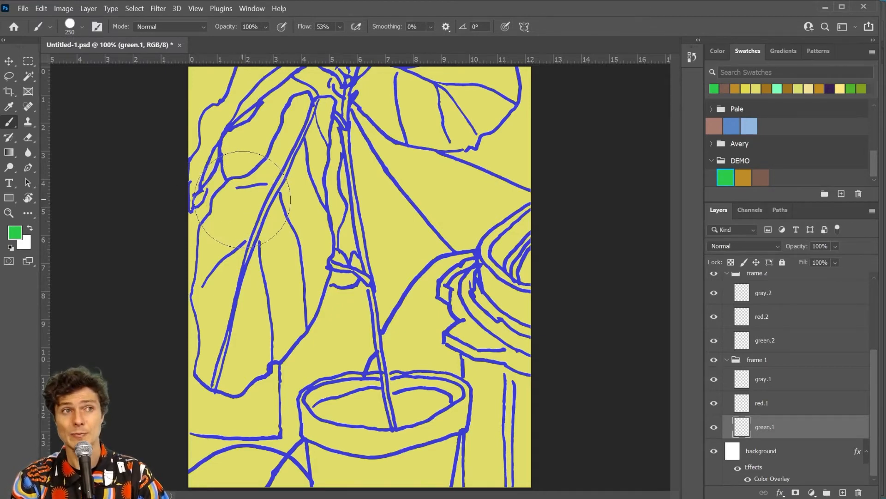
pyautogui.hotkey('shift', '[')
pyautogui.hotkey('shift', '[')
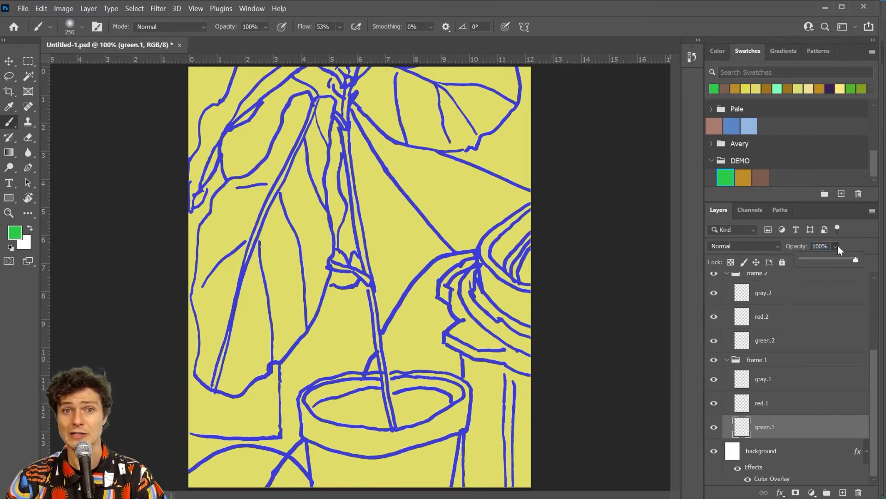
# Step: Paint all the leaves and the small bud on the stem soft green on the green.1 layer, reducing the brush to 175 px
pyautogui.click(793, 360)
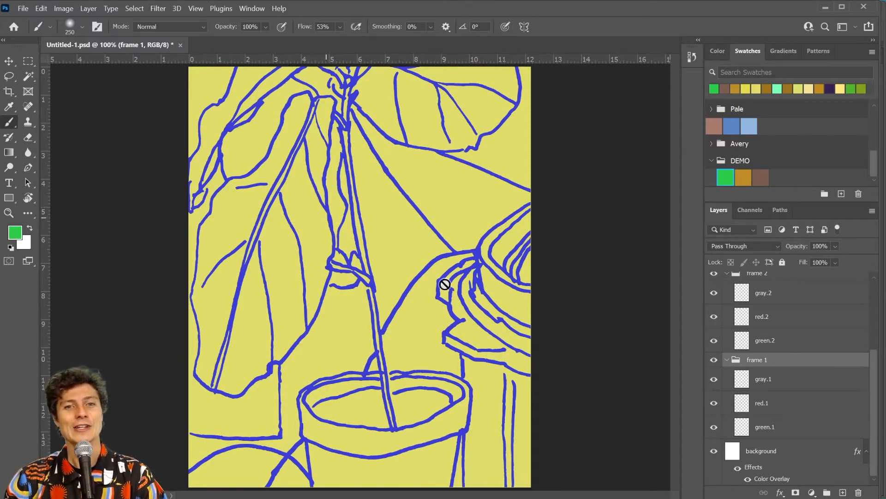
pyautogui.click(799, 424)
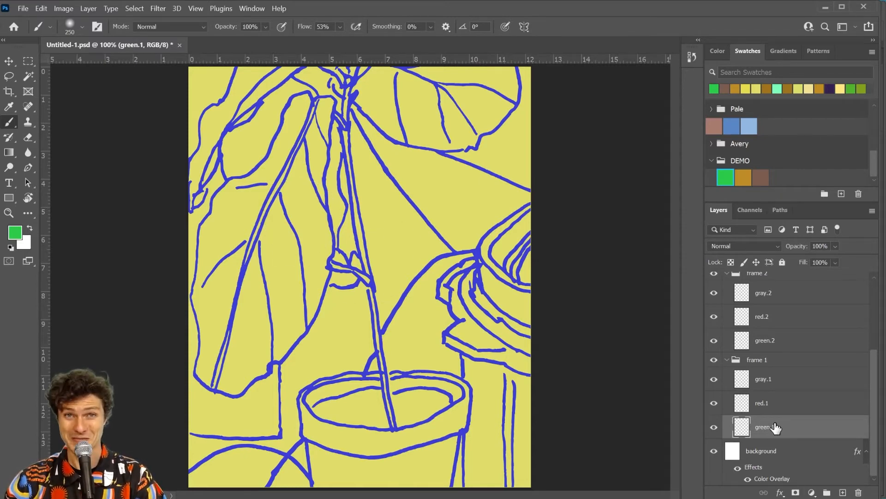
pyautogui.moveTo(251, 199)
pyautogui.mouseDown()
pyautogui.moveTo(284, 311)
pyautogui.moveTo(278, 304)
pyautogui.moveTo(235, 337)
pyautogui.moveTo(232, 207)
pyautogui.moveTo(244, 175)
pyautogui.moveTo(220, 361)
pyautogui.moveTo(282, 265)
pyautogui.moveTo(305, 127)
pyautogui.moveTo(283, 158)
pyautogui.mouseUp()
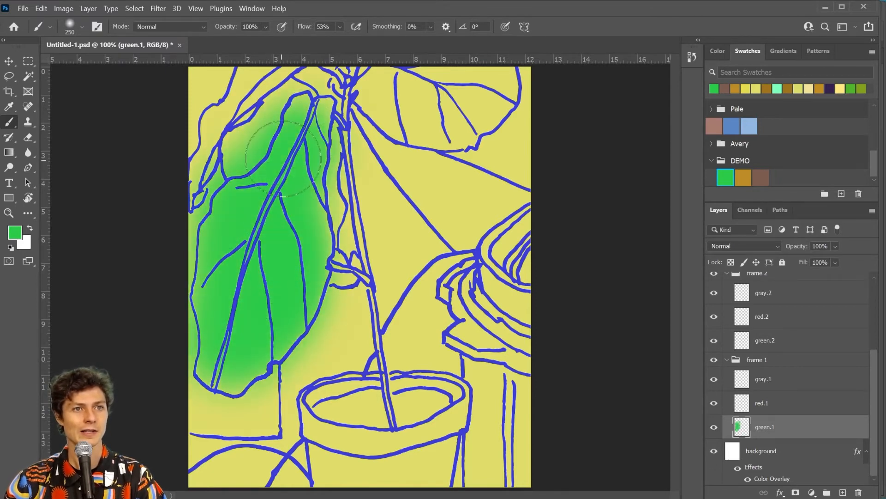
pyautogui.press('[')
pyautogui.press('[')
pyautogui.moveTo(406, 110)
pyautogui.mouseDown()
pyautogui.moveTo(466, 110)
pyautogui.moveTo(351, 83)
pyautogui.moveTo(484, 97)
pyautogui.moveTo(416, 110)
pyautogui.moveTo(446, 89)
pyautogui.moveTo(397, 134)
pyautogui.moveTo(365, 126)
pyautogui.mouseUp()
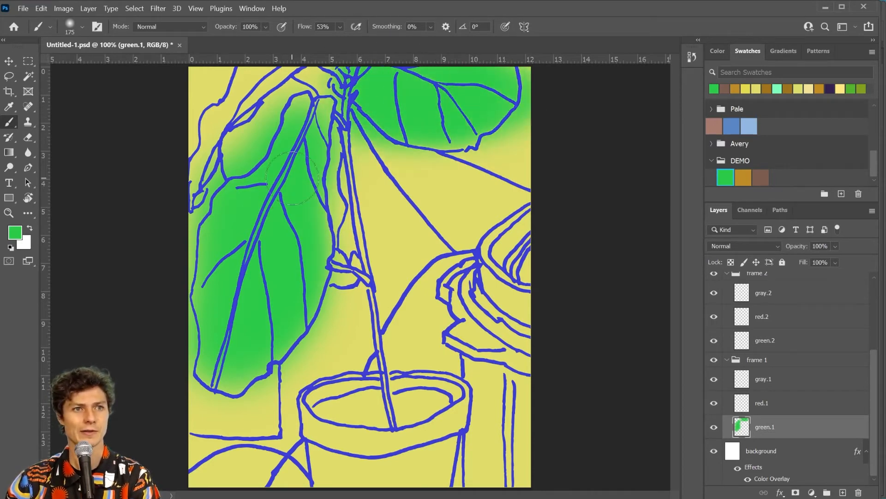
pyautogui.moveTo(296, 108)
pyautogui.mouseDown()
pyautogui.moveTo(312, 86)
pyautogui.moveTo(309, 93)
pyautogui.moveTo(291, 66)
pyautogui.moveTo(214, 151)
pyautogui.moveTo(290, 84)
pyautogui.moveTo(224, 154)
pyautogui.moveTo(338, 82)
pyautogui.moveTo(297, 251)
pyautogui.moveTo(337, 266)
pyautogui.mouseUp()
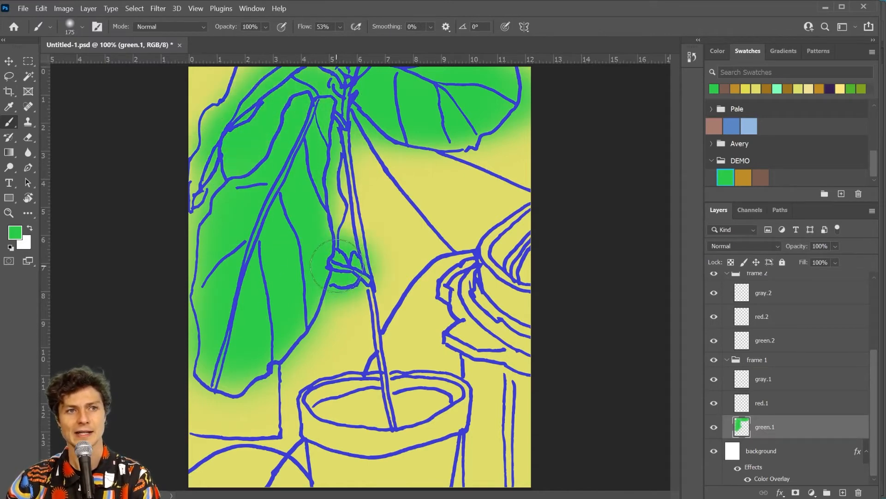
pyautogui.moveTo(334, 179); pyautogui.dragTo(347, 219)
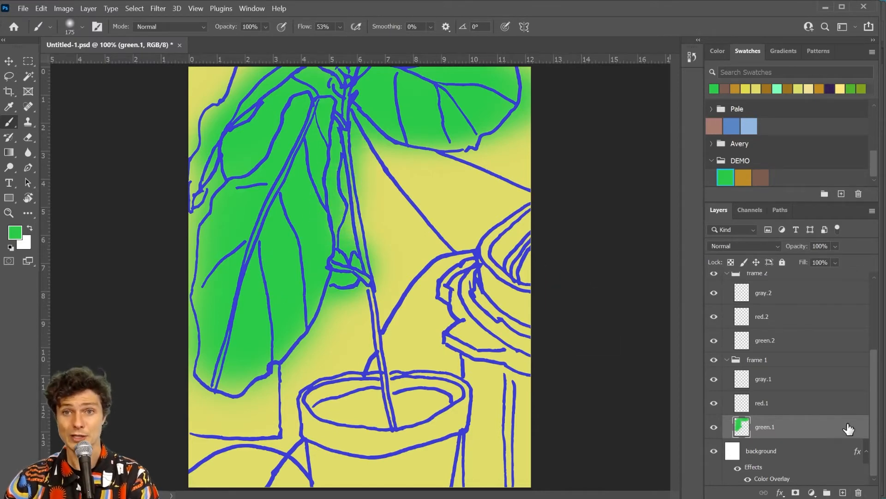
# Step: Paint the plant stem on the red.1 layer with the orange-brown DEMO swatch, using a soft brush reduced to about 90 px
pyautogui.click(831, 405)
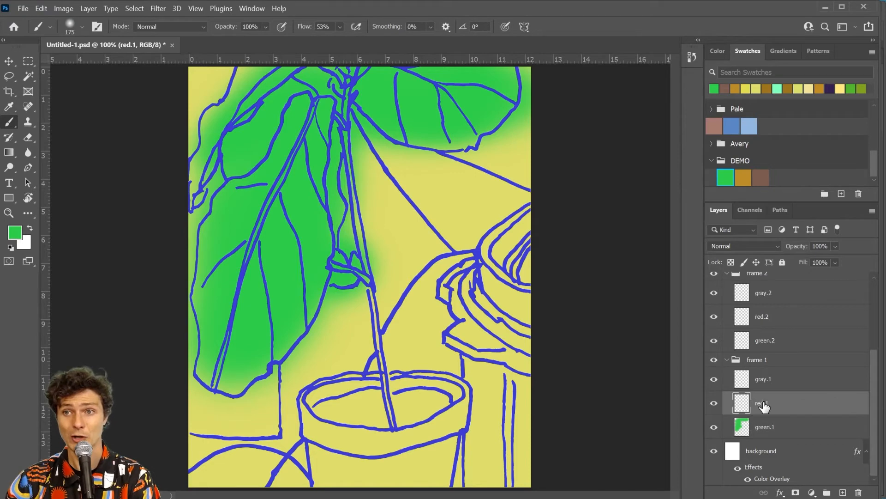
pyautogui.click(747, 178)
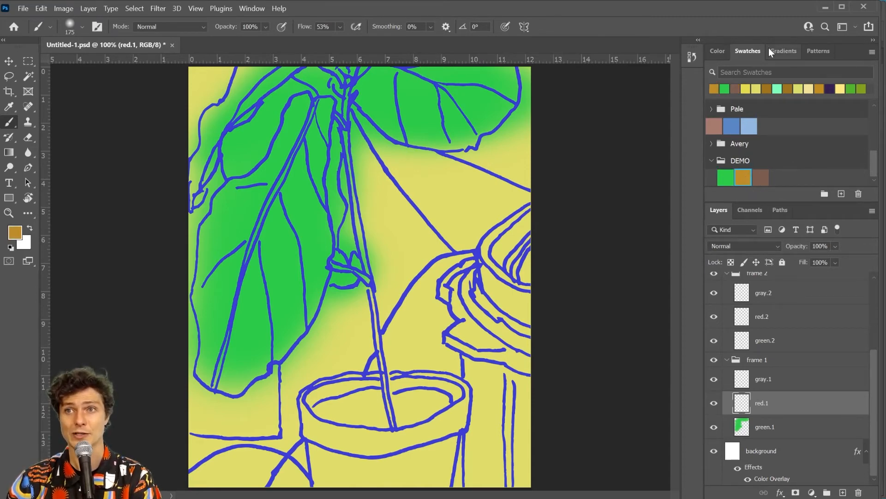
pyautogui.press('[')
pyautogui.press('[')
pyautogui.press('[')
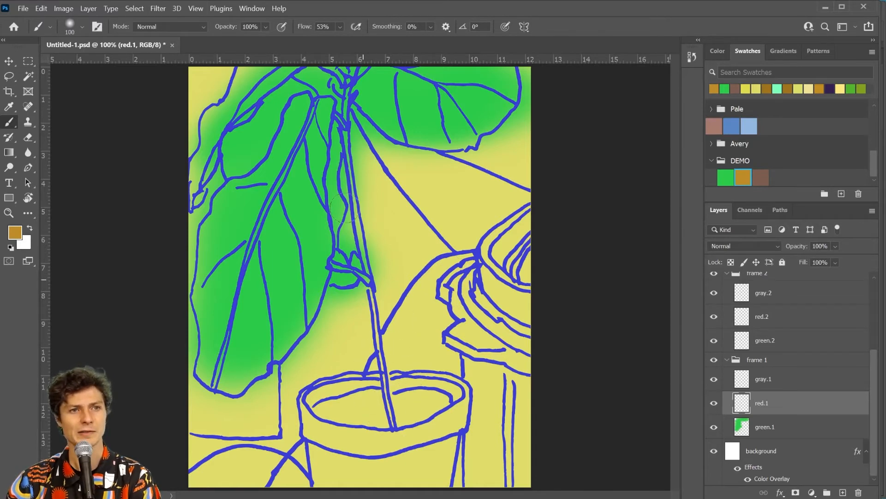
pyautogui.moveTo(345, 133)
pyautogui.mouseDown()
pyautogui.moveTo(360, 298)
pyautogui.moveTo(395, 420)
pyautogui.moveTo(394, 376)
pyautogui.moveTo(343, 147)
pyautogui.mouseUp()
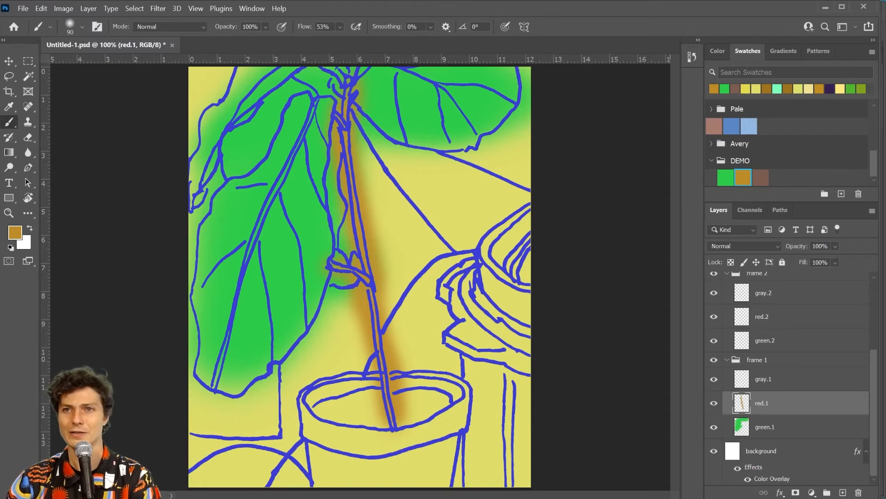
pyautogui.click(760, 176)
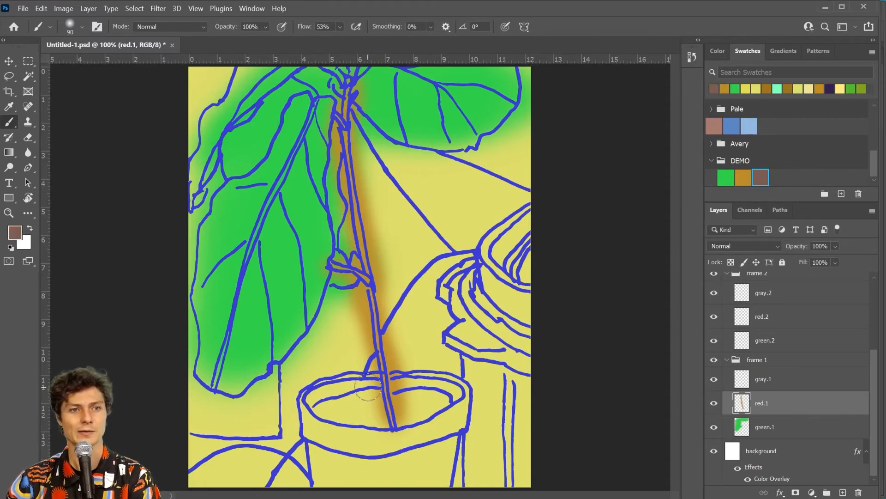
pyautogui.moveTo(401, 403)
pyautogui.mouseDown()
pyautogui.moveTo(415, 409)
pyautogui.moveTo(434, 398)
pyautogui.moveTo(429, 418)
pyautogui.moveTo(366, 420)
pyautogui.moveTo(331, 410)
pyautogui.moveTo(369, 402)
pyautogui.moveTo(368, 412)
pyautogui.mouseUp()
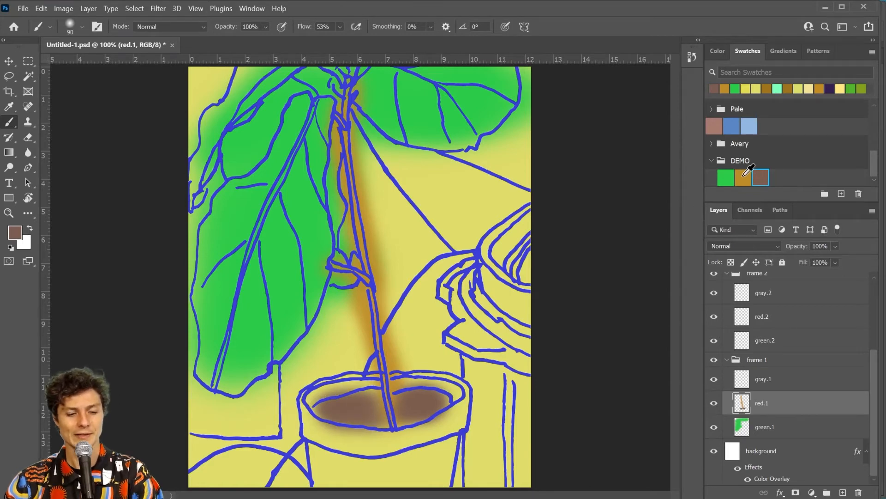
pyautogui.hotkey('ctrl', 'z')
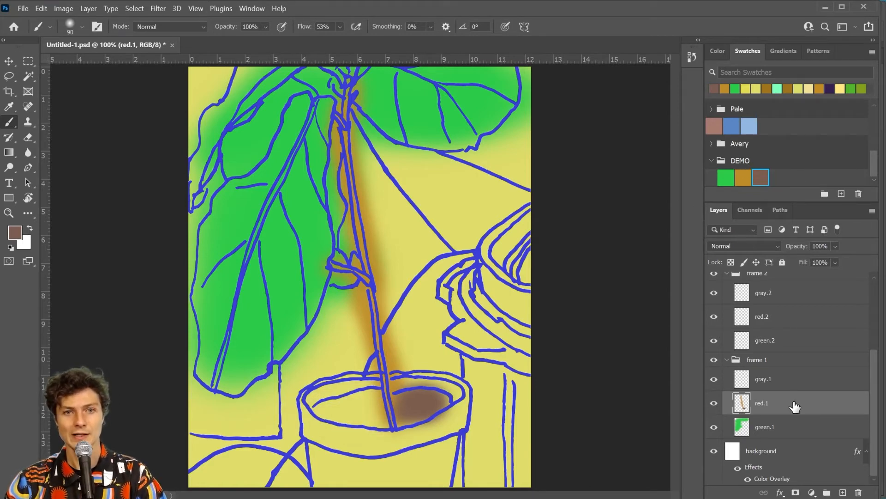
pyautogui.hotkey('ctrl', 'z')
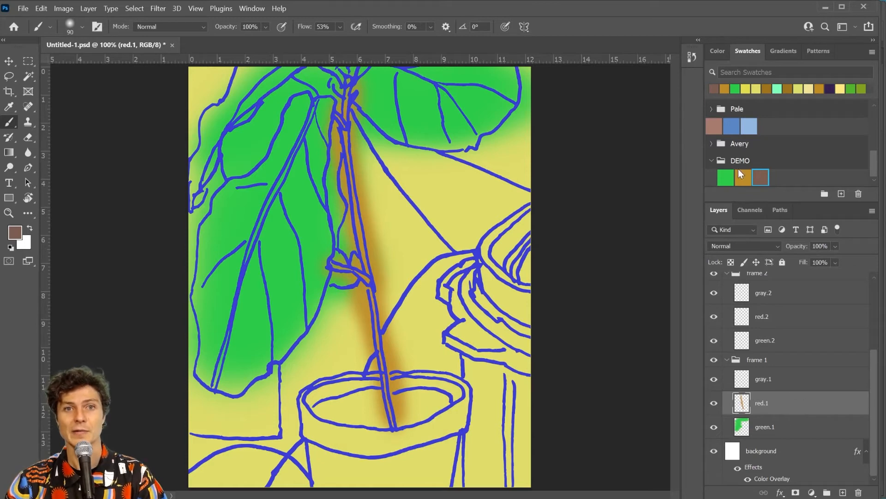
# Step: Paint the pot's rim and body on the red.1 layer with the orange-brown DEMO swatch, enlarging the brush to 175 px
pyautogui.click(748, 176)
pyautogui.moveTo(396, 369)
pyautogui.mouseDown()
pyautogui.moveTo(448, 378)
pyautogui.moveTo(463, 399)
pyautogui.moveTo(452, 418)
pyautogui.moveTo(426, 428)
pyautogui.moveTo(351, 434)
pyautogui.moveTo(311, 429)
pyautogui.moveTo(304, 417)
pyautogui.moveTo(327, 395)
pyautogui.moveTo(391, 384)
pyautogui.moveTo(292, 395)
pyautogui.moveTo(312, 422)
pyautogui.moveTo(322, 480)
pyautogui.moveTo(335, 478)
pyautogui.moveTo(323, 458)
pyautogui.moveTo(380, 468)
pyautogui.moveTo(442, 444)
pyautogui.moveTo(385, 463)
pyautogui.moveTo(331, 455)
pyautogui.moveTo(456, 440)
pyautogui.moveTo(437, 472)
pyautogui.moveTo(339, 474)
pyautogui.moveTo(412, 468)
pyautogui.moveTo(432, 451)
pyautogui.moveTo(346, 466)
pyautogui.moveTo(457, 483)
pyautogui.moveTo(410, 486)
pyautogui.moveTo(332, 446)
pyautogui.mouseUp()
pyautogui.press(']')
pyautogui.press(']')
pyautogui.press(']')
pyautogui.press(']')
pyautogui.moveTo(462, 429); pyautogui.dragTo(476, 386)
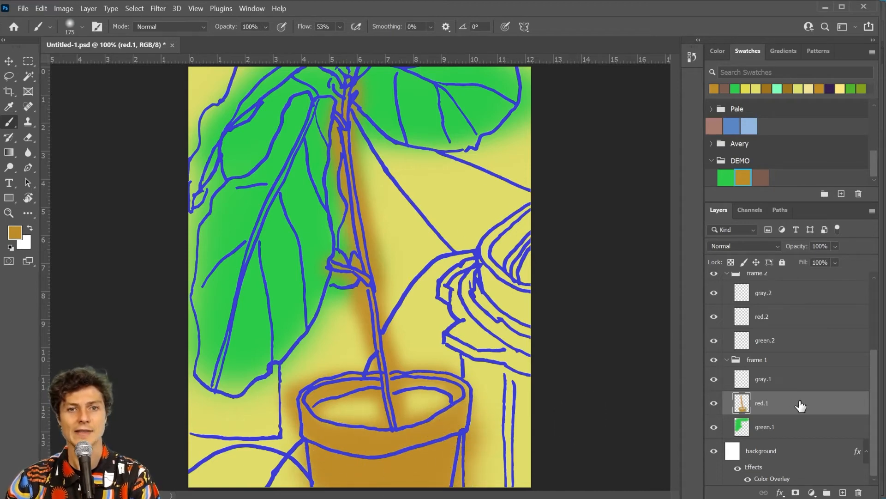
# Step: Paint the soil inside the pot on the gray.1 layer with the gray-brown DEMO swatch and a 100 px brush
pyautogui.click(777, 378)
pyautogui.click(761, 177)
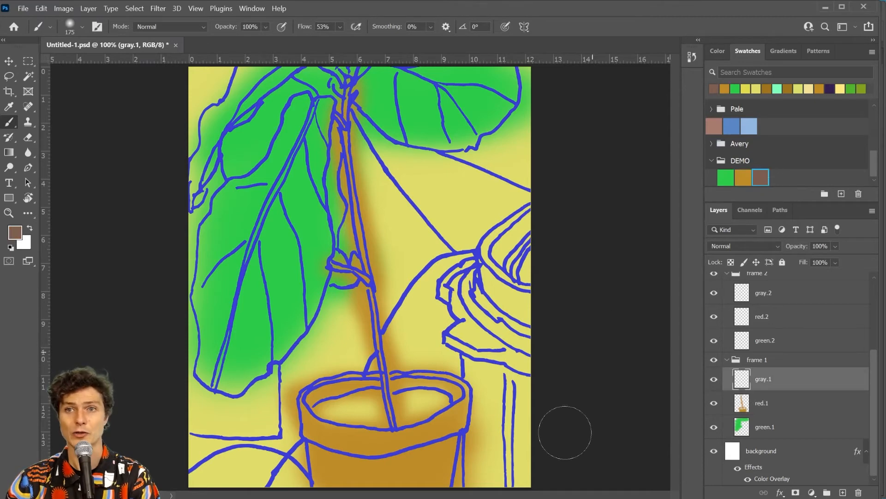
pyautogui.moveTo(422, 399)
pyautogui.mouseDown()
pyautogui.moveTo(434, 402)
pyautogui.moveTo(415, 407)
pyautogui.moveTo(429, 392)
pyautogui.moveTo(422, 401)
pyautogui.moveTo(408, 386)
pyautogui.moveTo(441, 391)
pyautogui.mouseUp()
pyautogui.moveTo(343, 408)
pyautogui.mouseDown()
pyautogui.moveTo(362, 415)
pyautogui.moveTo(327, 400)
pyautogui.moveTo(371, 389)
pyautogui.moveTo(377, 414)
pyautogui.moveTo(335, 414)
pyautogui.moveTo(322, 400)
pyautogui.moveTo(371, 394)
pyautogui.moveTo(361, 389)
pyautogui.moveTo(339, 395)
pyautogui.moveTo(382, 407)
pyautogui.mouseUp()
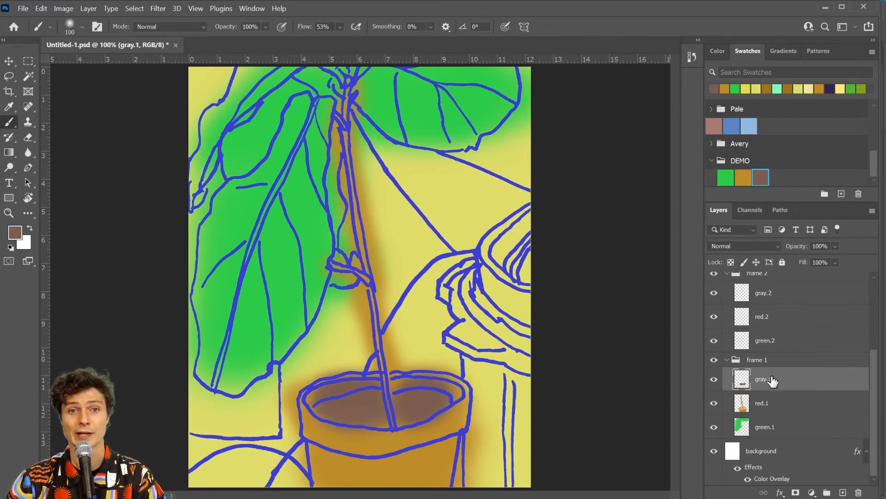
# Step: Collapse the frame 1 group and lower its opacity to 42%
pyautogui.click(727, 360)
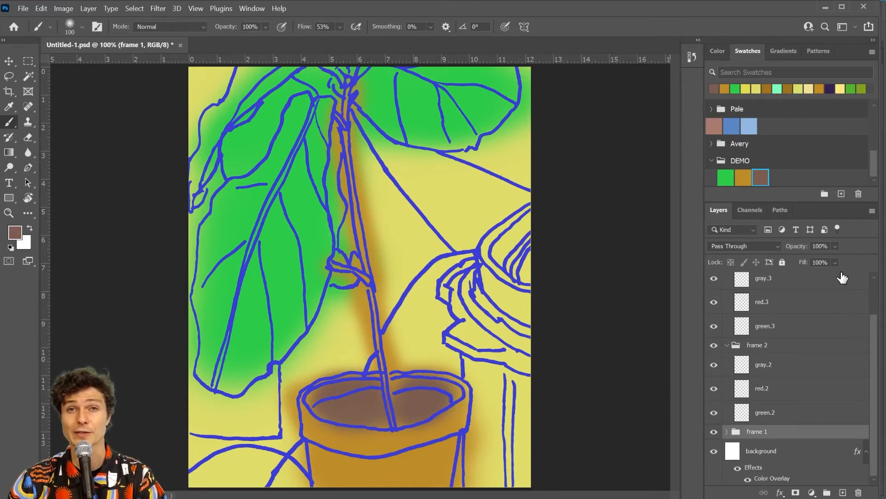
pyautogui.click(835, 246)
pyautogui.moveTo(826, 263)
pyautogui.mouseDown()
pyautogui.moveTo(809, 262)
pyautogui.moveTo(824, 262)
pyautogui.mouseUp()
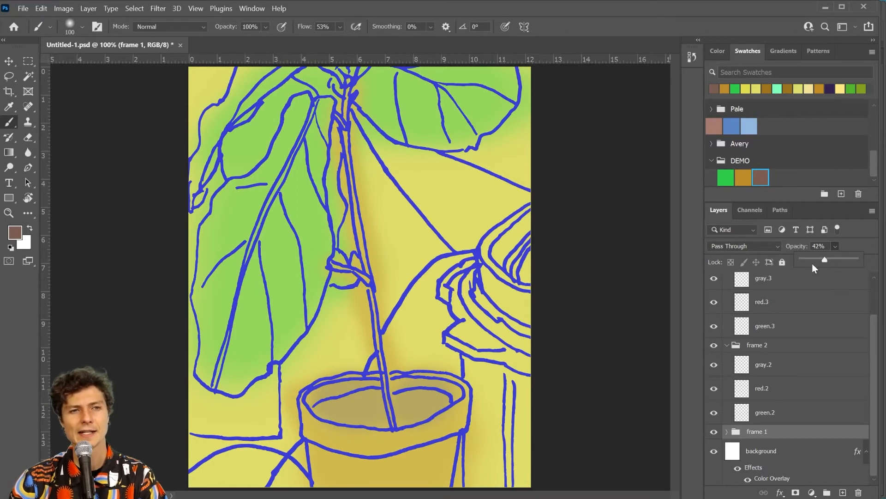
# Step: Repaint all the leaves on the green.2 layer in frame 2 with the green DEMO swatch and a soft 200 px brush
pyautogui.click(798, 417)
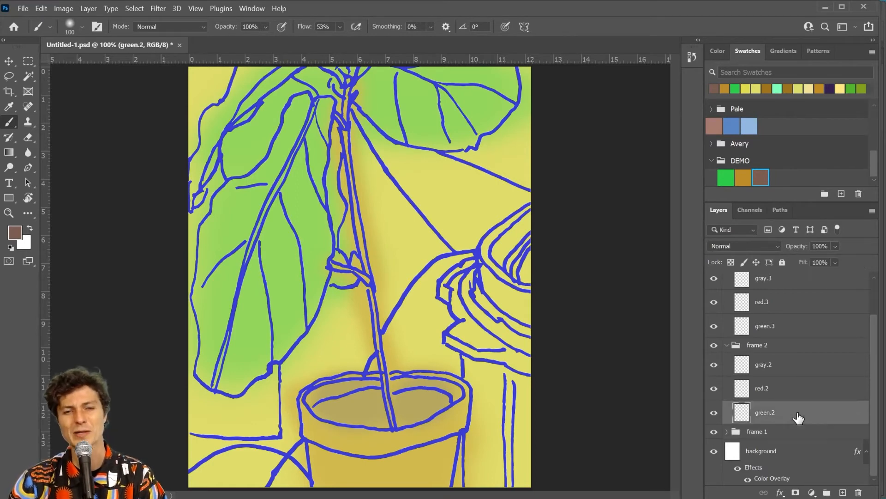
pyautogui.click(726, 175)
pyautogui.moveTo(314, 122)
pyautogui.mouseDown()
pyautogui.moveTo(323, 108)
pyautogui.moveTo(317, 253)
pyautogui.mouseUp()
pyautogui.press(']')
pyautogui.moveTo(309, 182)
pyautogui.mouseDown()
pyautogui.moveTo(306, 303)
pyautogui.moveTo(232, 379)
pyautogui.moveTo(222, 269)
pyautogui.moveTo(289, 134)
pyautogui.moveTo(258, 272)
pyautogui.mouseUp()
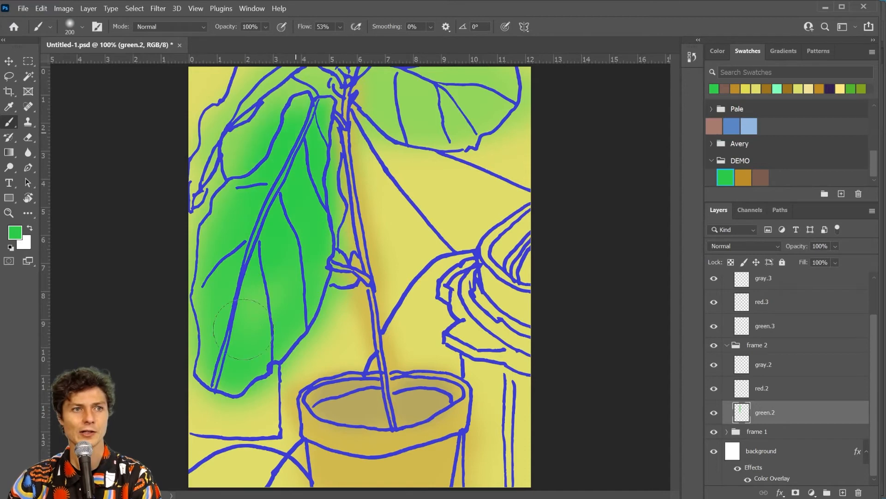
pyautogui.moveTo(244, 329)
pyautogui.mouseDown()
pyautogui.moveTo(226, 387)
pyautogui.moveTo(207, 231)
pyautogui.moveTo(300, 342)
pyautogui.moveTo(292, 218)
pyautogui.mouseUp()
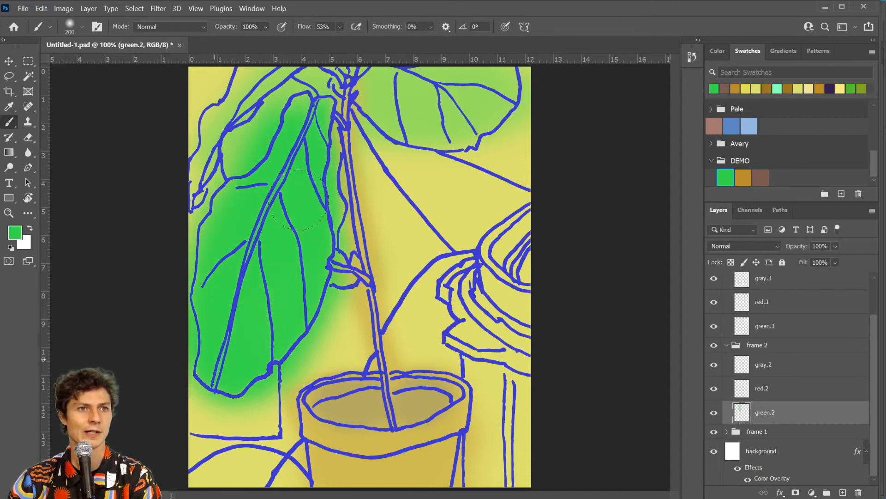
pyautogui.moveTo(306, 99)
pyautogui.mouseDown()
pyautogui.moveTo(249, 162)
pyautogui.moveTo(202, 188)
pyautogui.moveTo(307, 67)
pyautogui.moveTo(274, 94)
pyautogui.moveTo(286, 82)
pyautogui.moveTo(343, 101)
pyautogui.moveTo(323, 140)
pyautogui.moveTo(314, 262)
pyautogui.mouseUp()
pyautogui.moveTo(316, 108)
pyautogui.mouseDown()
pyautogui.moveTo(404, 125)
pyautogui.moveTo(507, 110)
pyautogui.moveTo(439, 52)
pyautogui.moveTo(341, 74)
pyautogui.moveTo(454, 102)
pyautogui.mouseUp()
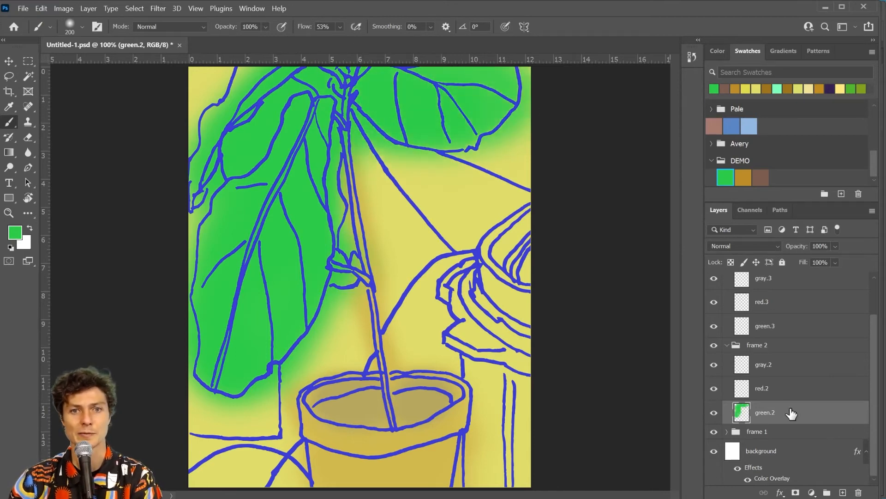
# Step: Paint the plant's stem on the red.2 layer with the orange-brown DEMO swatch, using a soft 80 px brush
pyautogui.click(769, 389)
pyautogui.click(741, 177)
pyautogui.press('[')
pyautogui.moveTo(344, 84)
pyautogui.mouseDown()
pyautogui.moveTo(348, 221)
pyautogui.moveTo(380, 371)
pyautogui.mouseUp()
pyautogui.press('[')
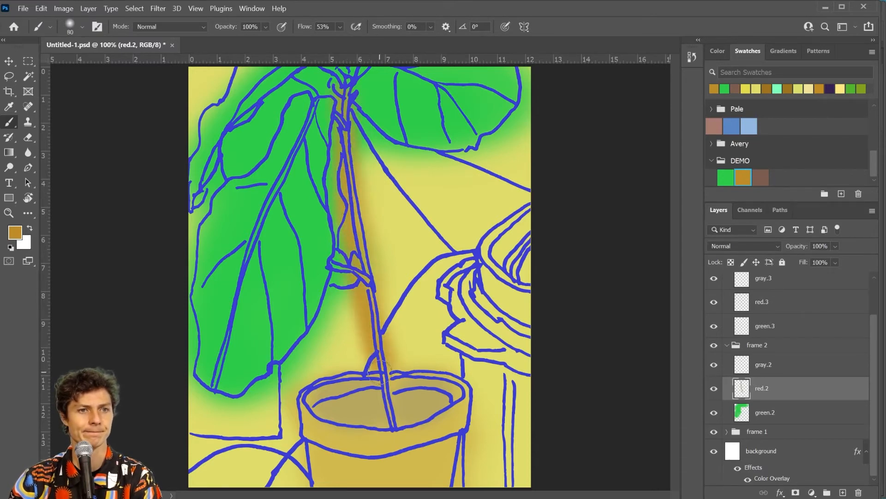
# Step: Paint the pot's rim and body on the red.2 layer in orange-brown, enlarging the brush to 175 px
pyautogui.moveTo(390, 408)
pyautogui.mouseDown()
pyautogui.moveTo(396, 431)
pyautogui.moveTo(391, 395)
pyautogui.moveTo(408, 386)
pyautogui.moveTo(394, 380)
pyautogui.moveTo(459, 400)
pyautogui.moveTo(455, 416)
pyautogui.moveTo(418, 434)
pyautogui.moveTo(311, 434)
pyautogui.moveTo(311, 407)
pyautogui.moveTo(334, 386)
pyautogui.moveTo(382, 384)
pyautogui.moveTo(314, 405)
pyautogui.moveTo(323, 488)
pyautogui.moveTo(413, 490)
pyautogui.moveTo(450, 477)
pyautogui.moveTo(446, 446)
pyautogui.moveTo(412, 458)
pyautogui.moveTo(315, 448)
pyautogui.moveTo(397, 444)
pyautogui.moveTo(410, 463)
pyautogui.moveTo(342, 463)
pyautogui.mouseUp()
pyautogui.press(']')
pyautogui.press(']')
pyautogui.press(']')
pyautogui.press(']')
pyautogui.press(']')
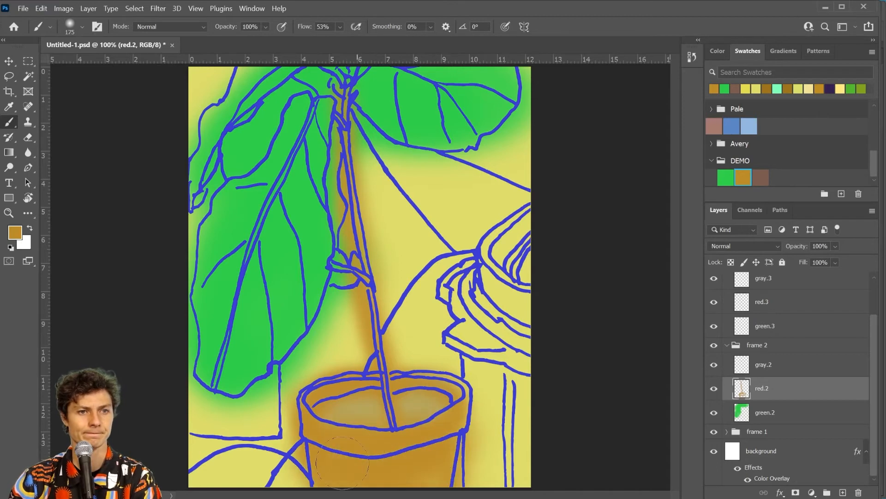
# Step: Paint the soil inside the pot on the gray.2 layer with the gray-brown DEMO swatch and a 100 px brush
pyautogui.click(799, 365)
pyautogui.click(760, 178)
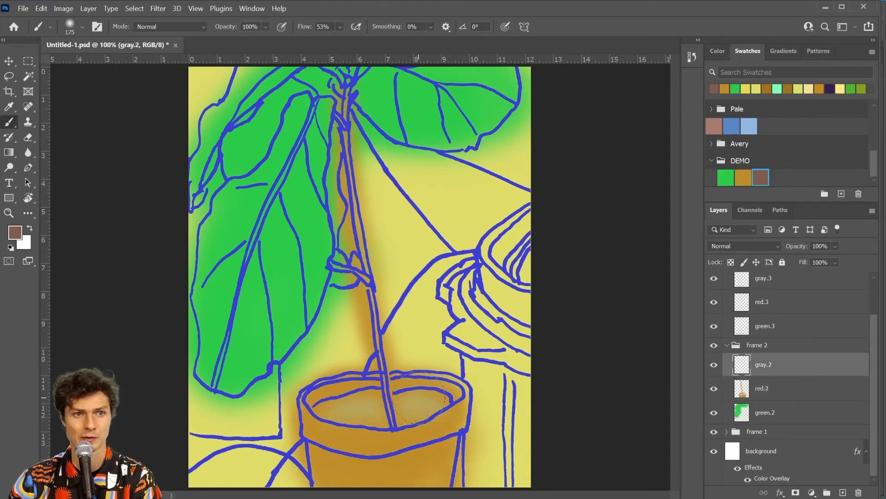
pyautogui.moveTo(415, 400)
pyautogui.mouseDown()
pyautogui.moveTo(442, 400)
pyautogui.moveTo(402, 418)
pyautogui.moveTo(409, 392)
pyautogui.mouseUp()
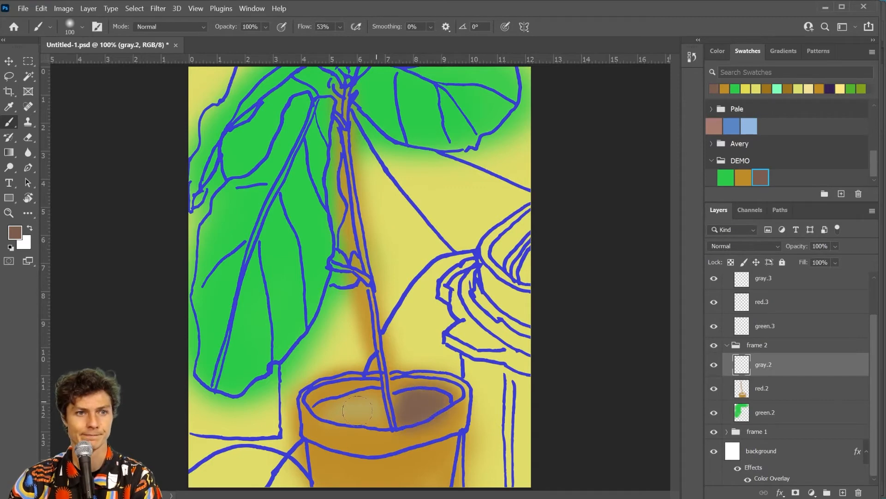
pyautogui.moveTo(367, 417)
pyautogui.mouseDown()
pyautogui.moveTo(354, 395)
pyautogui.moveTo(372, 409)
pyautogui.moveTo(373, 427)
pyautogui.moveTo(377, 408)
pyautogui.mouseUp()
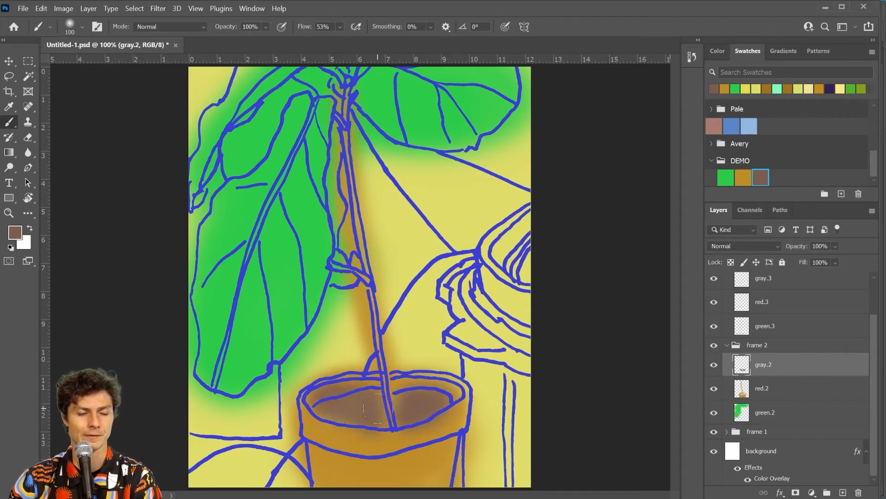
# Step: Add gray-brown shading beneath the pot's rim and along its shadow side on the gray.2 layer with a 45 to 60 px brush
pyautogui.moveTo(309, 450)
pyautogui.mouseDown()
pyautogui.moveTo(318, 491)
pyautogui.moveTo(311, 457)
pyautogui.mouseUp()
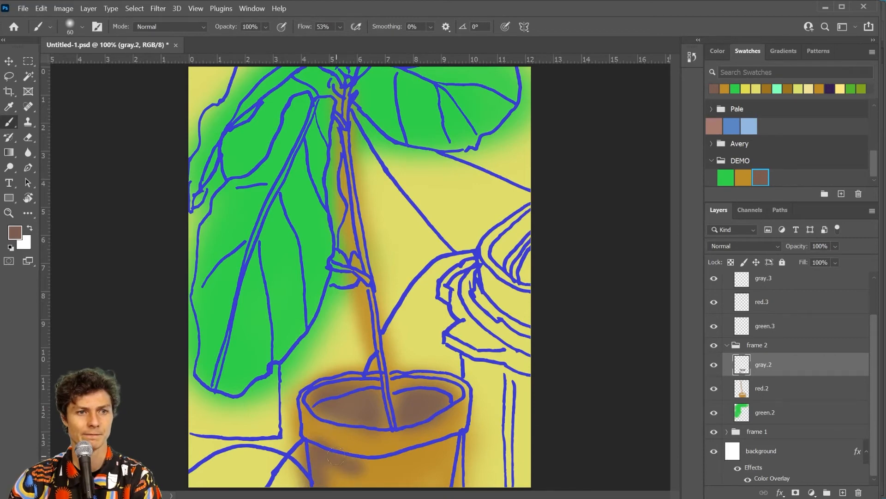
pyautogui.moveTo(373, 460); pyautogui.dragTo(451, 438)
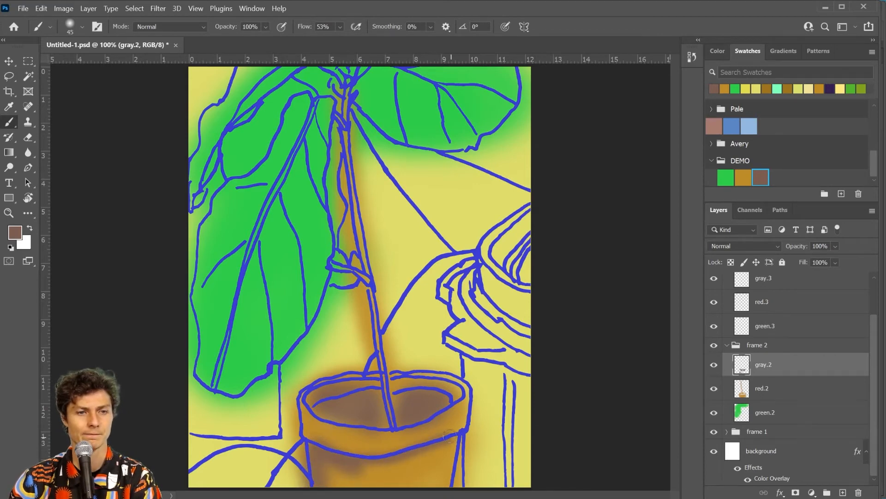
pyautogui.press(']')
pyautogui.press(']')
pyautogui.moveTo(317, 398)
pyautogui.mouseDown()
pyautogui.moveTo(302, 447)
pyautogui.moveTo(301, 493)
pyautogui.mouseUp()
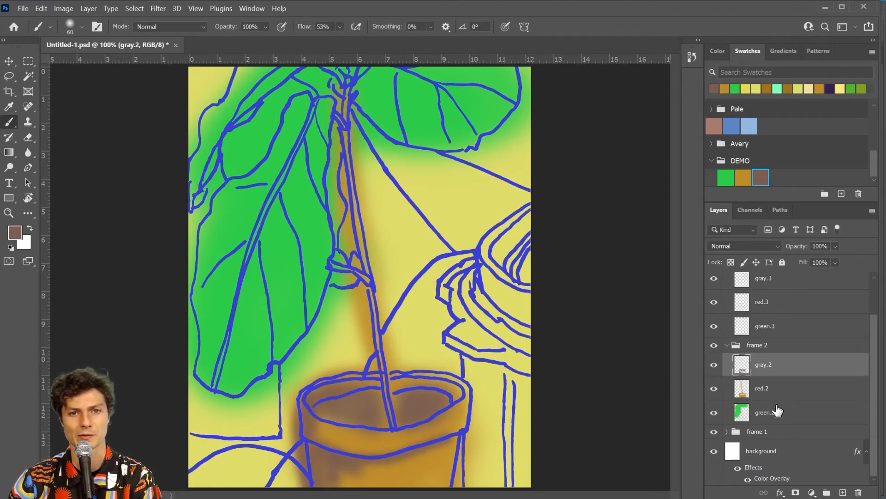
# Step: Expand the frame 1 group and set its opacity back to 100%
pyautogui.click(726, 432)
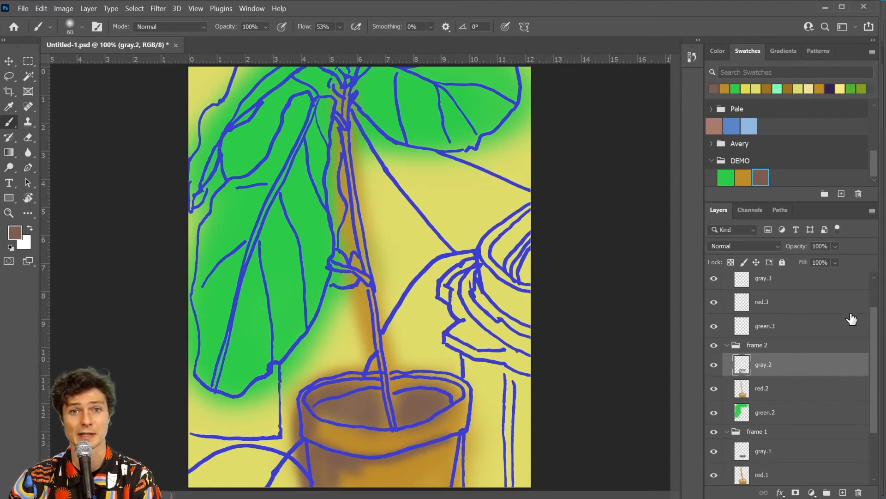
pyautogui.click(770, 432)
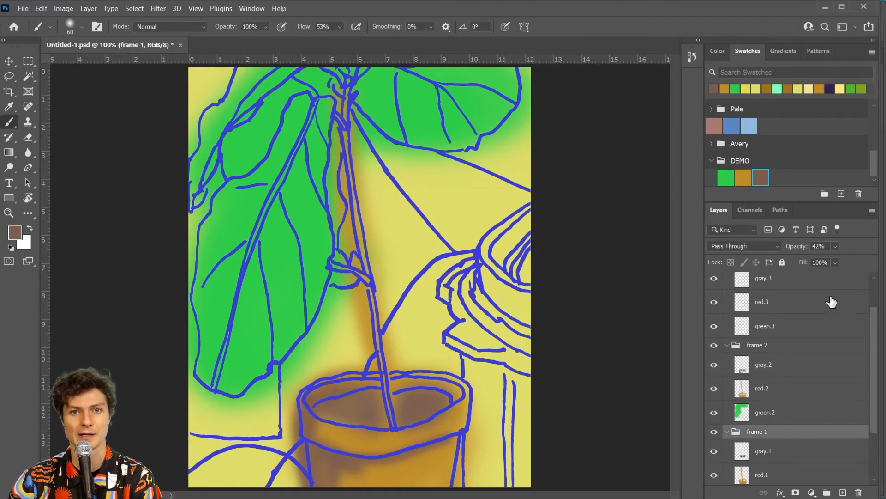
pyautogui.moveTo(840, 259); pyautogui.dragTo(870, 259)
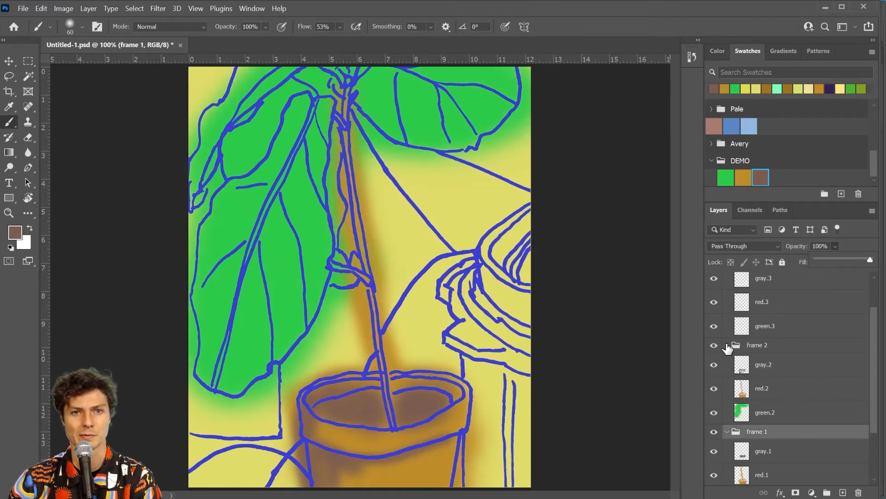
# Step: Hide the frame 2 group and paint gray-brown shading on the pot's side and under its rim on the gray.1 layer
pyautogui.click(713, 346)
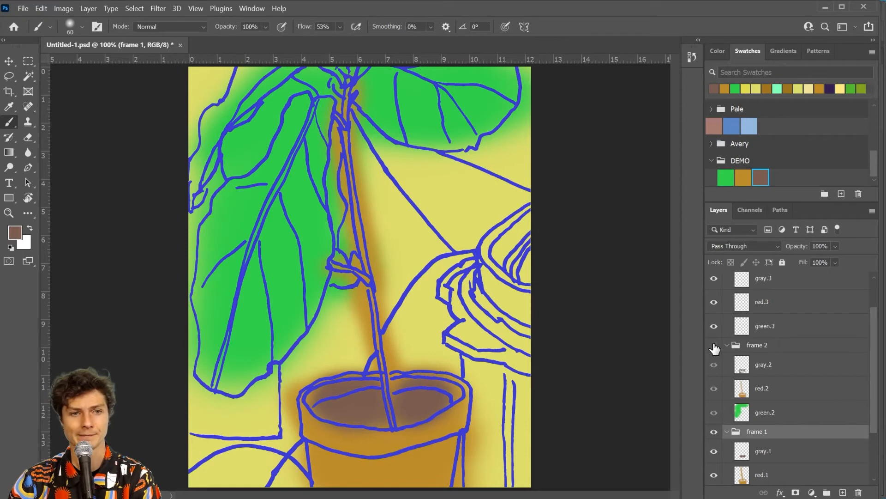
pyautogui.click(797, 451)
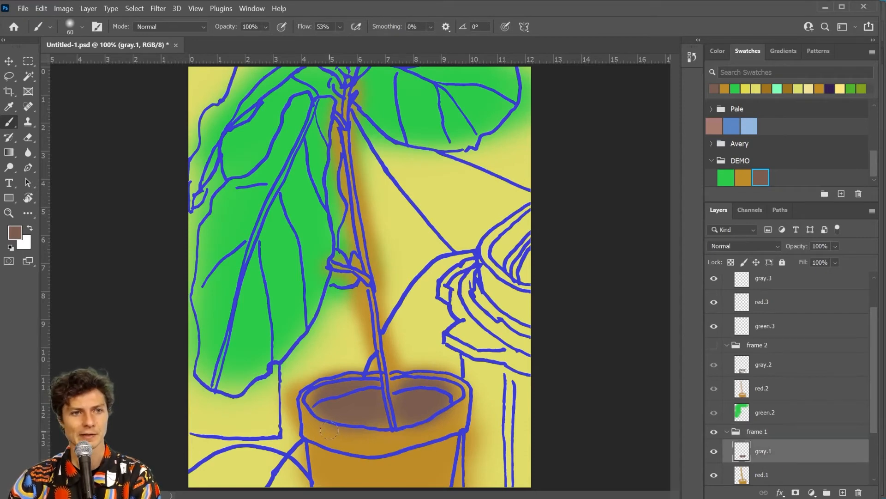
pyautogui.moveTo(307, 421)
pyautogui.mouseDown()
pyautogui.moveTo(318, 486)
pyautogui.moveTo(316, 435)
pyautogui.moveTo(302, 409)
pyautogui.moveTo(317, 449)
pyautogui.moveTo(335, 452)
pyautogui.moveTo(346, 490)
pyautogui.moveTo(334, 460)
pyautogui.moveTo(327, 476)
pyautogui.moveTo(338, 459)
pyautogui.moveTo(371, 463)
pyautogui.moveTo(470, 431)
pyautogui.mouseUp()
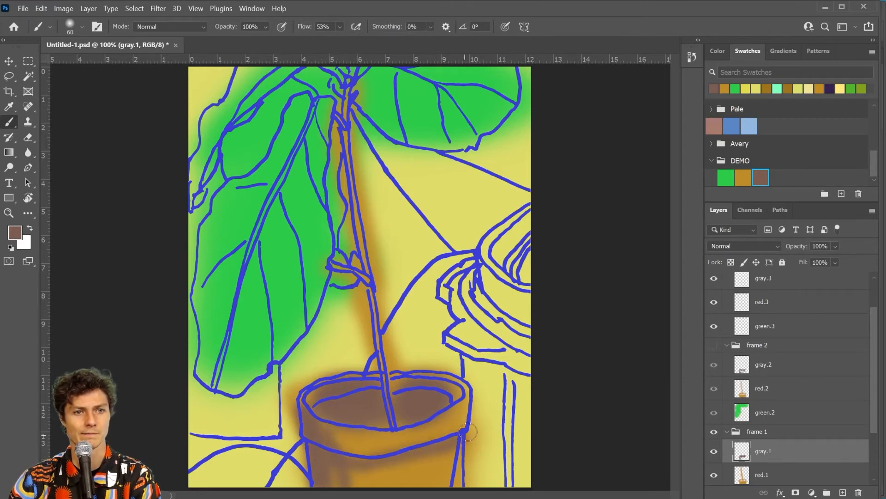
# Step: Show the frame 2 group again and hide the frame 1 group
pyautogui.scroll(2, 792, 441)
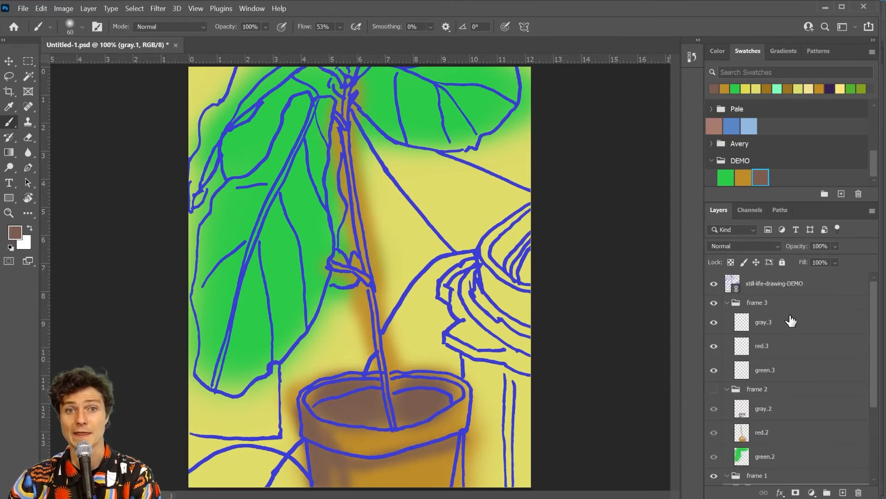
pyautogui.click(733, 390)
pyautogui.click(711, 389)
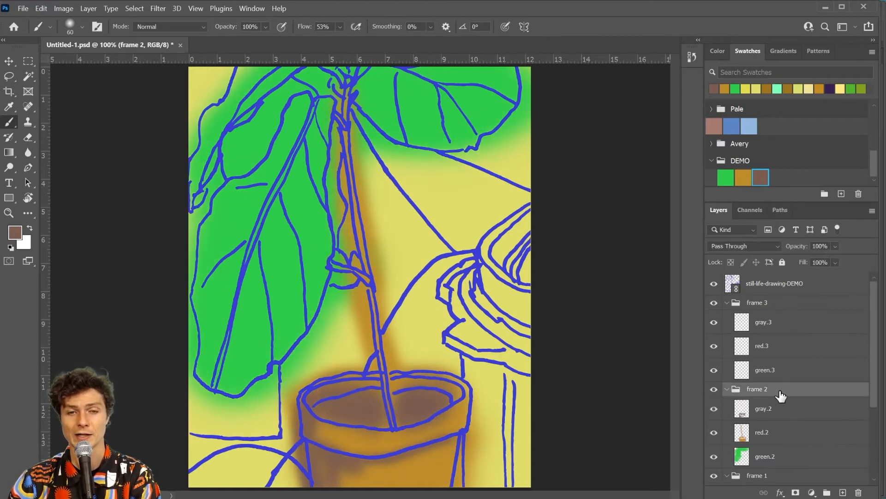
pyautogui.scroll(-3, 764, 407)
pyautogui.click(714, 360)
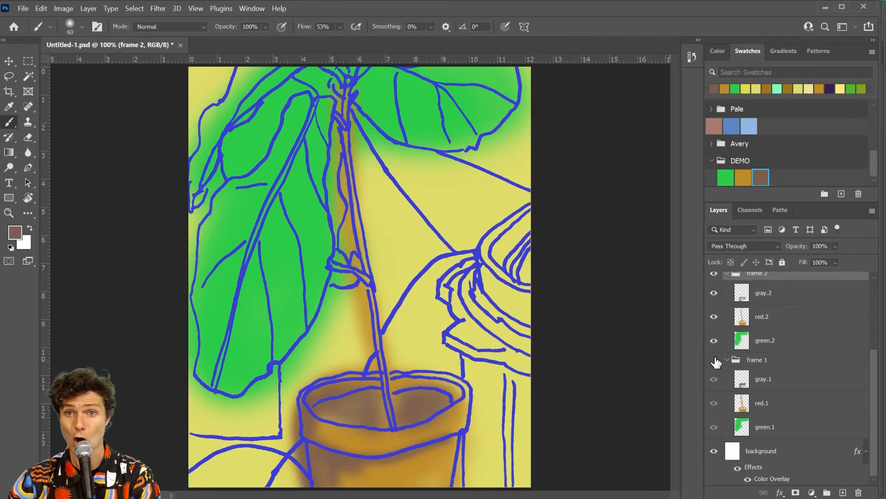
# Step: Lower the frame 2 group's opacity to 49%
pyautogui.scroll(3, 770, 346)
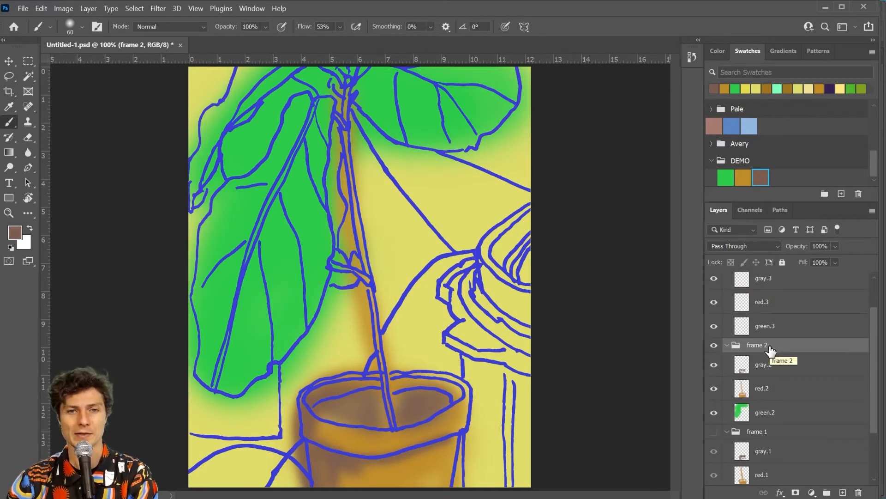
pyautogui.click(835, 246)
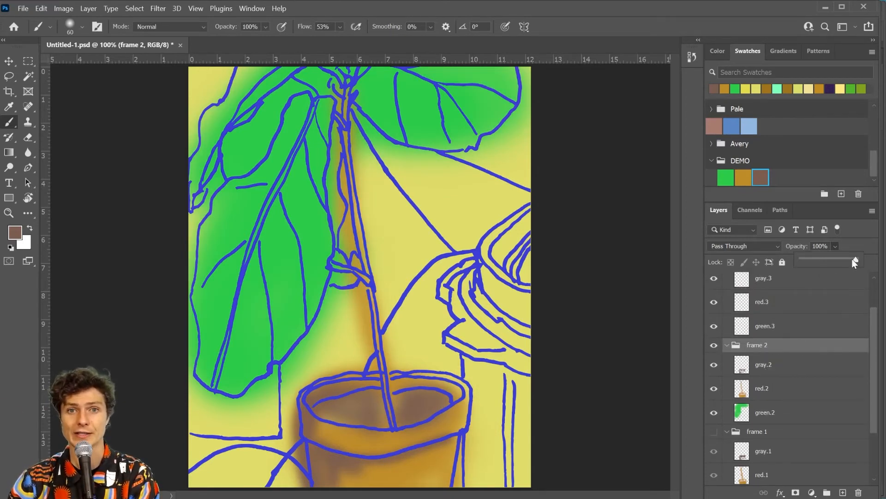
pyautogui.moveTo(824, 260); pyautogui.dragTo(829, 259)
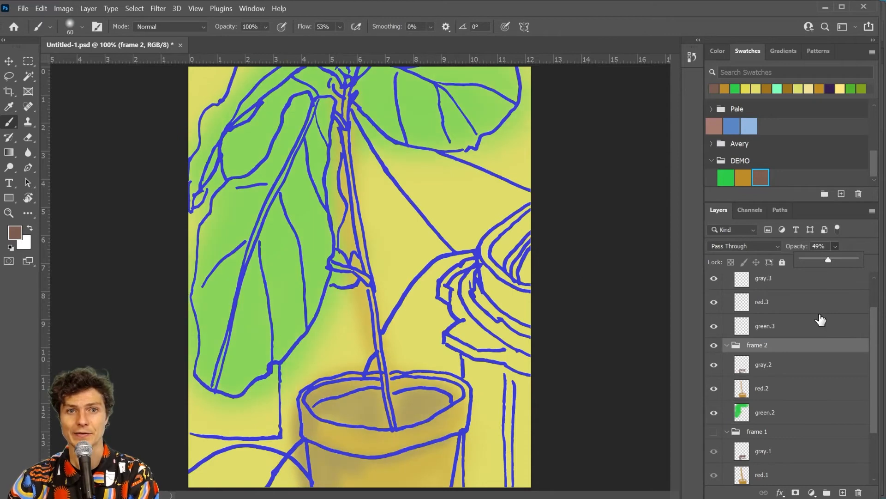
# Step: Repaint all the leaves on the green.3 layer in frame 3 with the green DEMO swatch and a soft brush of at least 100 px
pyautogui.scroll(2, 811, 378)
pyautogui.click(811, 376)
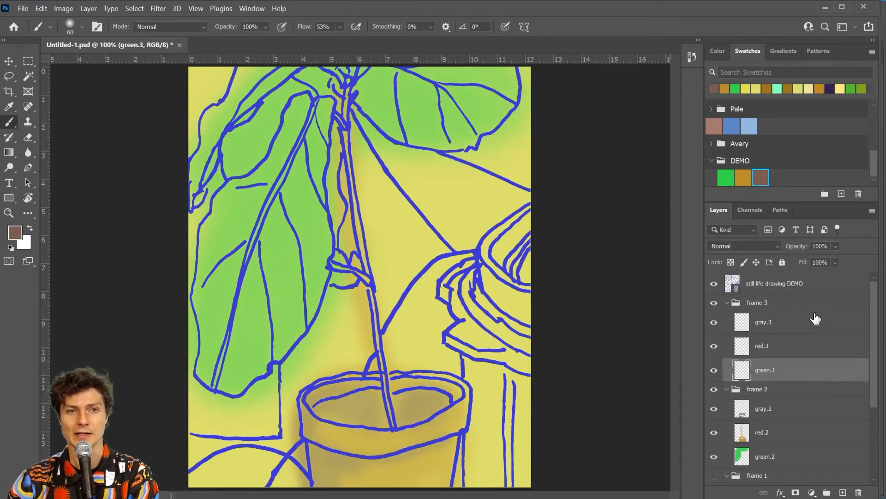
pyautogui.click(732, 181)
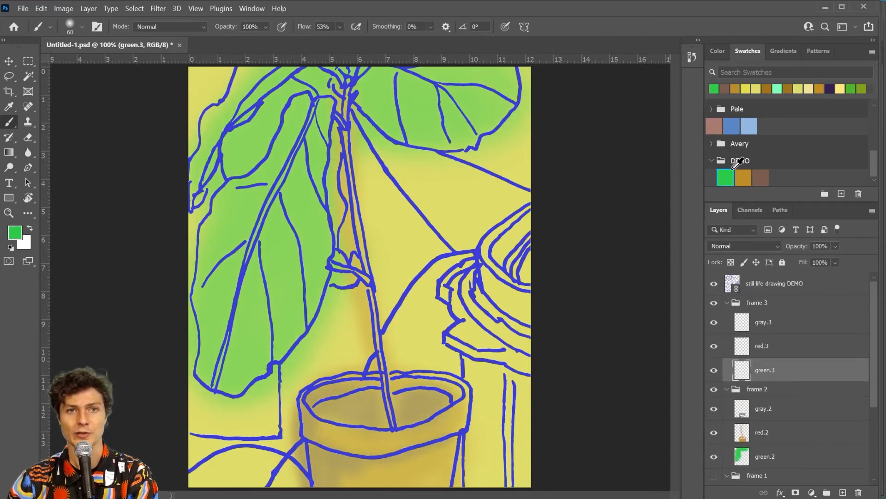
pyautogui.press(']')
pyautogui.press(']')
pyautogui.press(']')
pyautogui.press(']')
pyautogui.moveTo(301, 101); pyautogui.dragTo(318, 264)
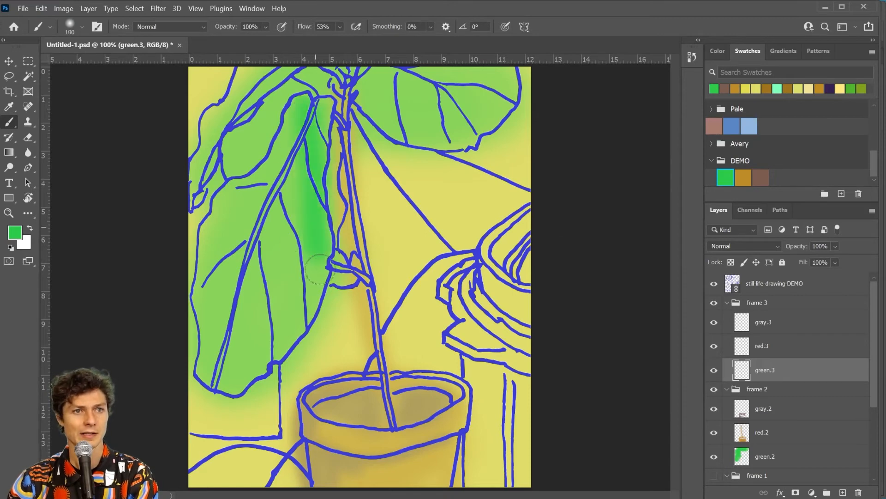
pyautogui.press(']')
pyautogui.press(']')
pyautogui.press(']')
pyautogui.press(']')
pyautogui.moveTo(245, 365)
pyautogui.mouseDown()
pyautogui.moveTo(204, 296)
pyautogui.moveTo(277, 113)
pyautogui.moveTo(268, 314)
pyautogui.moveTo(282, 207)
pyautogui.mouseUp()
pyautogui.moveTo(298, 92)
pyautogui.mouseDown()
pyautogui.moveTo(279, 96)
pyautogui.moveTo(240, 181)
pyautogui.moveTo(241, 107)
pyautogui.moveTo(289, 60)
pyautogui.moveTo(196, 184)
pyautogui.mouseUp()
pyautogui.press(']')
pyautogui.press('[')
pyautogui.moveTo(321, 70)
pyautogui.mouseDown()
pyautogui.moveTo(391, 108)
pyautogui.moveTo(480, 111)
pyautogui.moveTo(450, 67)
pyautogui.moveTo(376, 67)
pyautogui.moveTo(390, 82)
pyautogui.mouseUp()
pyautogui.moveTo(314, 131)
pyautogui.mouseDown()
pyautogui.moveTo(297, 274)
pyautogui.moveTo(324, 264)
pyautogui.mouseUp()
pyautogui.press('[')
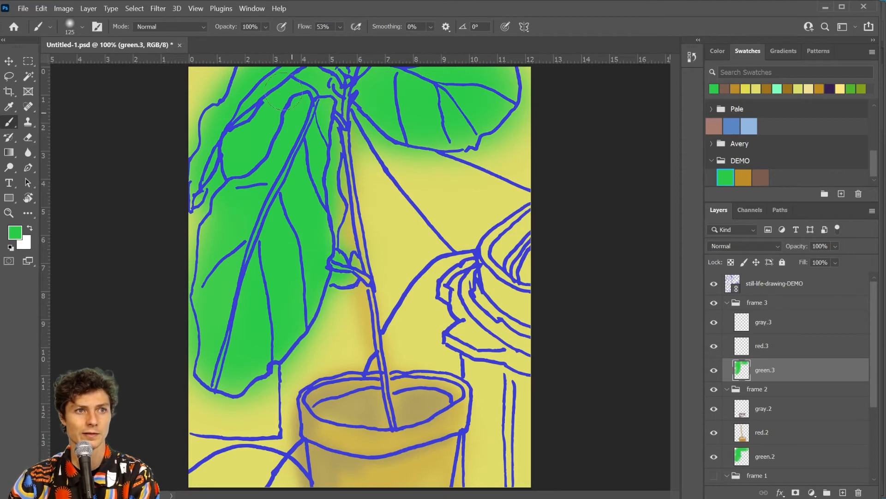
pyautogui.moveTo(252, 319)
pyautogui.mouseDown()
pyautogui.moveTo(203, 369)
pyautogui.moveTo(180, 353)
pyautogui.moveTo(250, 365)
pyautogui.mouseUp()
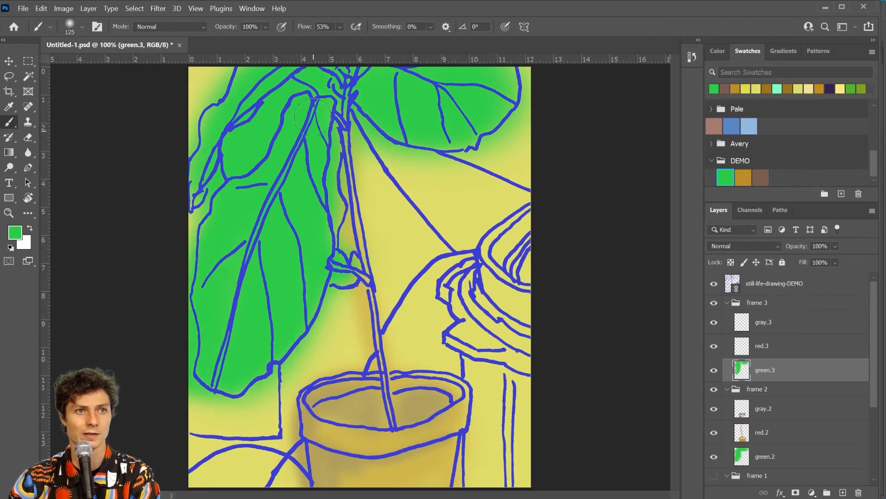
# Step: Paint the stem and its small side shoot on the red.3 layer with the orange-brown DEMO swatch and a 70 px brush
pyautogui.click(787, 345)
pyautogui.click(743, 177)
pyautogui.moveTo(352, 85)
pyautogui.mouseDown()
pyautogui.moveTo(349, 157)
pyautogui.moveTo(390, 403)
pyautogui.mouseUp()
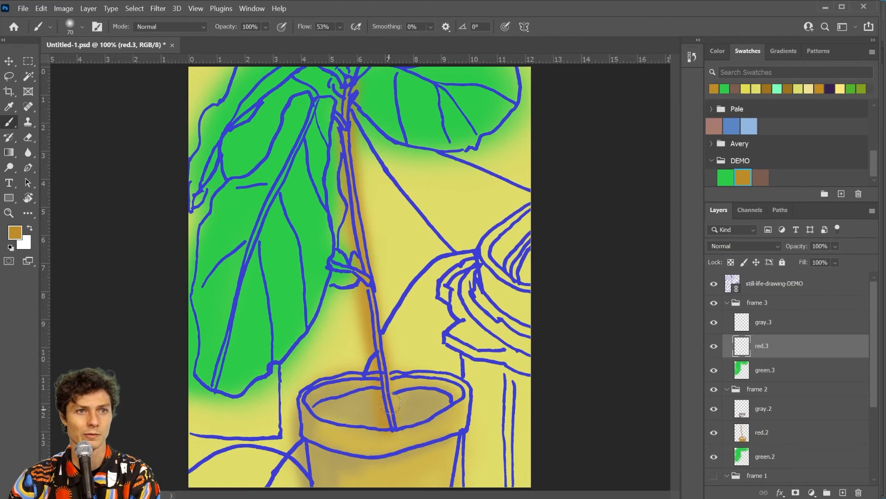
pyautogui.moveTo(362, 275); pyautogui.dragTo(343, 249)
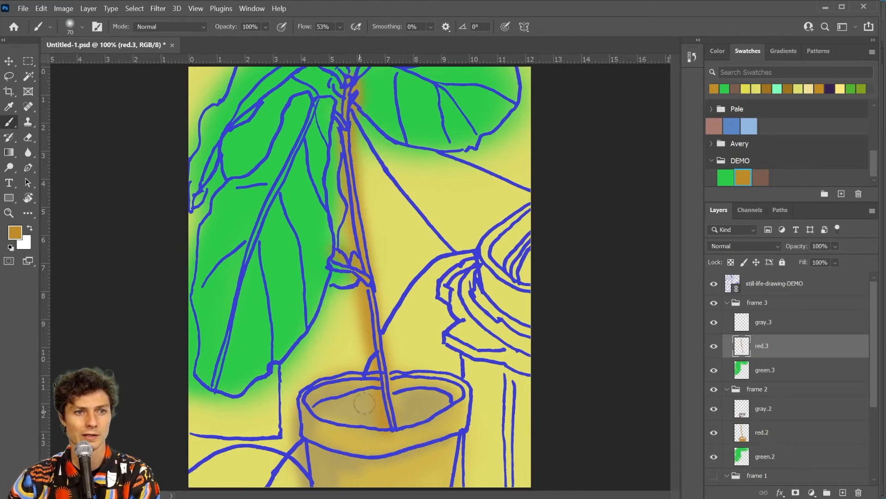
# Step: Paint the pot's rim and body in orange-brown on the red.3 layer, enlarging and reducing the brush as needed
pyautogui.moveTo(399, 382)
pyautogui.mouseDown()
pyautogui.moveTo(455, 410)
pyautogui.moveTo(404, 440)
pyautogui.moveTo(443, 371)
pyautogui.moveTo(398, 366)
pyautogui.moveTo(465, 416)
pyautogui.moveTo(450, 485)
pyautogui.moveTo(436, 482)
pyautogui.moveTo(412, 441)
pyautogui.moveTo(323, 437)
pyautogui.moveTo(296, 386)
pyautogui.moveTo(368, 383)
pyautogui.moveTo(399, 474)
pyautogui.moveTo(376, 462)
pyautogui.moveTo(366, 476)
pyautogui.moveTo(298, 429)
pyautogui.mouseUp()
pyautogui.press(']')
pyautogui.press(']')
pyautogui.press(']')
pyautogui.press(']')
pyautogui.press(']')
pyautogui.press('[')
pyautogui.press('[')
pyautogui.press('[')
pyautogui.press('[')
pyautogui.press('[')
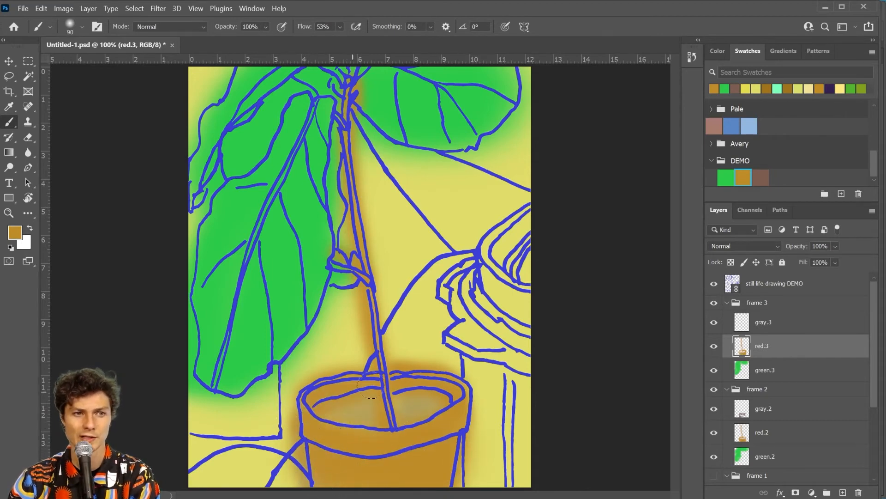
# Step: Paint shading on the pot's side and around its rim on the gray.3 layer with the gray-brown DEMO swatch, using a 60 to 70 px brush
pyautogui.click(794, 324)
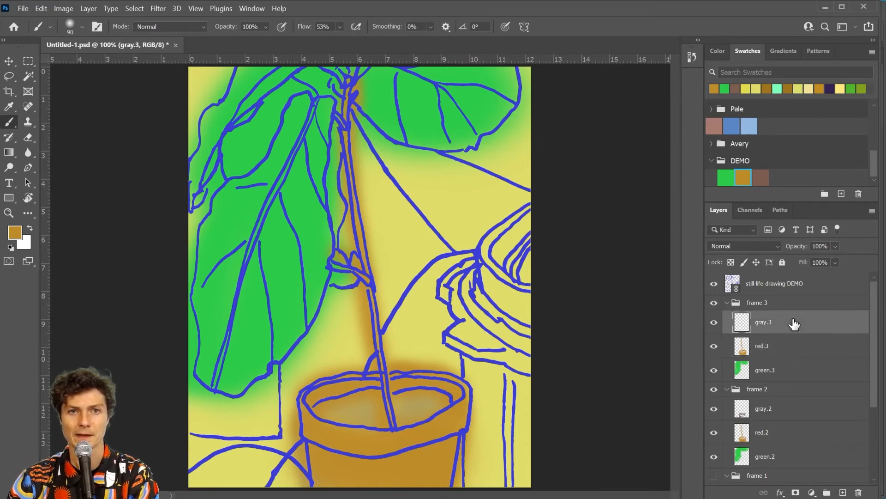
pyautogui.click(761, 182)
pyautogui.moveTo(312, 425)
pyautogui.mouseDown()
pyautogui.moveTo(325, 481)
pyautogui.moveTo(301, 411)
pyautogui.moveTo(318, 451)
pyautogui.moveTo(341, 459)
pyautogui.moveTo(417, 452)
pyautogui.moveTo(439, 423)
pyautogui.mouseUp()
pyautogui.press('[')
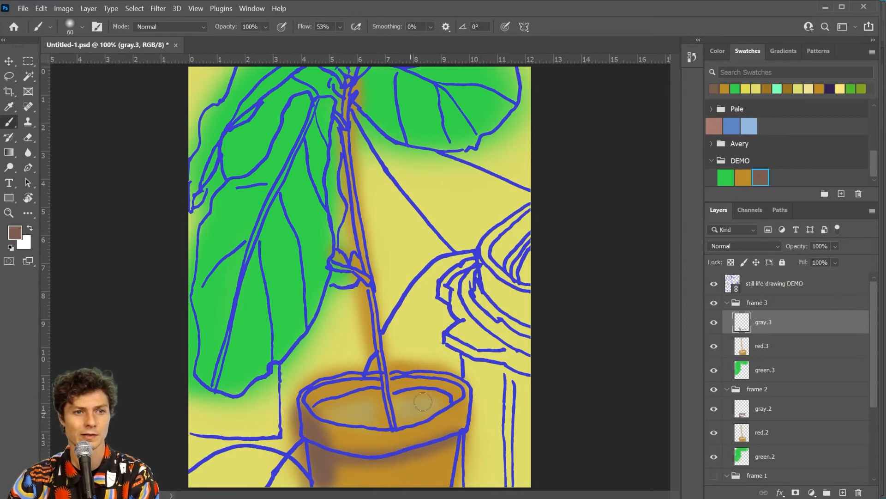
pyautogui.moveTo(433, 371)
pyautogui.mouseDown()
pyautogui.moveTo(457, 401)
pyautogui.moveTo(448, 386)
pyautogui.moveTo(400, 372)
pyautogui.mouseUp()
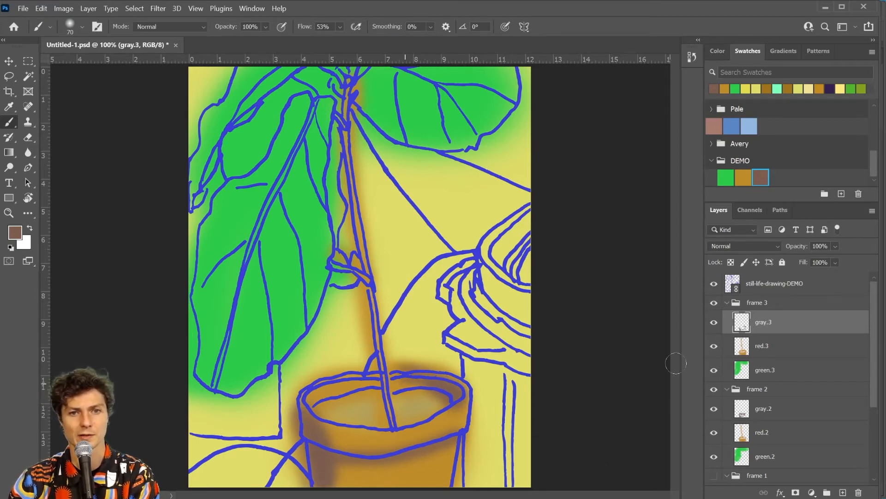
# Step: With the frame 3 group hidden, set the frame 2 group's opacity back to 100% and select its gray.2 layer
pyautogui.click(799, 416)
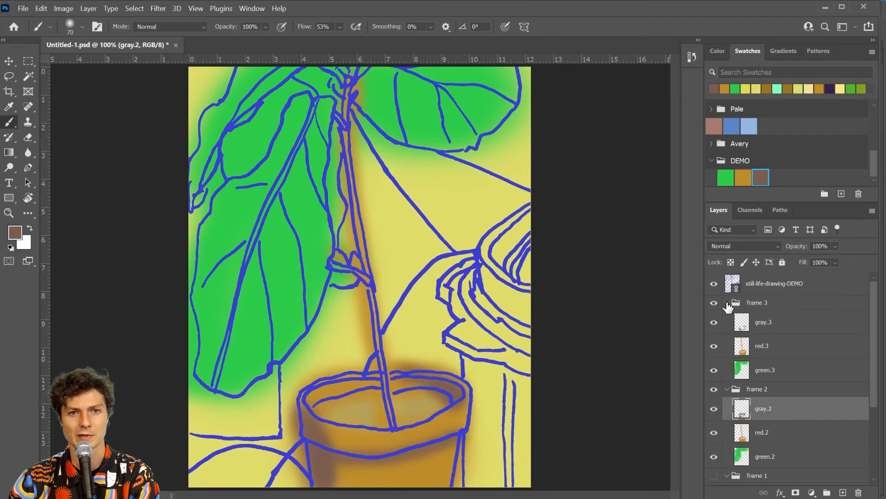
pyautogui.click(713, 302)
pyautogui.click(784, 389)
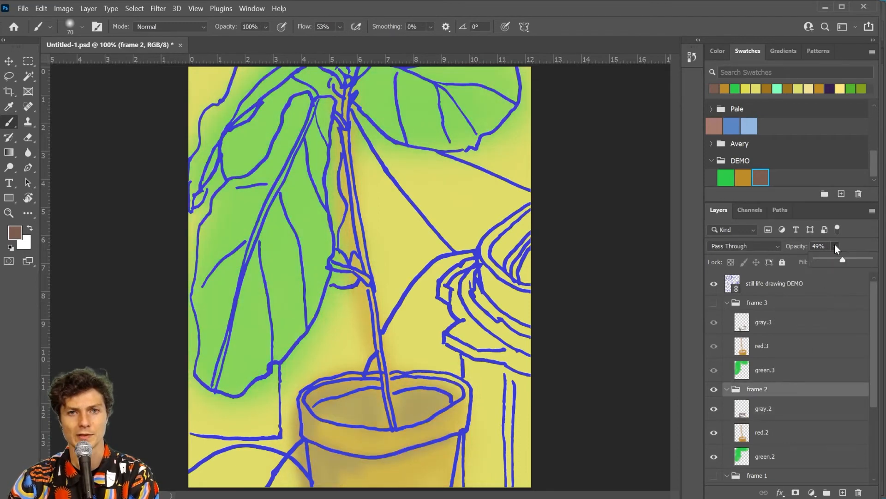
pyautogui.moveTo(840, 259); pyautogui.dragTo(870, 259)
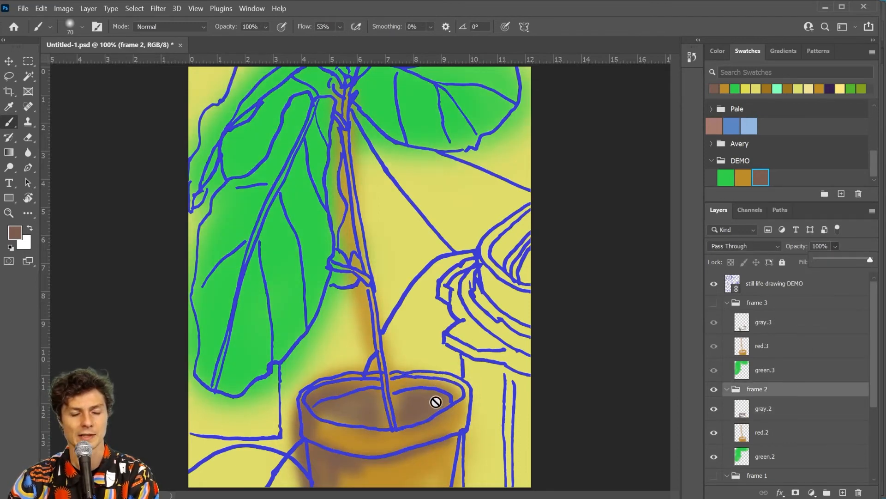
pyautogui.click(786, 412)
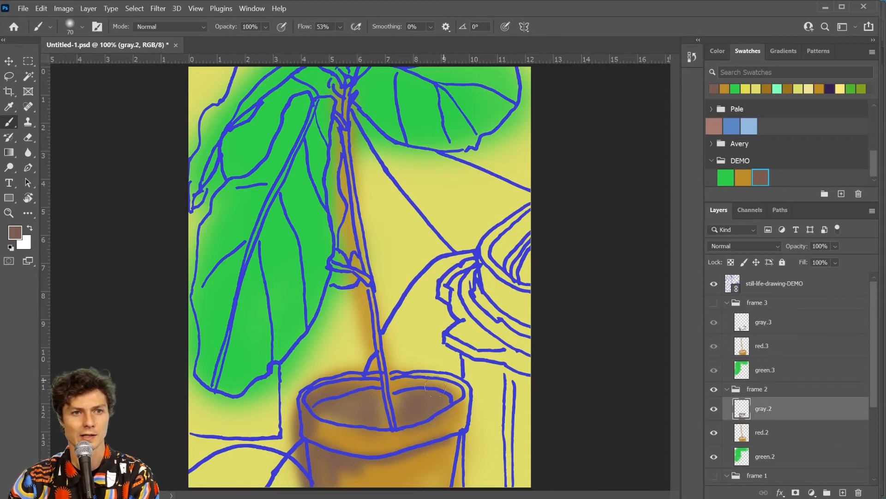
# Step: Erase the gray shading along the pot's back rim on the gray.2 layer with a 50 px eraser, undoing the stray stroke inside the pot
pyautogui.moveTo(427, 379)
pyautogui.mouseDown()
pyautogui.moveTo(443, 378)
pyautogui.moveTo(456, 397)
pyautogui.mouseUp()
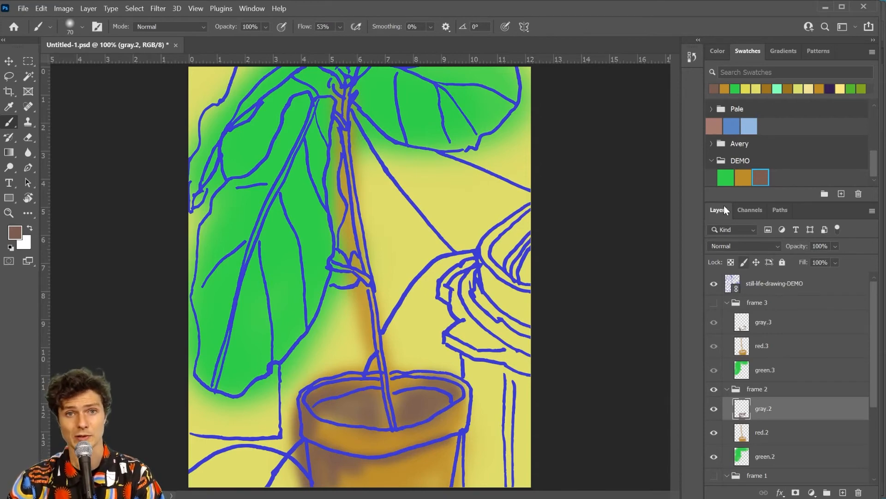
pyautogui.press('e')
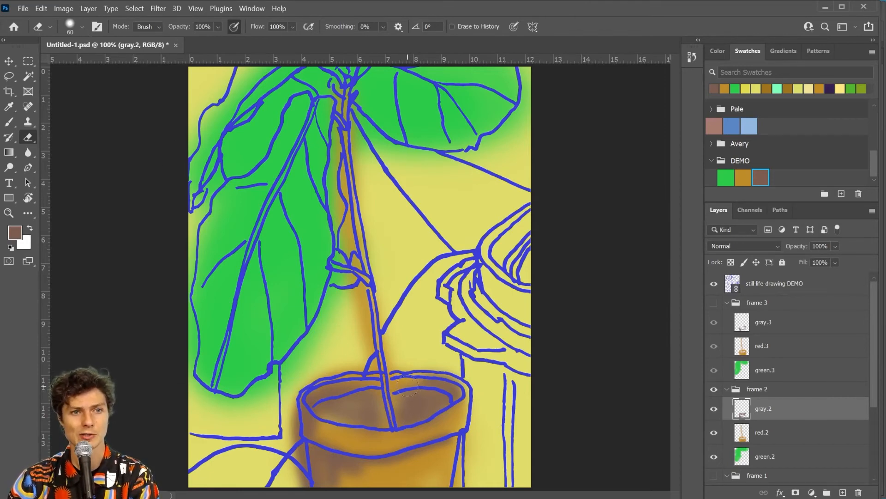
pyautogui.moveTo(405, 381)
pyautogui.mouseDown()
pyautogui.moveTo(345, 383)
pyautogui.moveTo(375, 389)
pyautogui.moveTo(387, 383)
pyautogui.moveTo(372, 380)
pyautogui.moveTo(408, 351)
pyautogui.moveTo(430, 401)
pyautogui.moveTo(398, 405)
pyautogui.mouseUp()
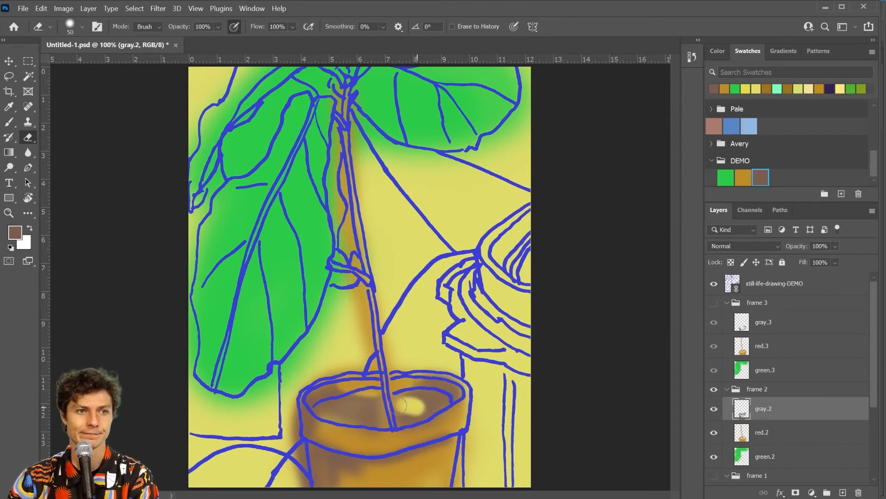
pyautogui.hotkey('ctrl', 'z')
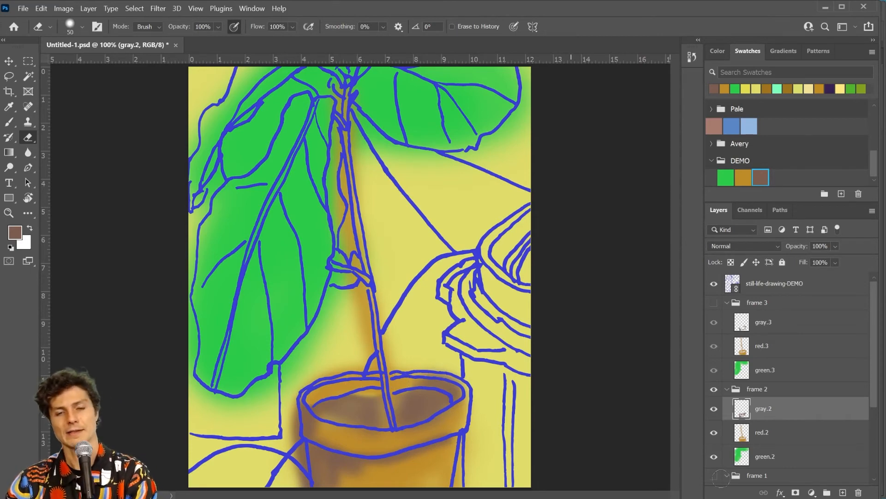
# Step: With the frame 2 group hidden and frame 1 shown, erase the gray over the pot's back rim on the gray.1 layer
pyautogui.scroll(-4, 777, 440)
pyautogui.scroll(1, 723, 408)
pyautogui.click(714, 297)
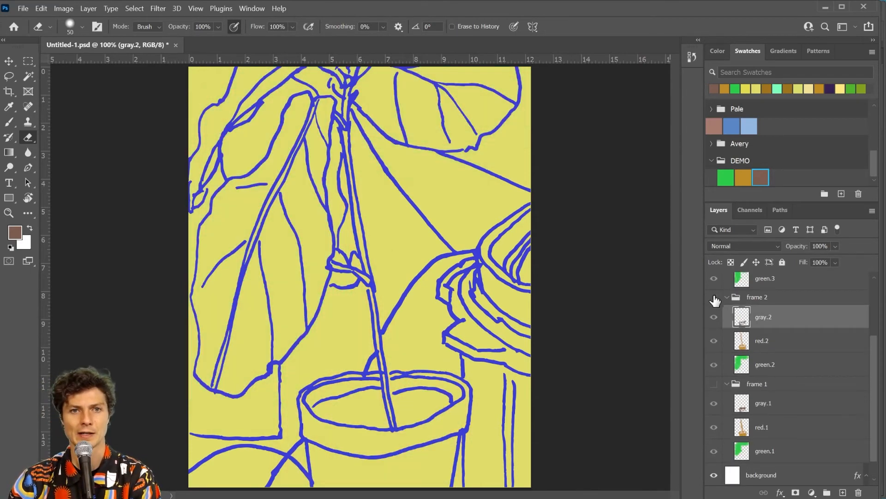
pyautogui.click(714, 384)
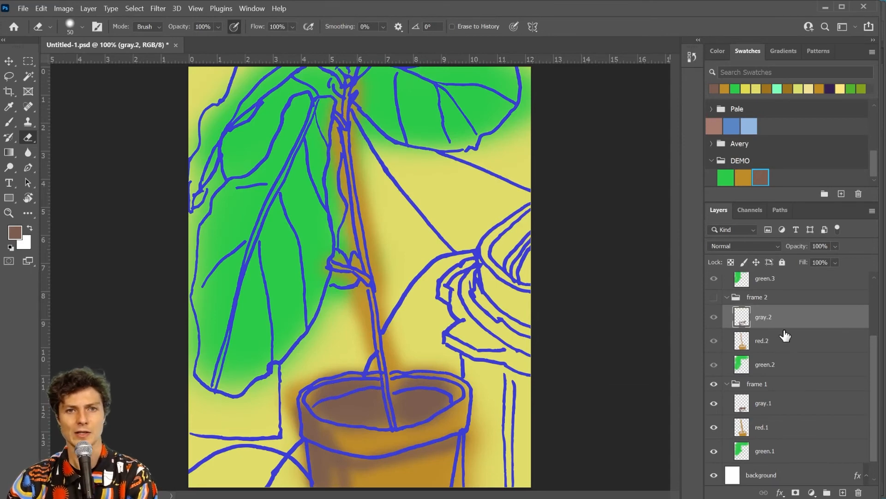
pyautogui.click(788, 406)
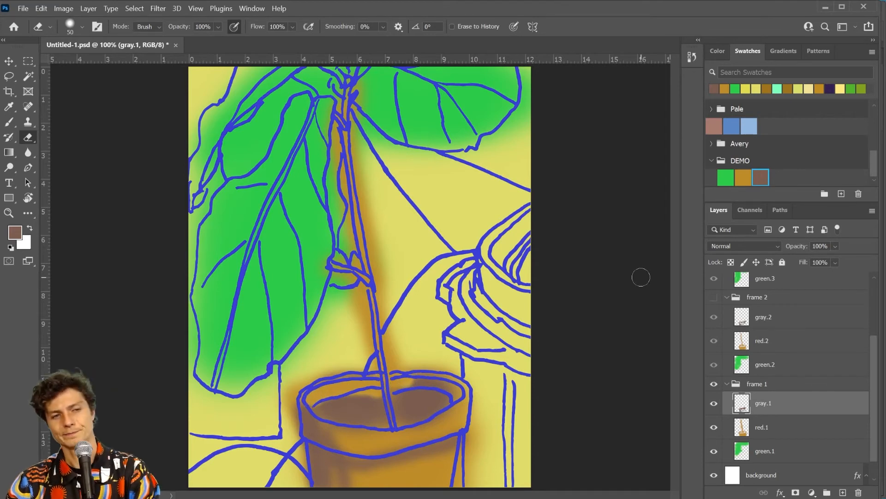
# Step: Make the frame 3 and frame 2 groups visible again alongside frame 1, and select the frame 2 group
pyautogui.scroll(3, 768, 402)
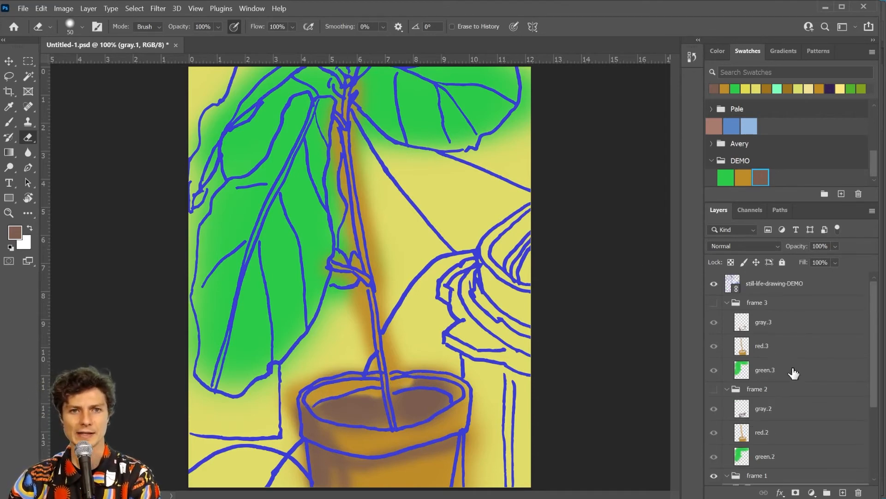
pyautogui.click(714, 303)
pyautogui.click(714, 389)
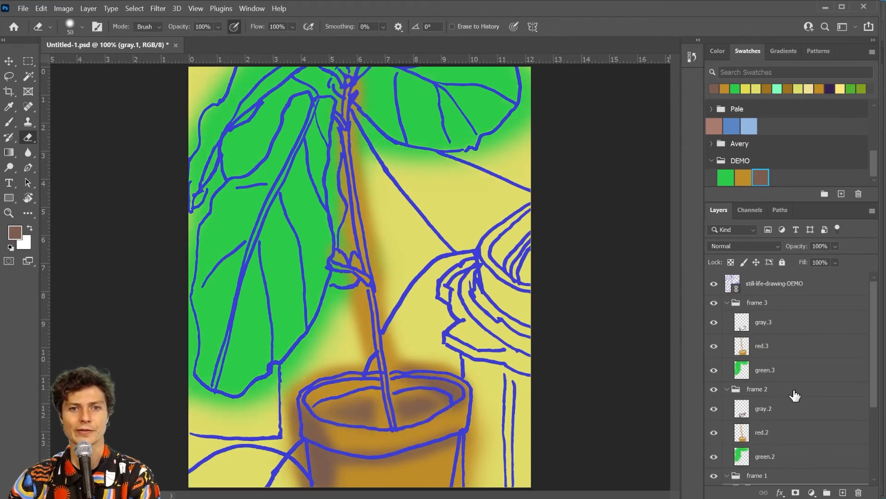
pyautogui.click(793, 390)
pyautogui.click(796, 304)
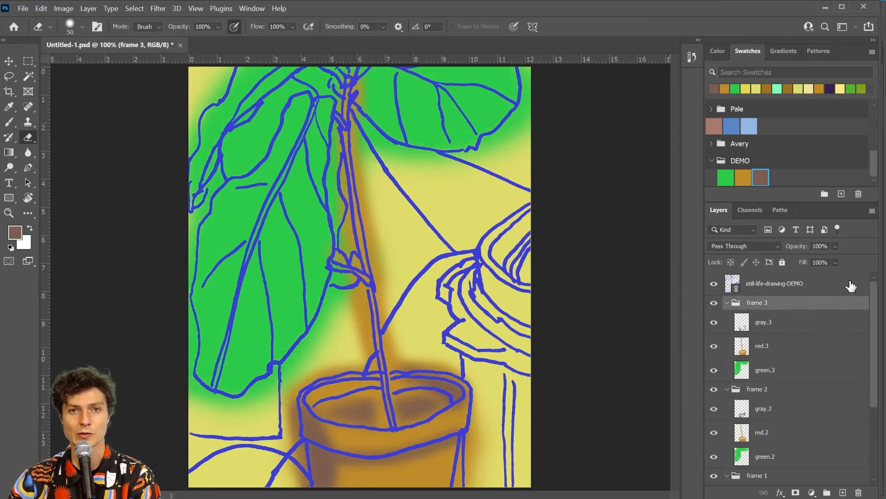
pyautogui.scroll(-4, 805, 396)
pyautogui.click(801, 392)
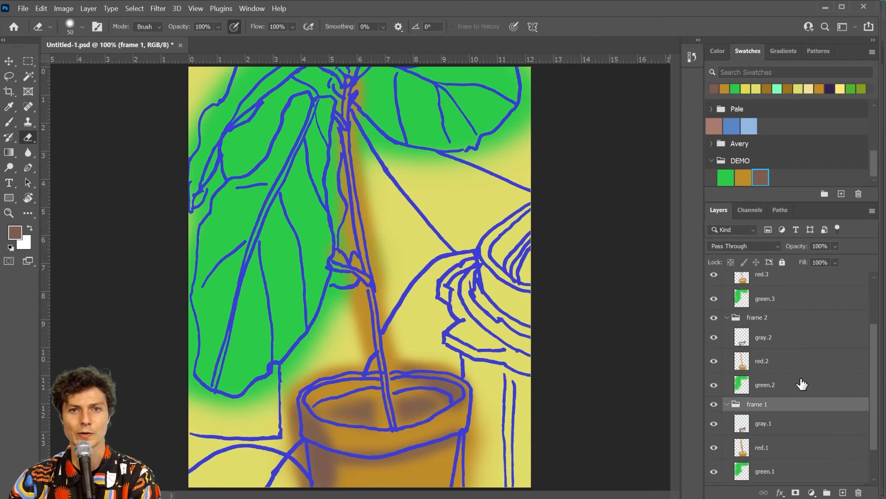
pyautogui.scroll(4, 816, 387)
pyautogui.click(787, 390)
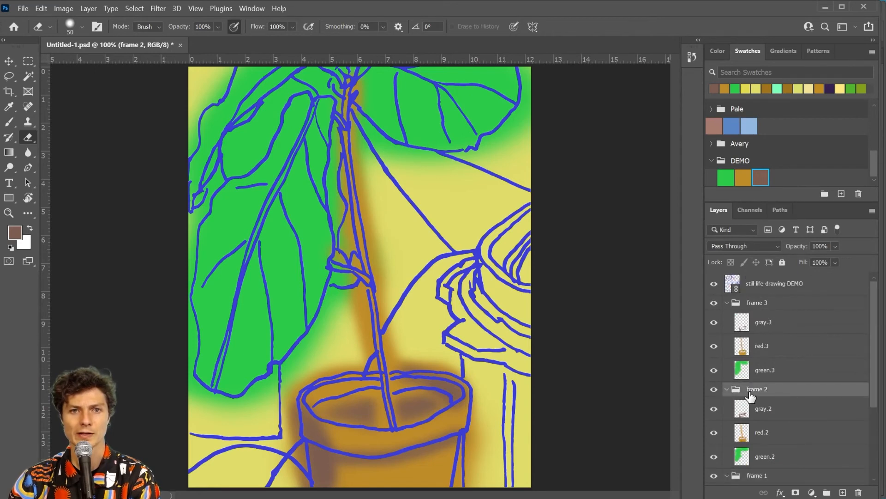
# Step: Collapse the frame 3, frame 2 and frame 1 groups in the layer stack
pyautogui.click(726, 307)
pyautogui.click(730, 390)
pyautogui.click(728, 389)
pyautogui.click(727, 303)
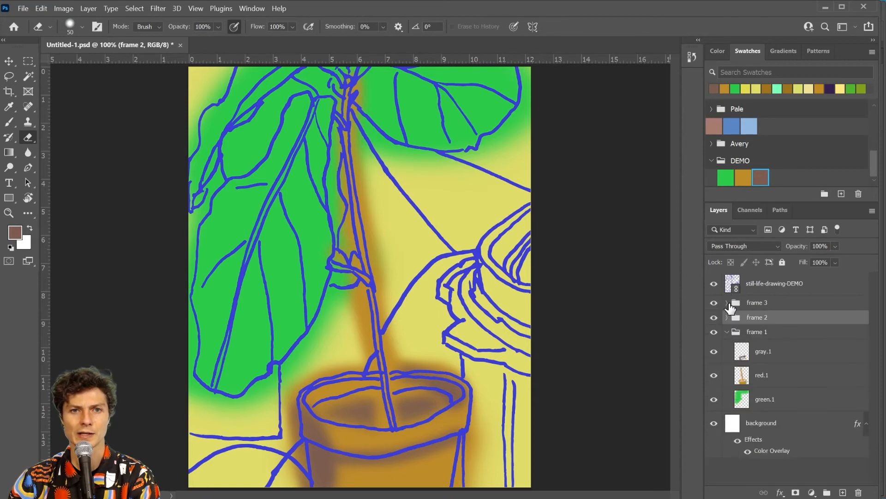
pyautogui.click(728, 332)
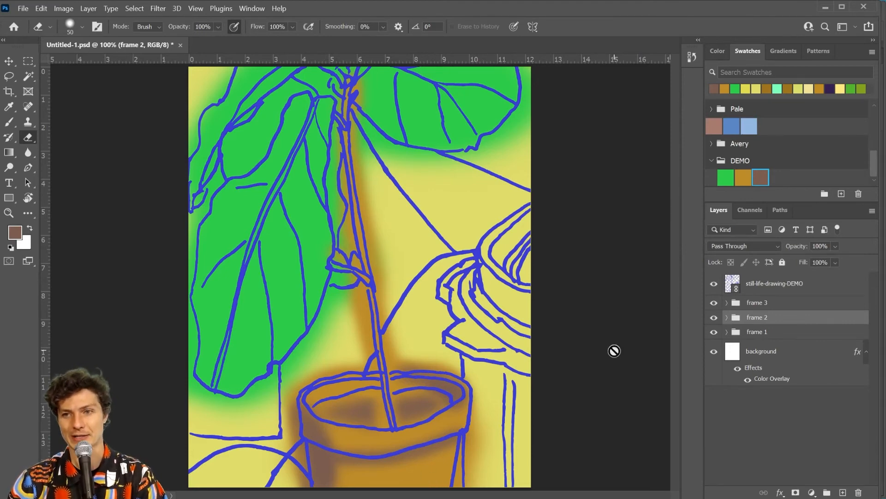
# Step: Open the Timeline, fit the artwork in the view, and create a frame animation
pyautogui.click(246, 7)
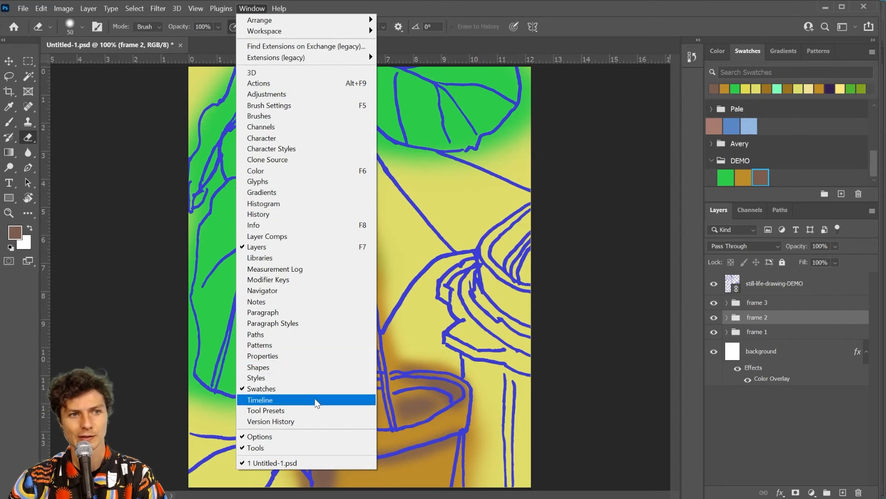
pyautogui.click(317, 402)
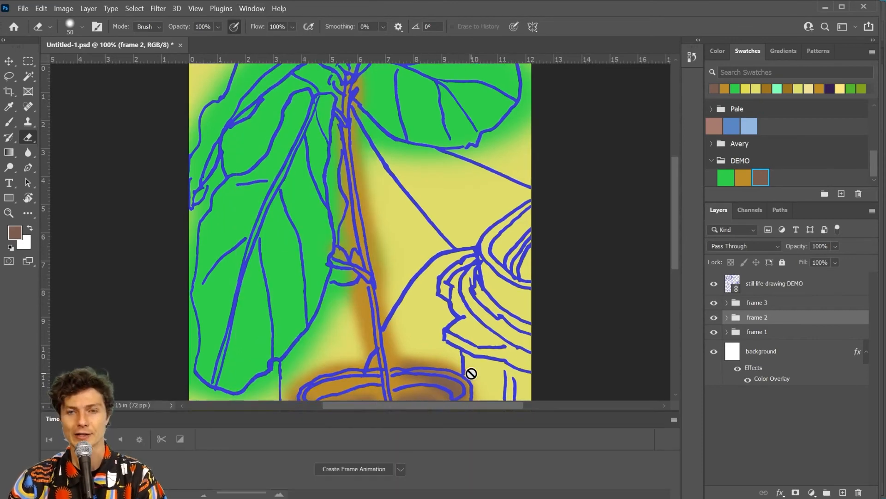
pyautogui.hotkey('ctrl', '0')
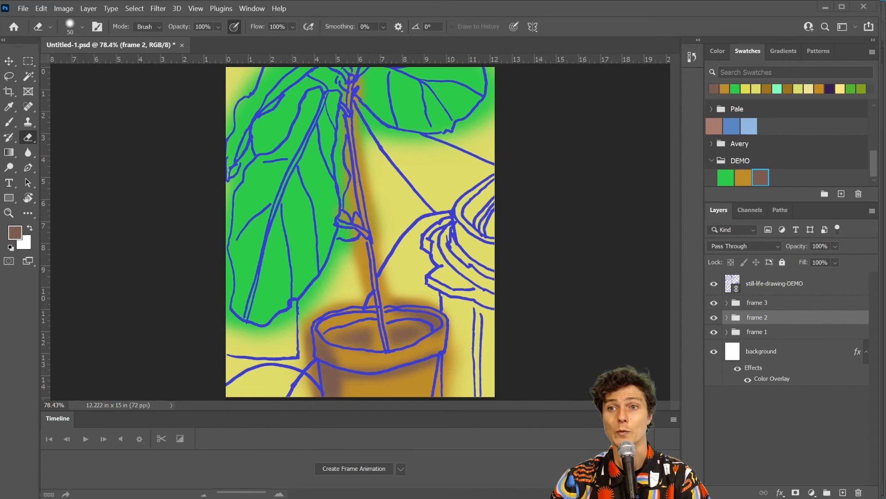
pyautogui.click(349, 472)
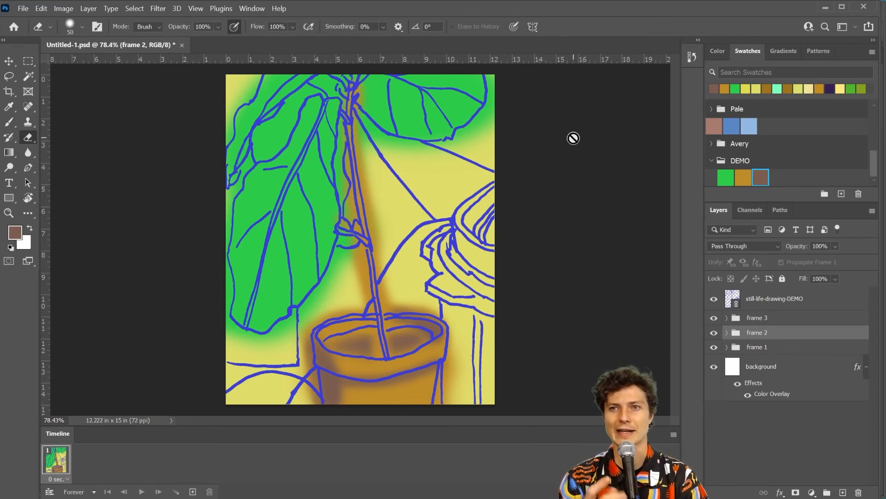
# Step: Hide the frame 2 and frame 3 groups in the first animation frame, checking the colors with and without the line drawing
pyautogui.click(714, 333)
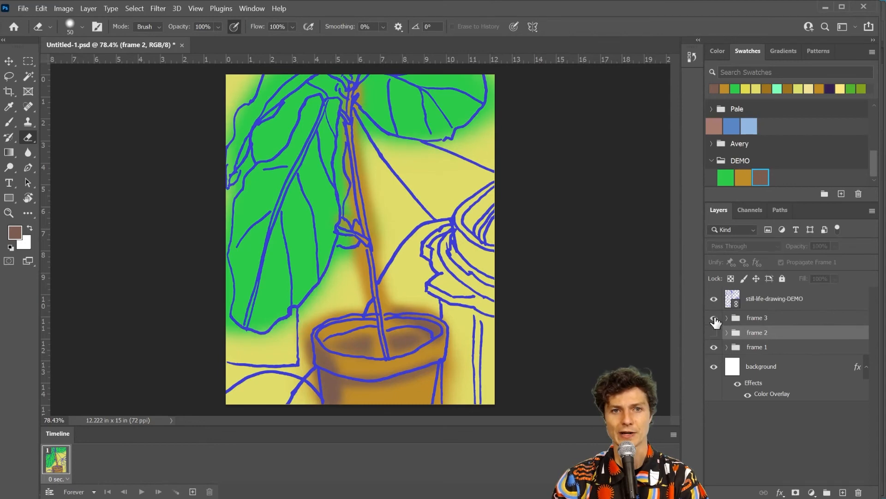
pyautogui.click(714, 318)
pyautogui.click(714, 298)
pyautogui.click(714, 298)
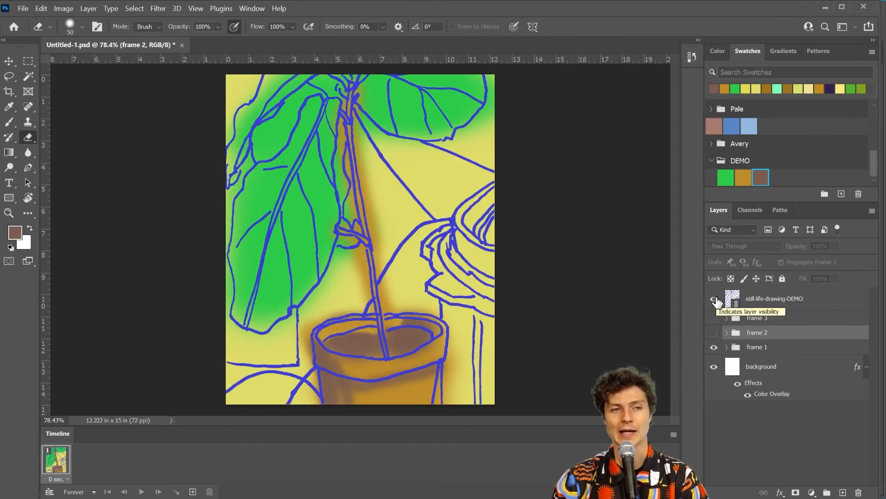
pyautogui.click(715, 299)
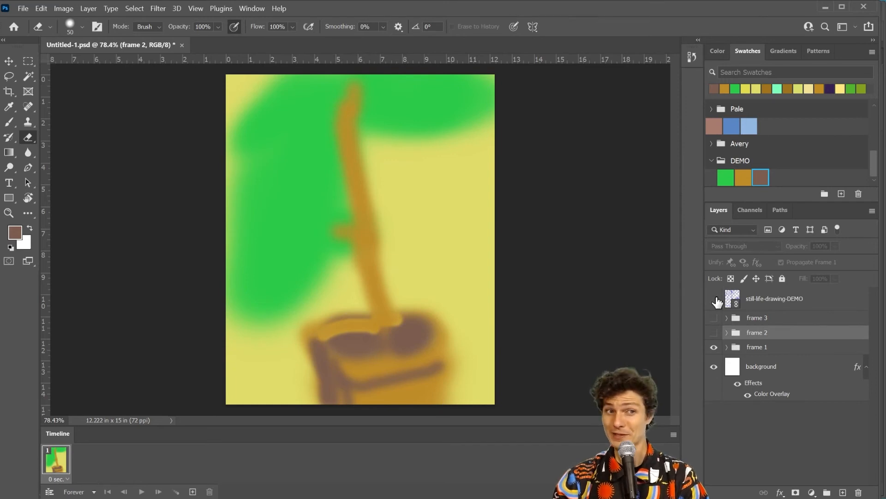
pyautogui.click(715, 299)
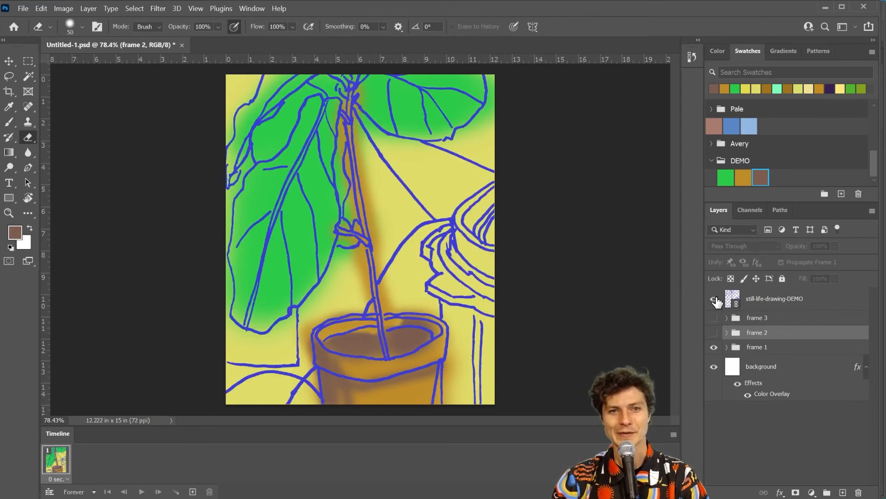
# Step: Add a second animation frame that shows the frame 2 group instead of frame 1, and preview the playback
pyautogui.click(193, 491)
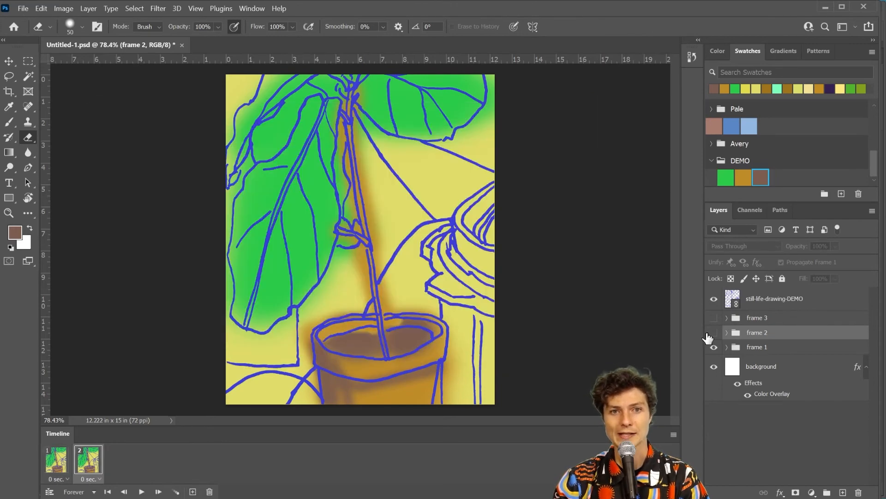
pyautogui.click(714, 348)
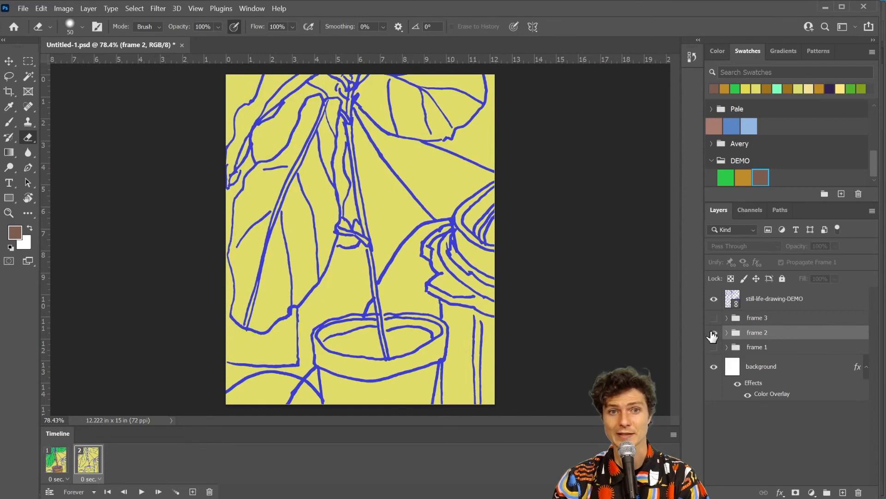
pyautogui.click(713, 333)
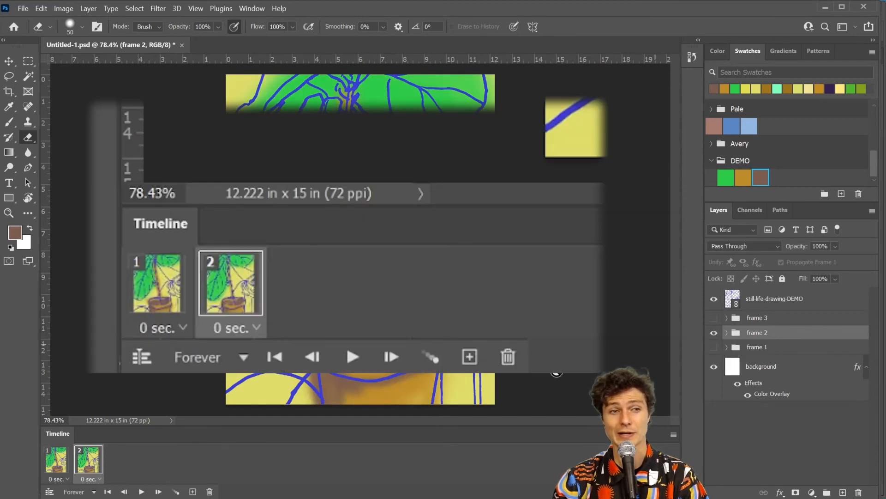
pyautogui.click(141, 492)
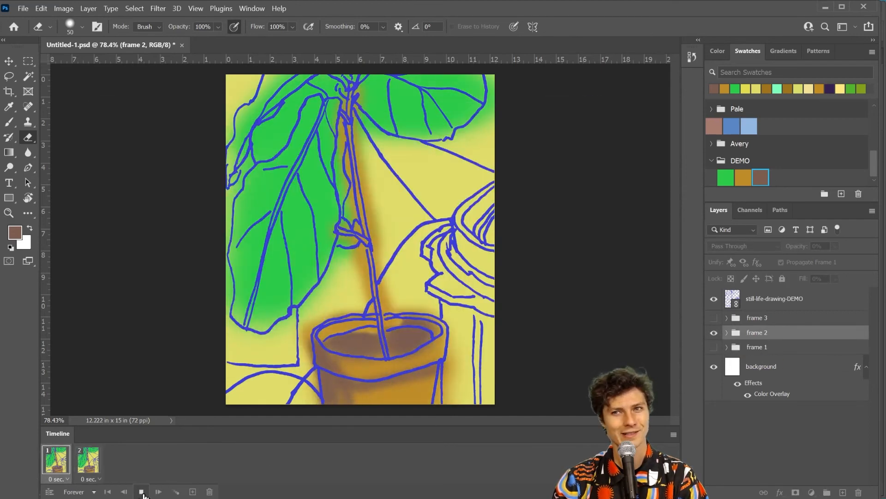
pyautogui.click(142, 492)
# Step: Duplicate the second animation frame as a third one, showing the frame 3 group and hiding frame 2
pyautogui.click(192, 492)
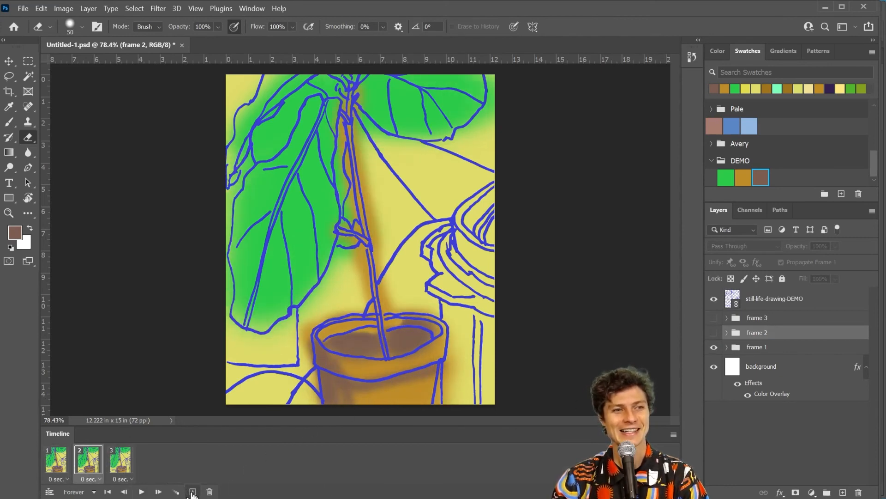
pyautogui.hotkey('ctrl', 'z')
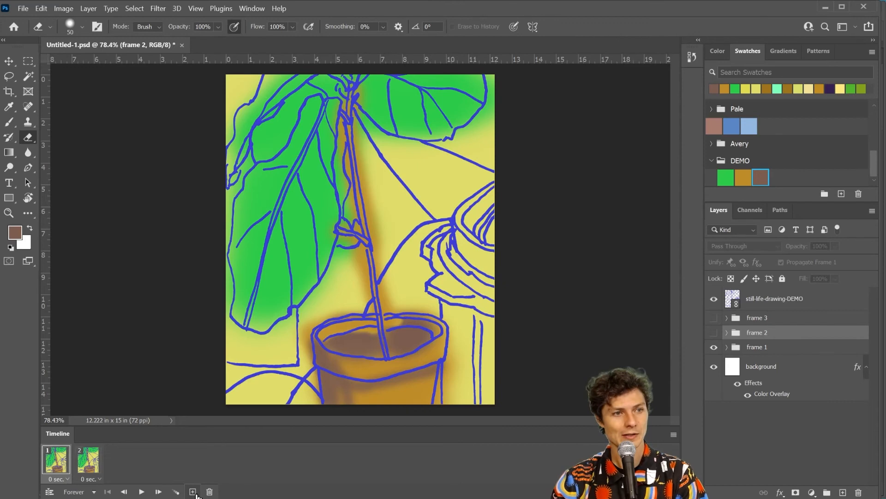
pyautogui.click(89, 460)
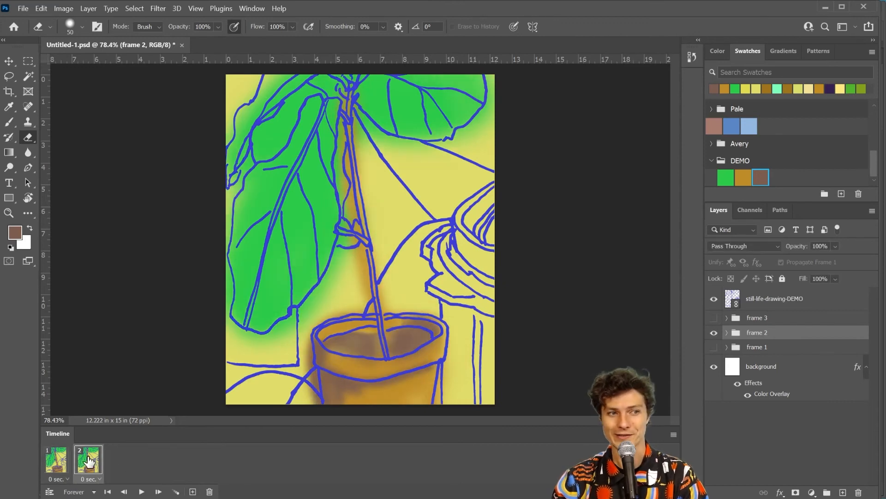
pyautogui.click(193, 492)
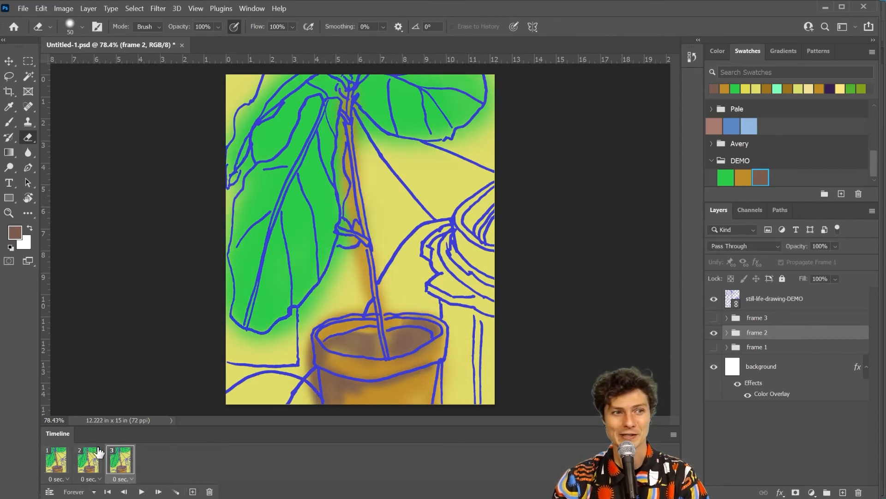
pyautogui.click(714, 333)
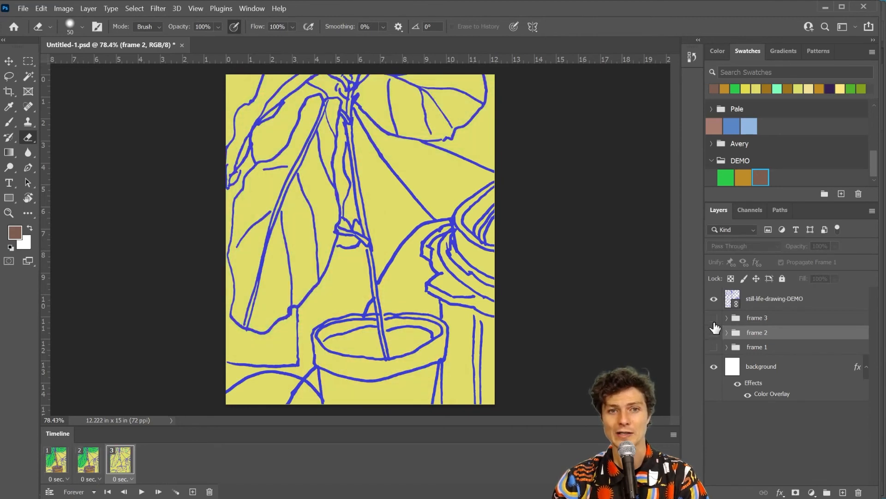
pyautogui.click(714, 318)
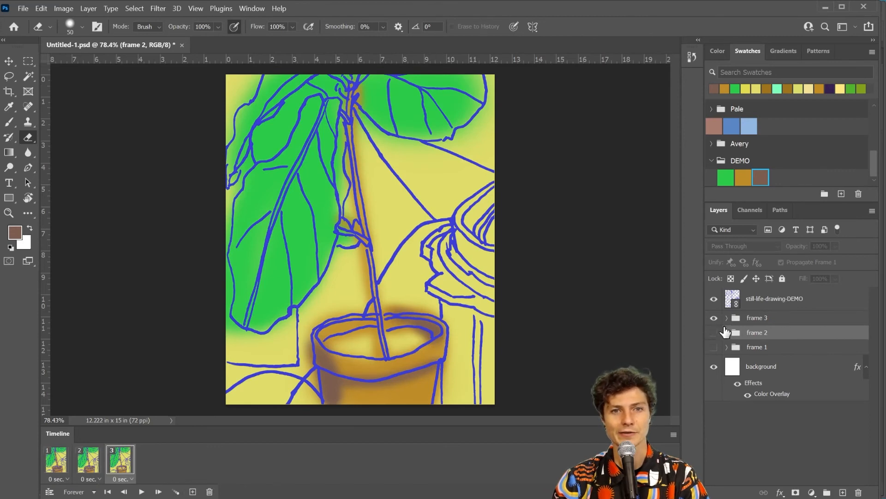
# Step: Paint the missing brown shading inside the pot's opening on the gray.3 layer of the frame 3 group
pyautogui.click(724, 319)
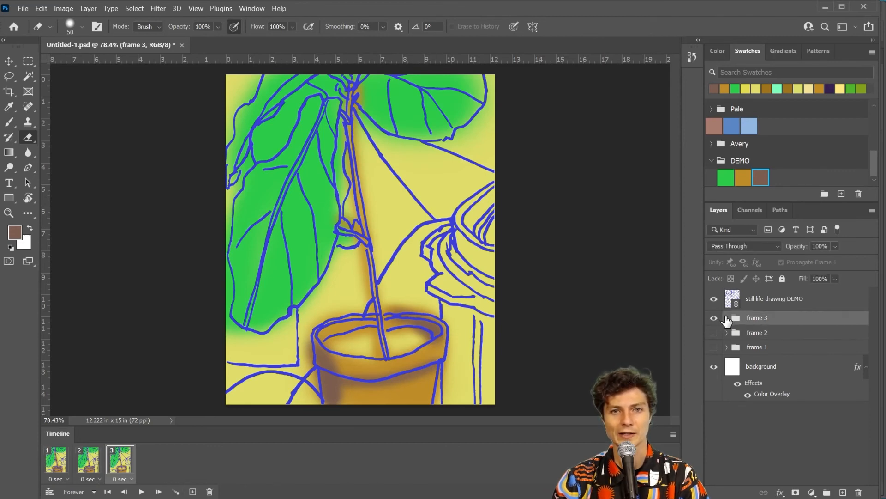
pyautogui.click(727, 318)
pyautogui.click(791, 340)
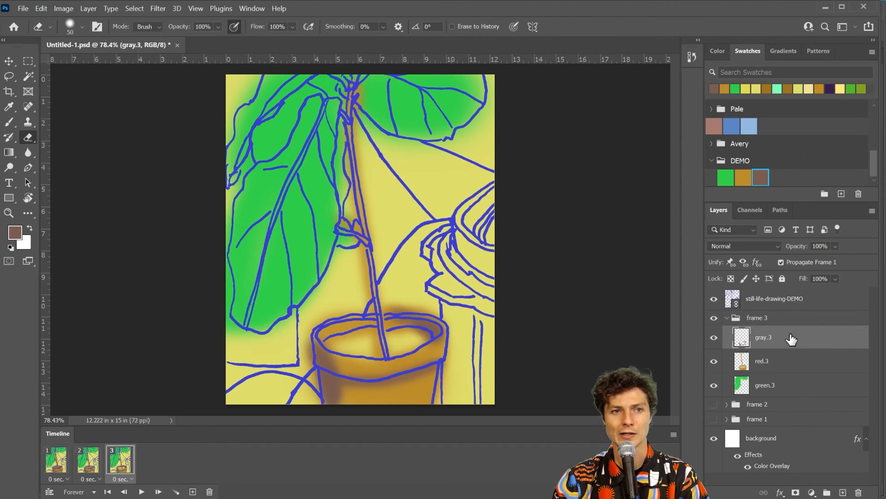
pyautogui.click(714, 339)
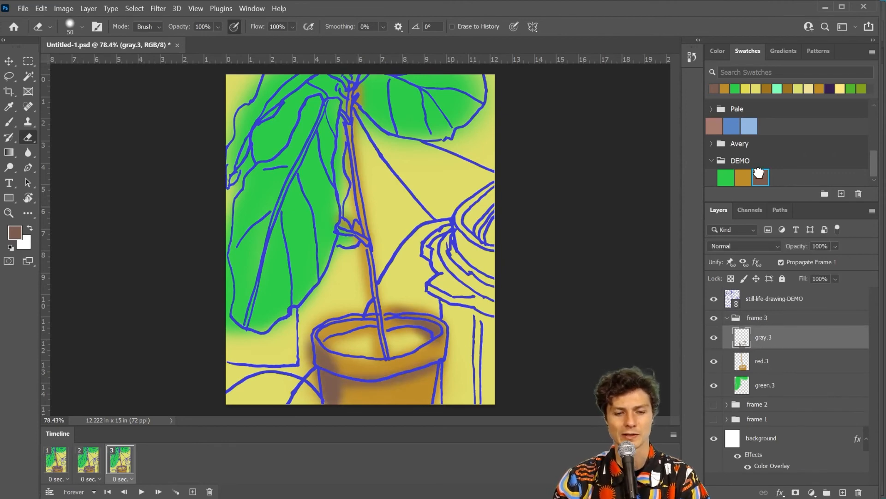
pyautogui.press('b')
pyautogui.moveTo(415, 335)
pyautogui.mouseDown()
pyautogui.moveTo(394, 337)
pyautogui.moveTo(419, 332)
pyautogui.moveTo(396, 346)
pyautogui.moveTo(420, 337)
pyautogui.moveTo(340, 340)
pyautogui.moveTo(374, 346)
pyautogui.moveTo(322, 338)
pyautogui.moveTo(377, 342)
pyautogui.mouseUp()
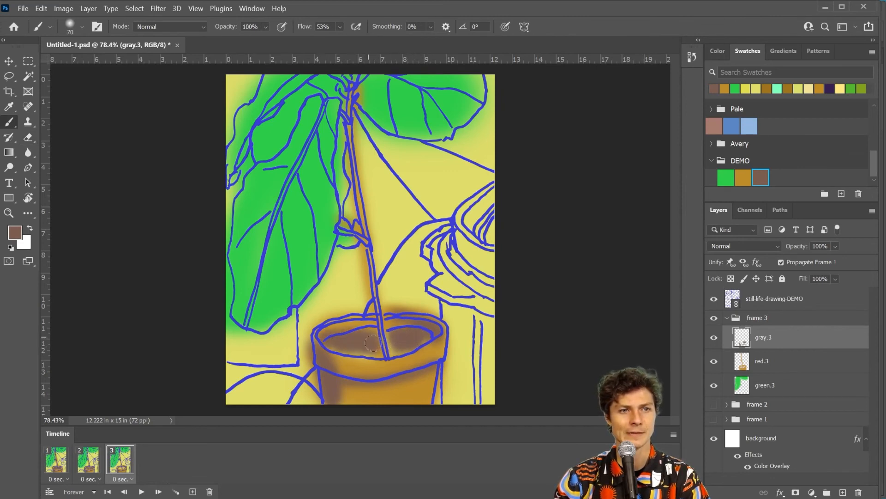
pyautogui.click(727, 318)
# Step: Preview the animation, hide the still-life line drawing, and compare the colors of the three frames one by one and in playback
pyautogui.click(141, 492)
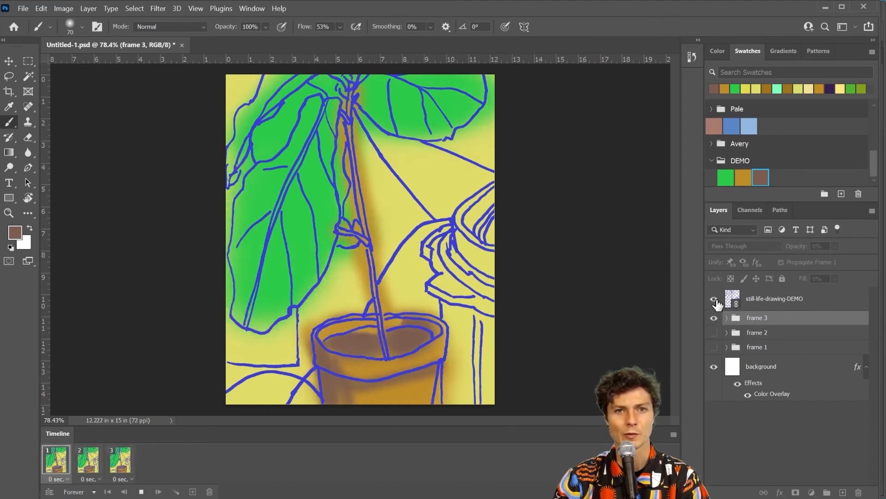
pyautogui.click(141, 491)
pyautogui.click(714, 298)
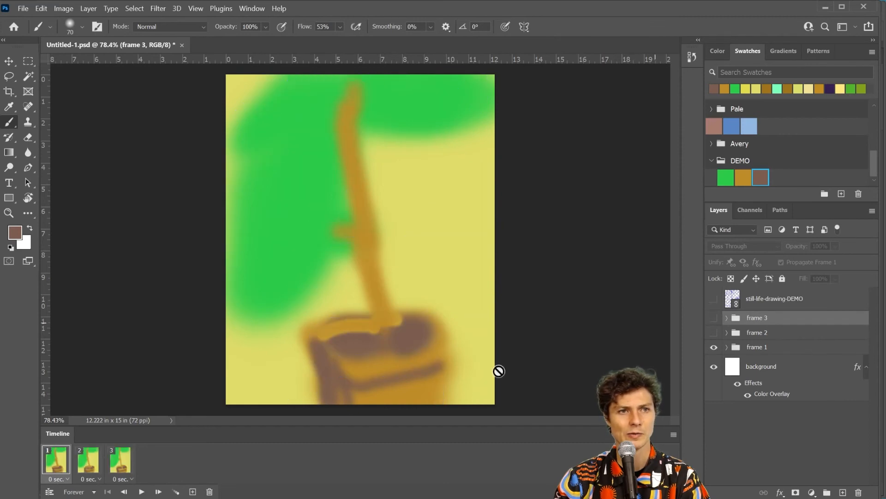
pyautogui.click(88, 459)
pyautogui.click(120, 459)
pyautogui.click(73, 456)
pyautogui.click(88, 458)
pyautogui.click(120, 459)
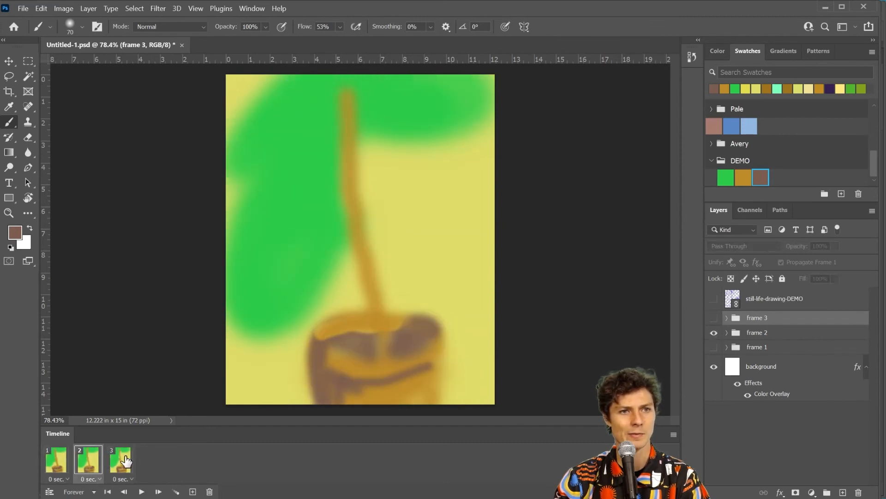
pyautogui.click(141, 492)
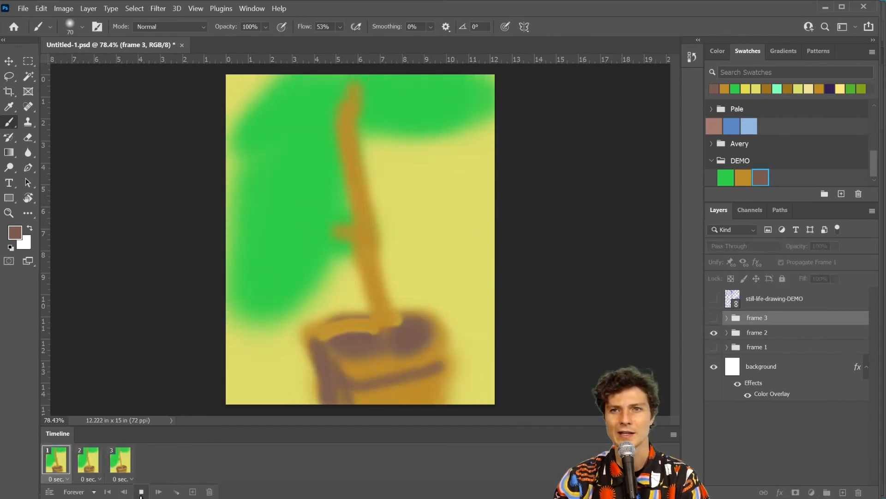
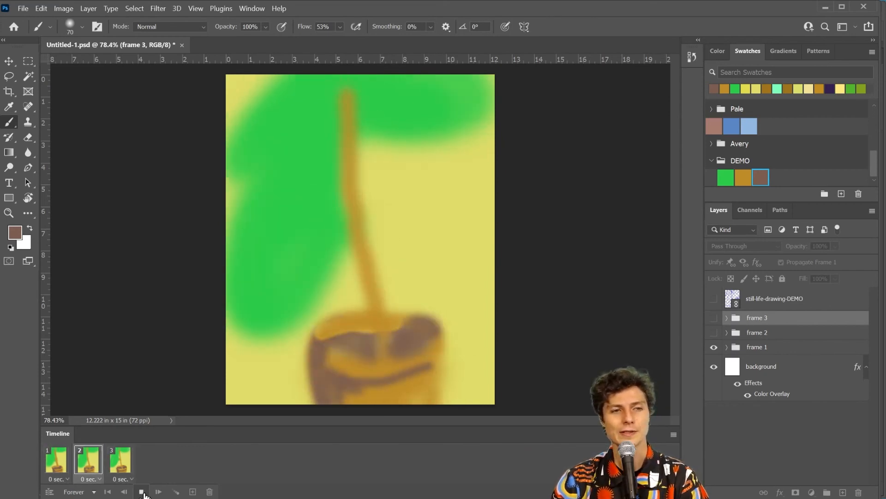
pyautogui.click(141, 492)
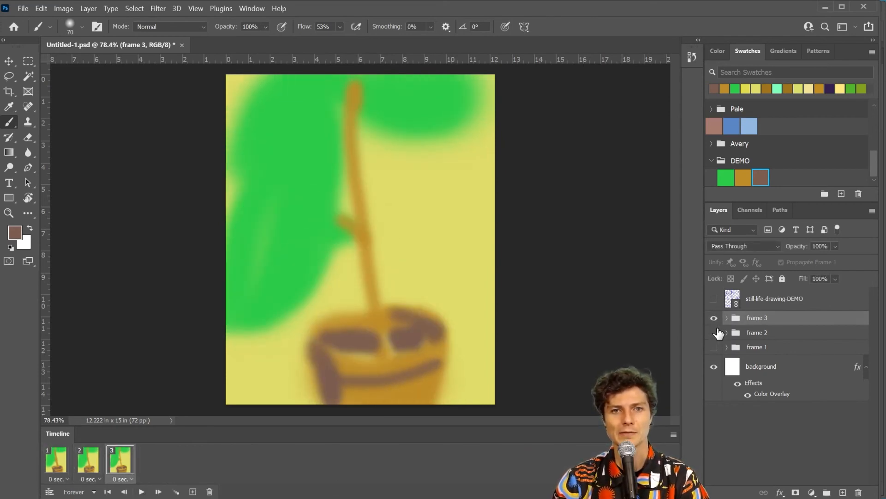
# Step: Replay the animation with the still-life line drawing shown and once more with it hidden
pyautogui.click(714, 298)
pyautogui.click(81, 464)
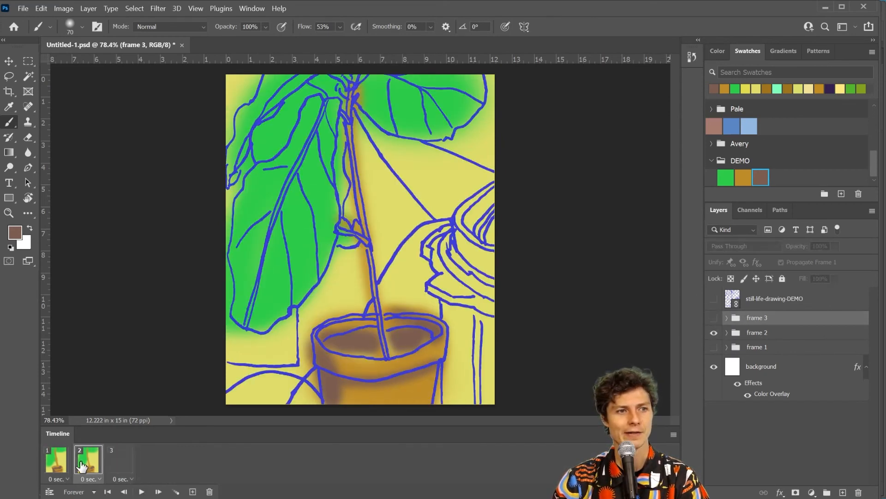
pyautogui.click(142, 491)
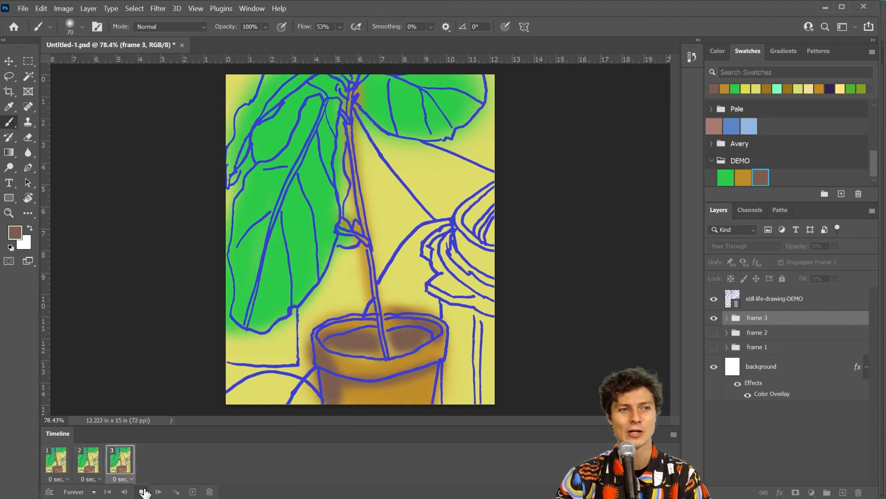
pyautogui.click(141, 491)
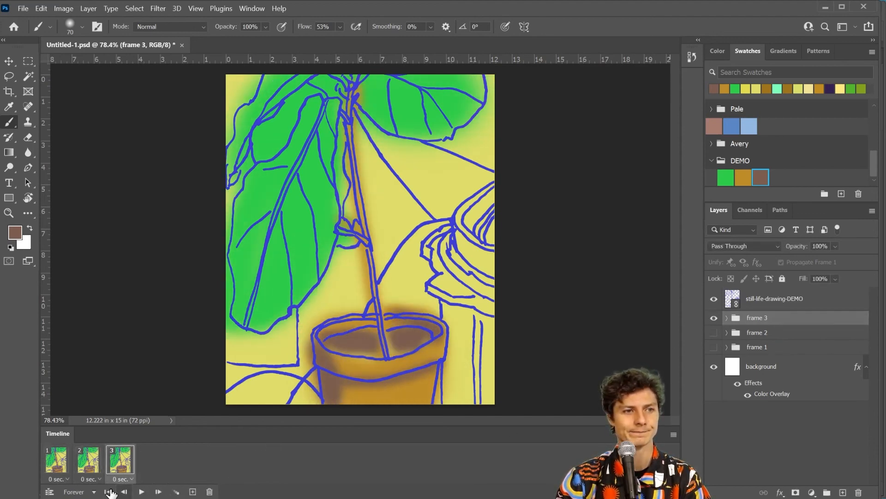
pyautogui.click(713, 299)
pyautogui.click(143, 493)
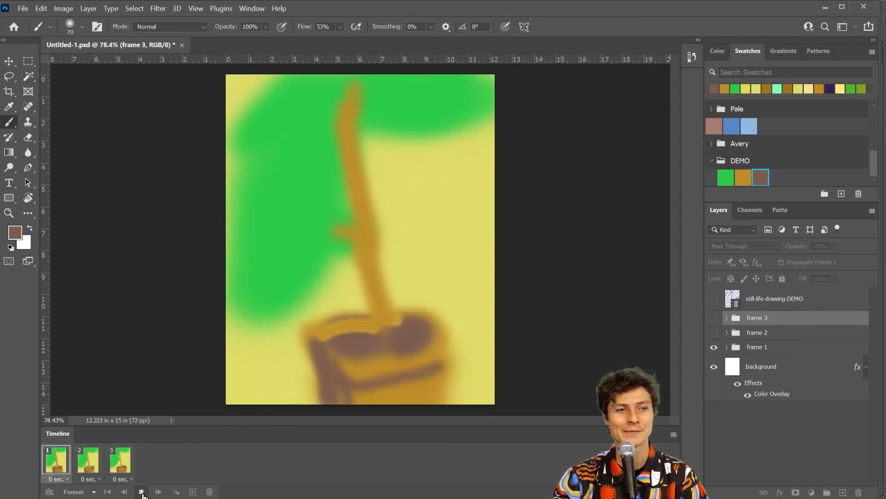
pyautogui.click(141, 492)
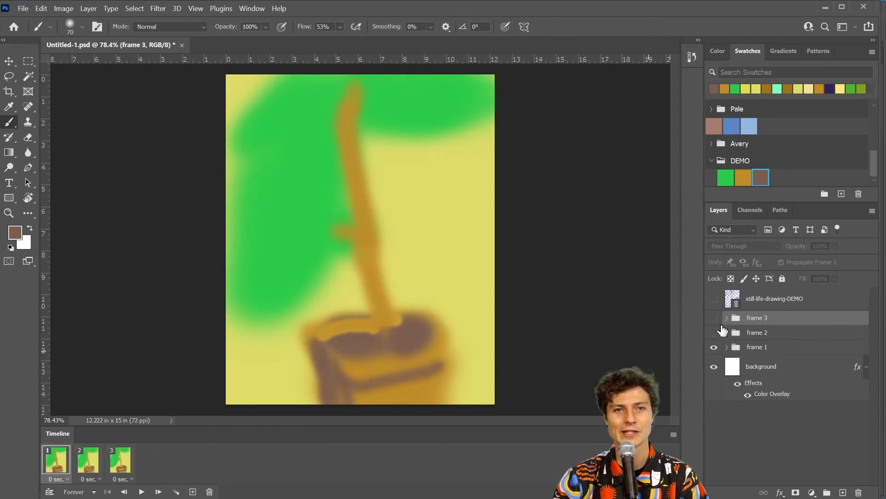
# Step: Show the still-life-drawing-DEMO layer again and open its linked artwork in Illustrator
pyautogui.click(792, 305)
pyautogui.click(714, 299)
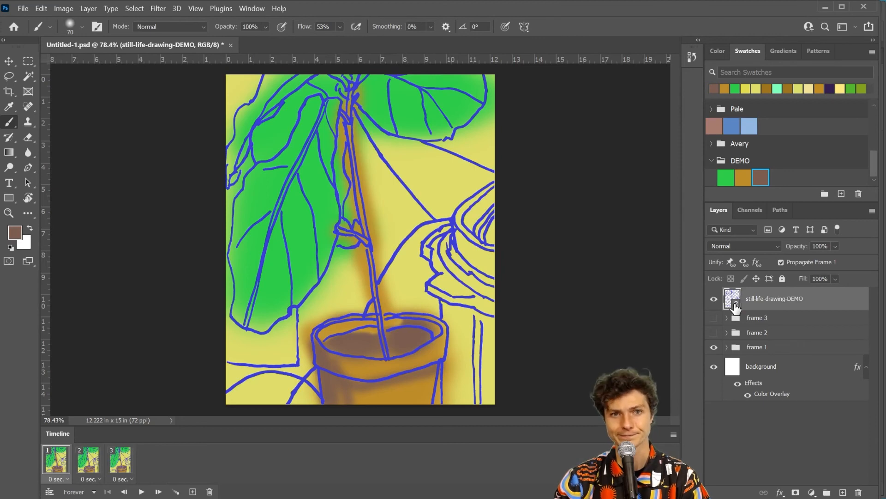
pyautogui.doubleClick(732, 299)
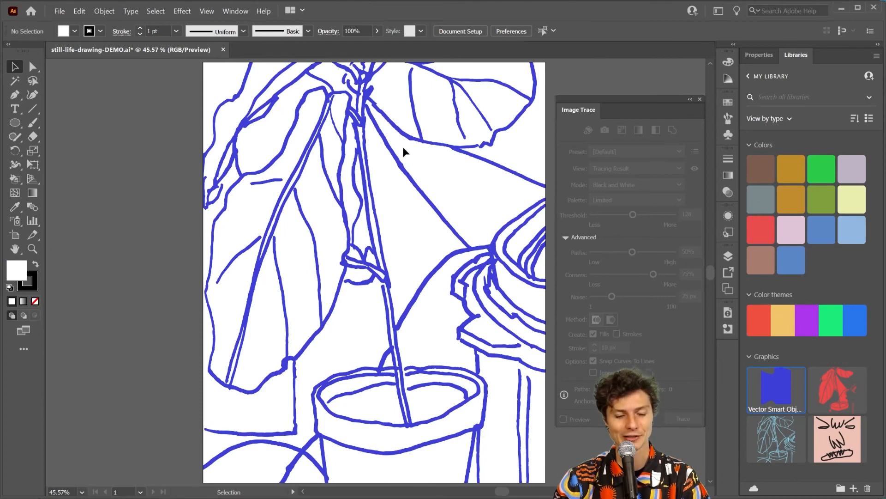
# Step: Select the line drawing group and change its fill color to orange DC9900
pyautogui.click(415, 136)
pyautogui.click(753, 57)
pyautogui.click(749, 184)
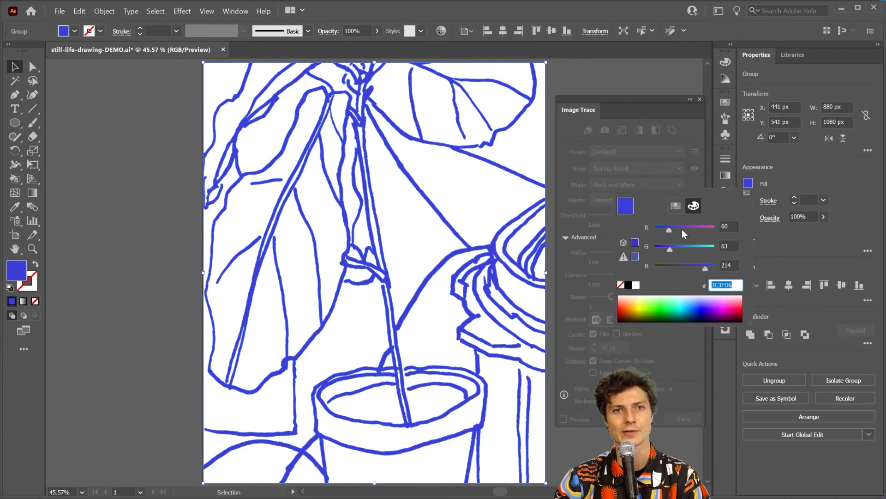
pyautogui.moveTo(649, 303); pyautogui.dragTo(640, 309)
pyautogui.click(687, 247)
pyautogui.click(691, 246)
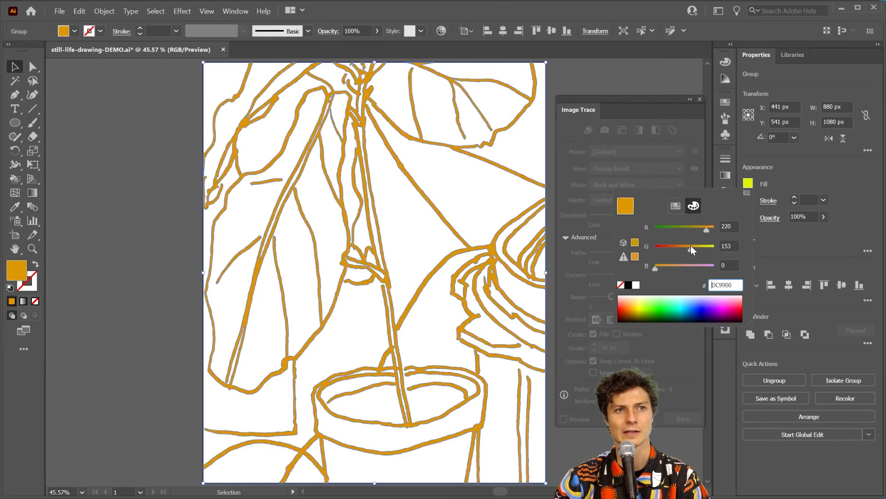
pyautogui.press('Escape')
# Step: Deselect and save the recolored drawing, then switch back to Photoshop and preview the animation with the orange lines
pyautogui.hotkey('ctrl', 'h')
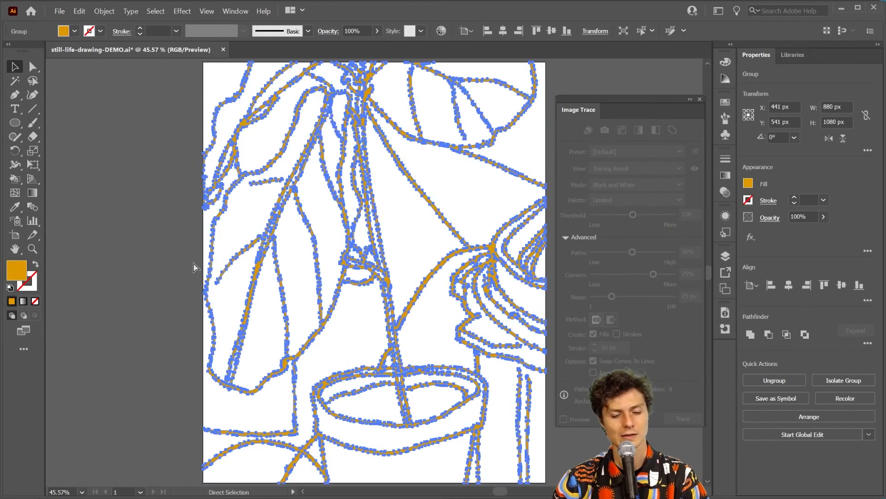
pyautogui.click(141, 250)
pyautogui.hotkey('ctrl', 's')
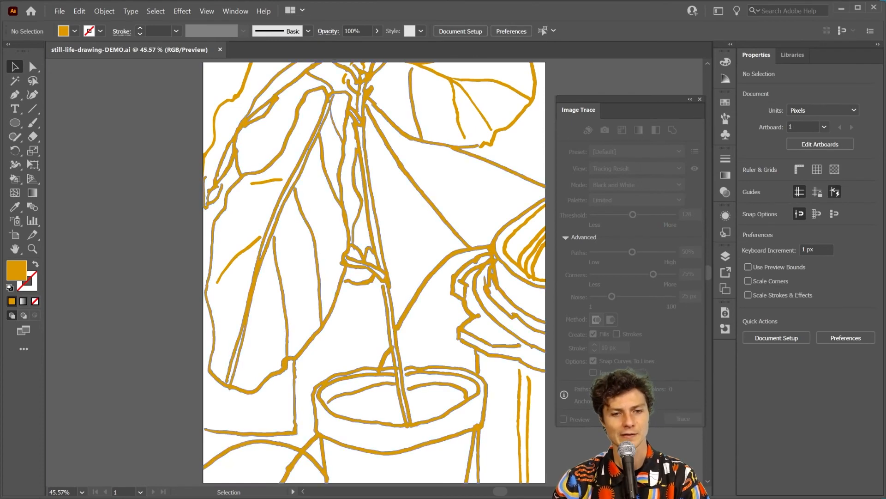
pyautogui.hotkey('alt', 'Tab')
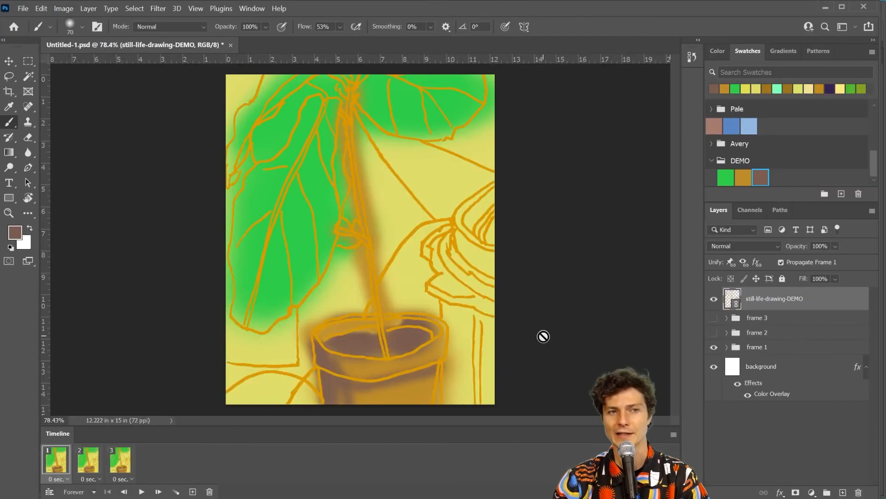
pyautogui.click(141, 491)
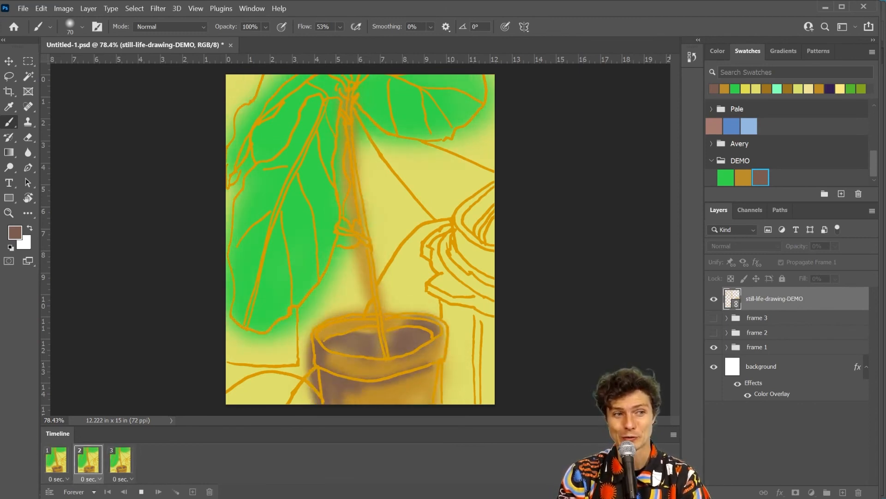
pyautogui.click(141, 492)
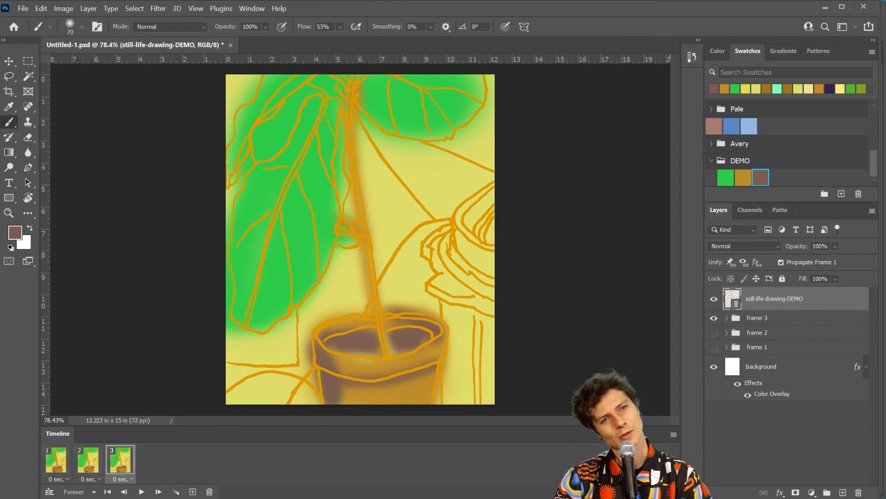
# Step: Change the background layer's color overlay to a dark green and preview the animation
pyautogui.click(142, 492)
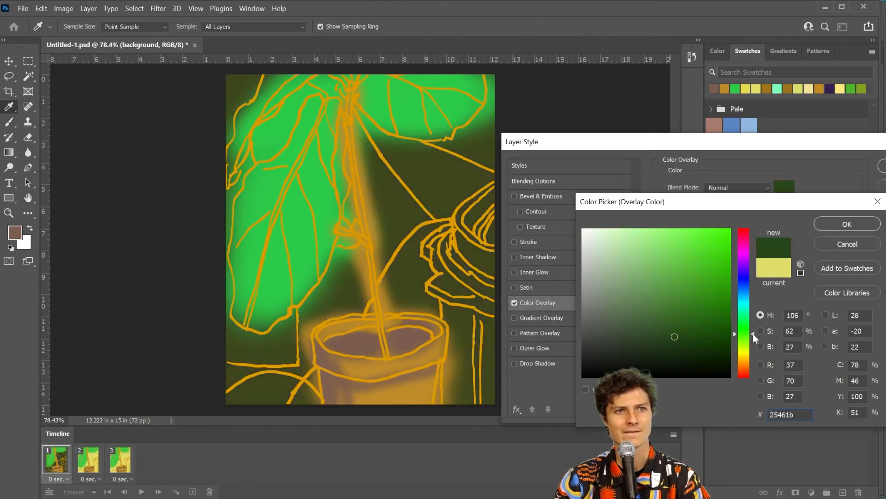
pyautogui.press('Return')
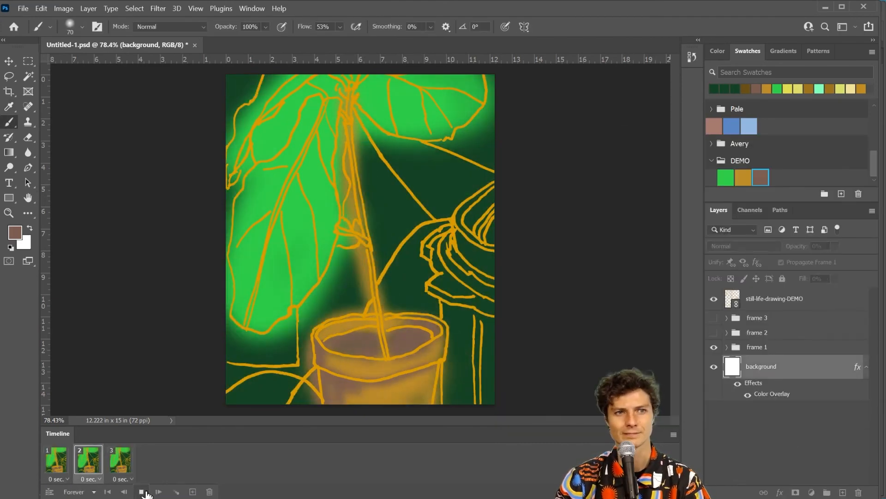
pyautogui.click(144, 492)
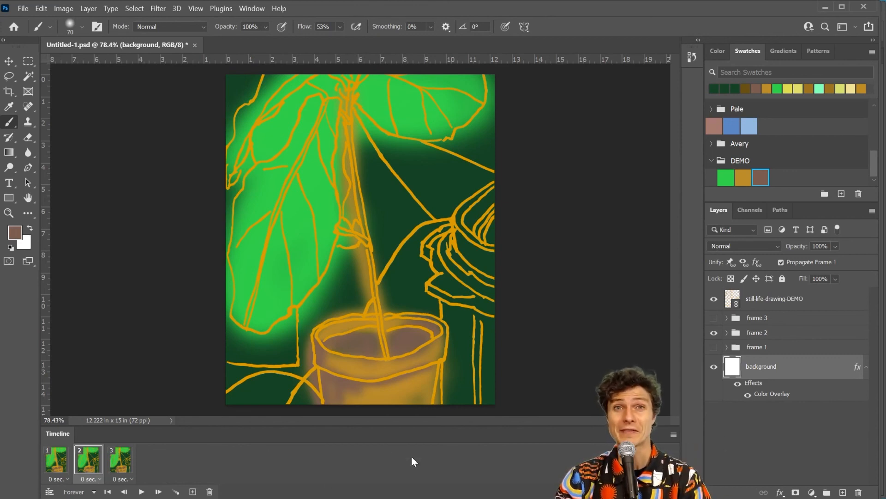
# Step: With the first frame selected, set the background layer's color overlay to the lighter green 2e7247 and preview the animation
pyautogui.click(58, 476)
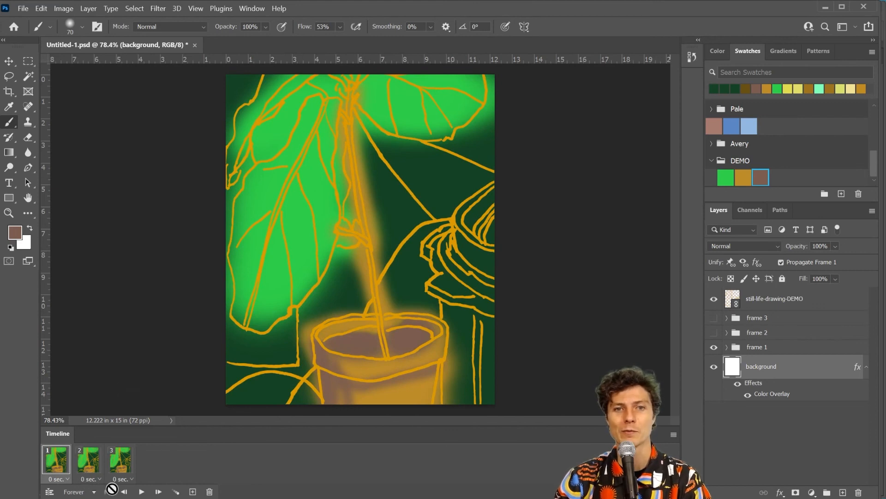
pyautogui.doubleClick(777, 395)
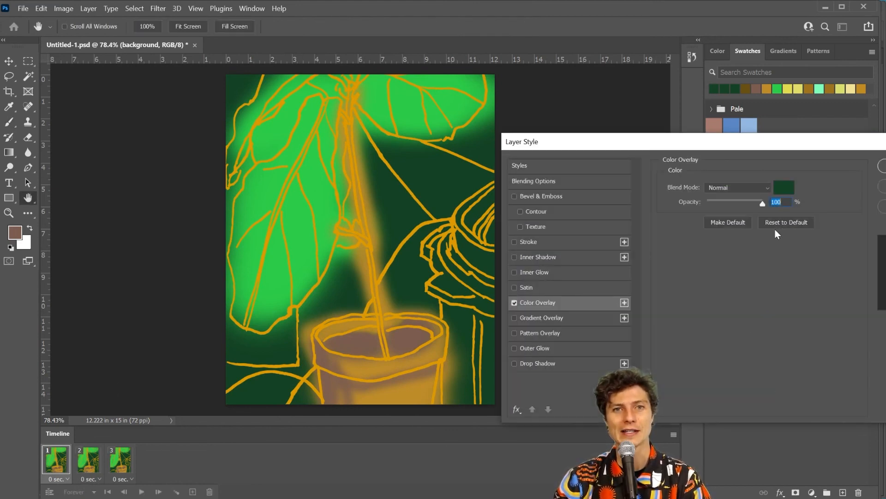
pyautogui.click(783, 187)
pyautogui.click(700, 267)
pyautogui.moveTo(697, 269); pyautogui.dragTo(669, 310)
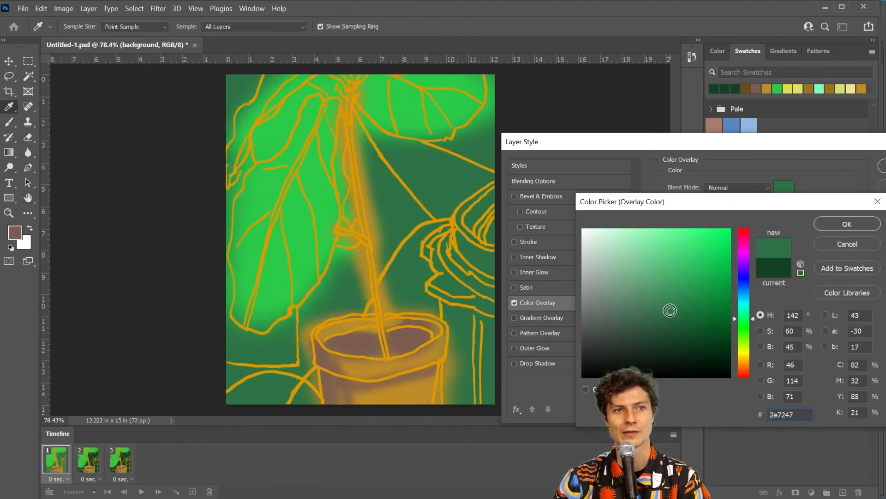
pyautogui.click(847, 224)
pyautogui.press('Return')
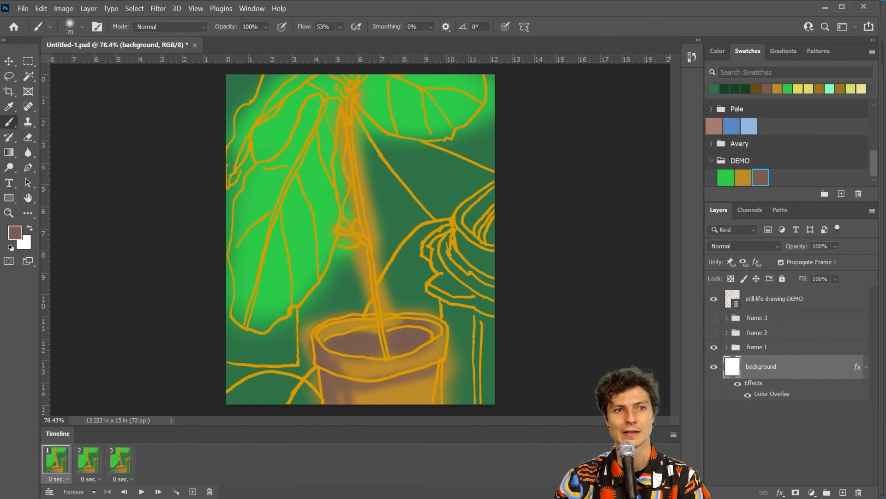
pyautogui.click(140, 491)
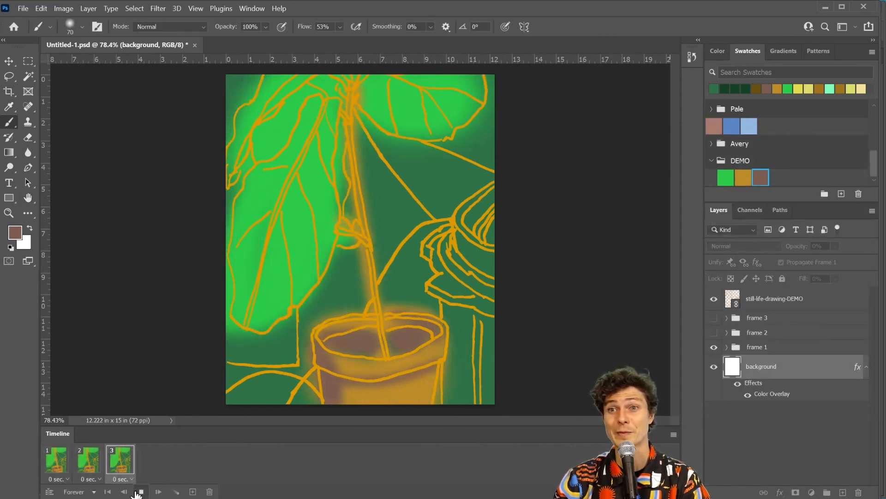
pyautogui.click(140, 492)
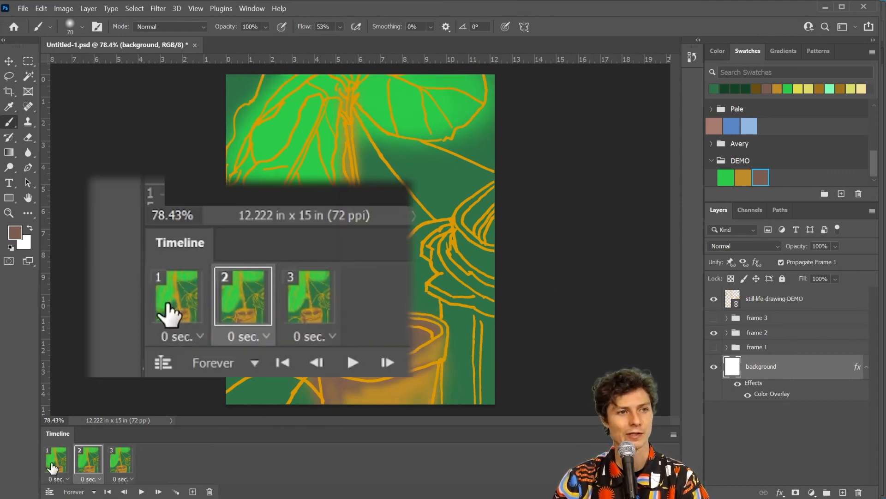
# Step: Set the delay of all three animation frames to 0.1 seconds and preview the animation
pyautogui.click(55, 459)
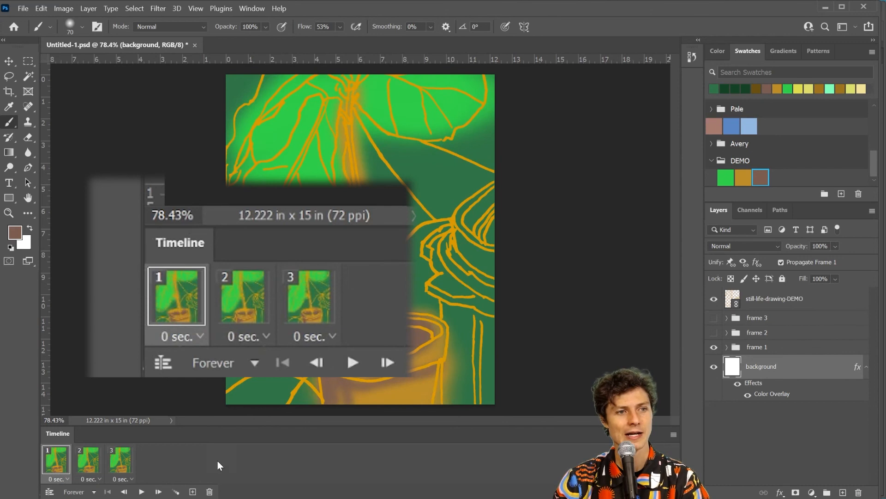
pyautogui.click(132, 479)
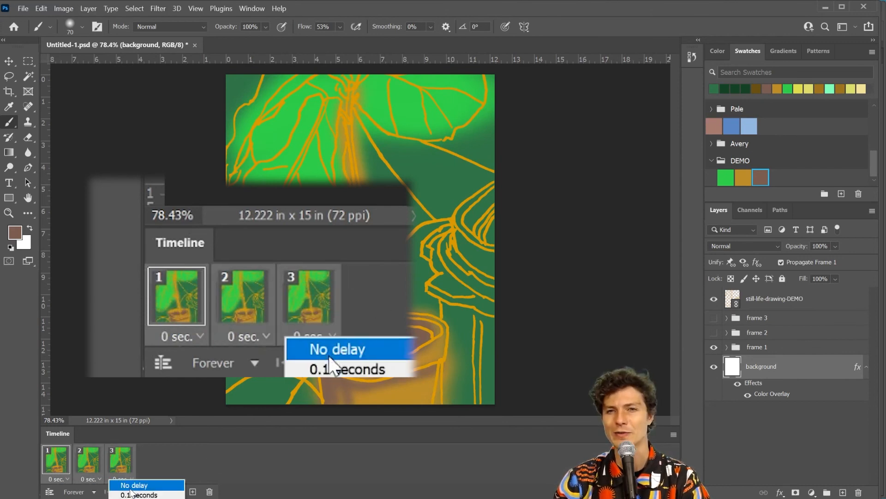
pyautogui.click(135, 494)
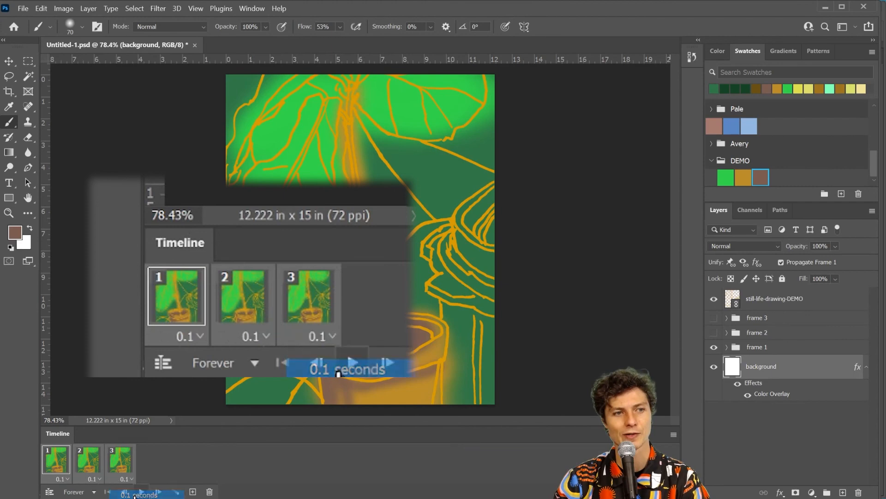
pyautogui.click(141, 492)
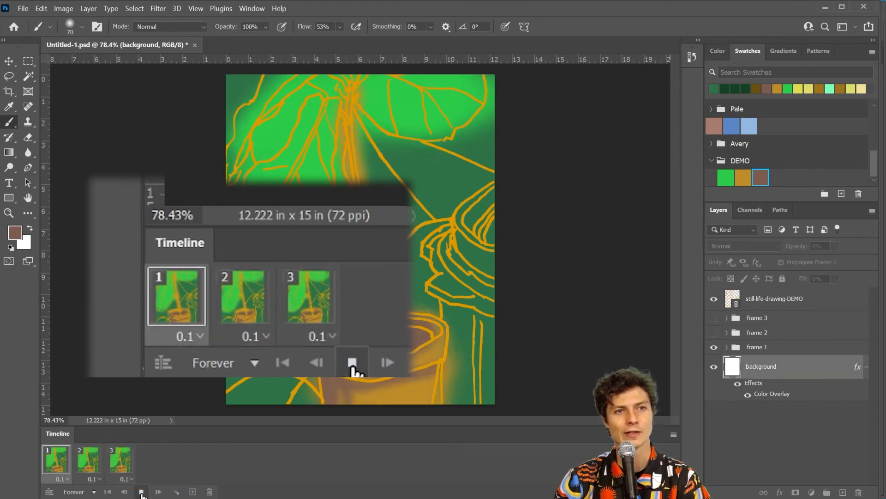
pyautogui.click(142, 492)
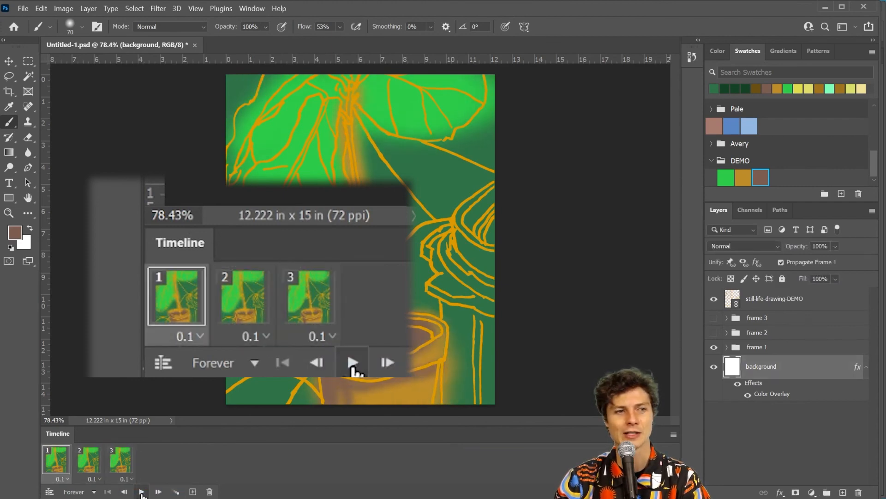
# Step: Look through the frame delay choices without changing them and play the animation again
pyautogui.click(136, 483)
pyautogui.click(132, 478)
pyautogui.press('Escape')
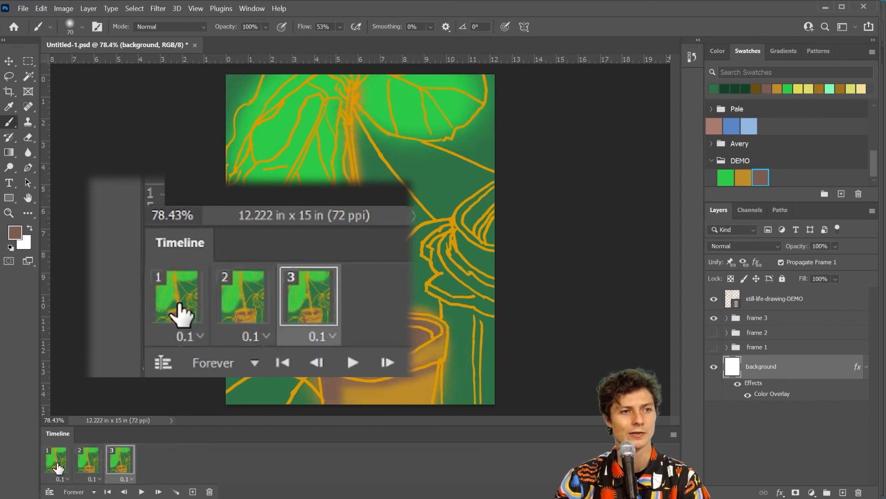
pyautogui.click(123, 478)
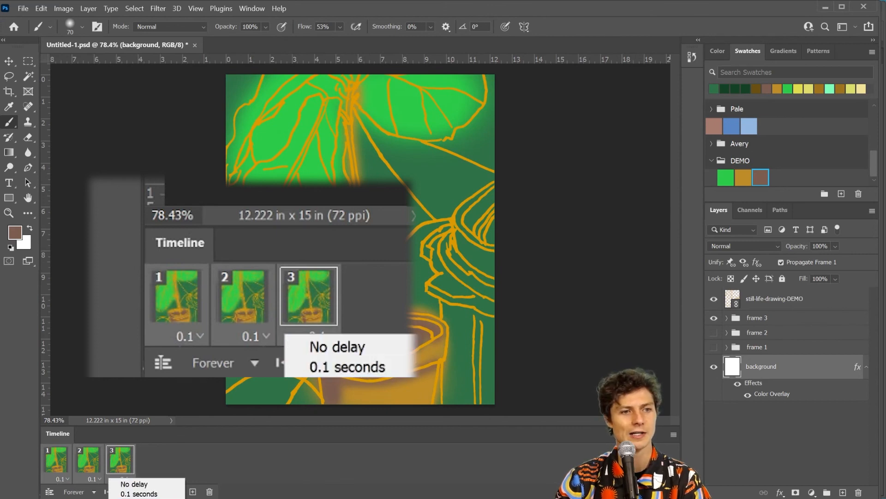
pyautogui.press('Escape')
pyautogui.click(140, 492)
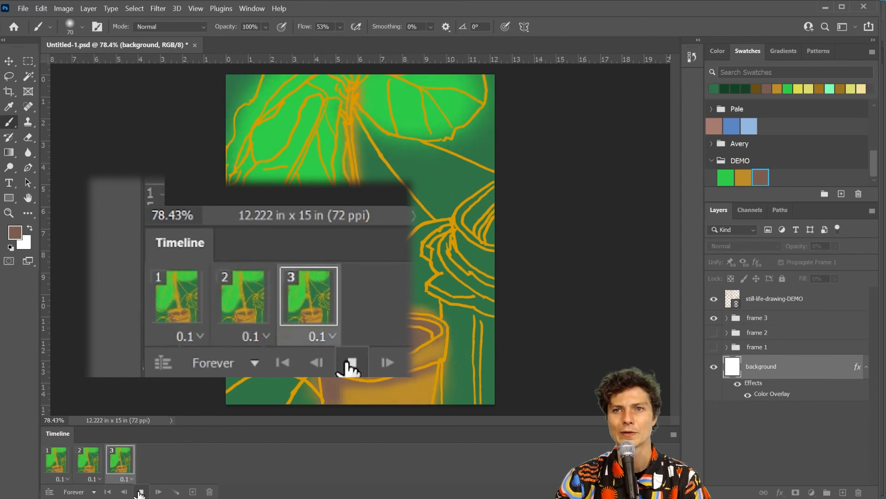
pyautogui.click(140, 491)
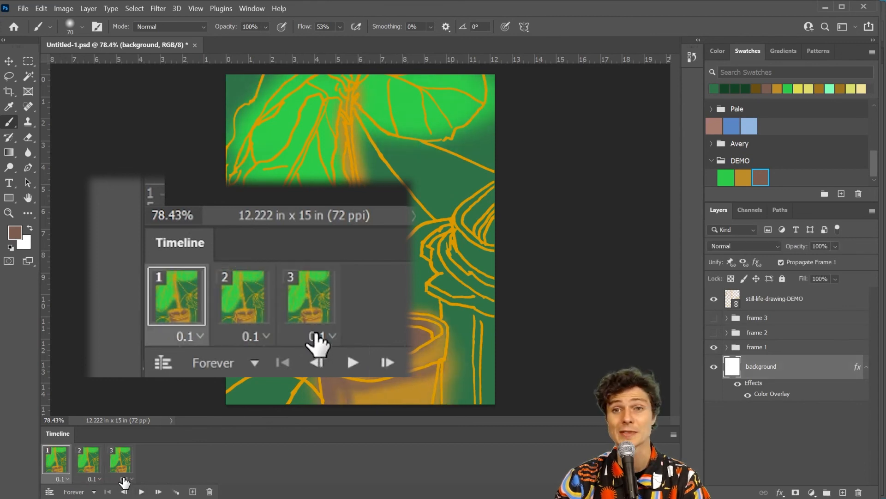
# Step: Set a custom delay of 0.04 seconds for all three frames and preview the faster animation
pyautogui.click(125, 479)
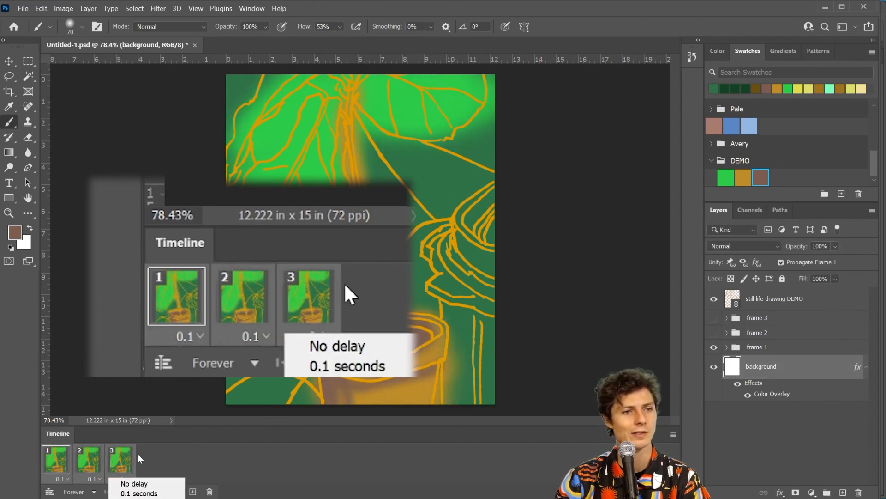
pyautogui.click(135, 496)
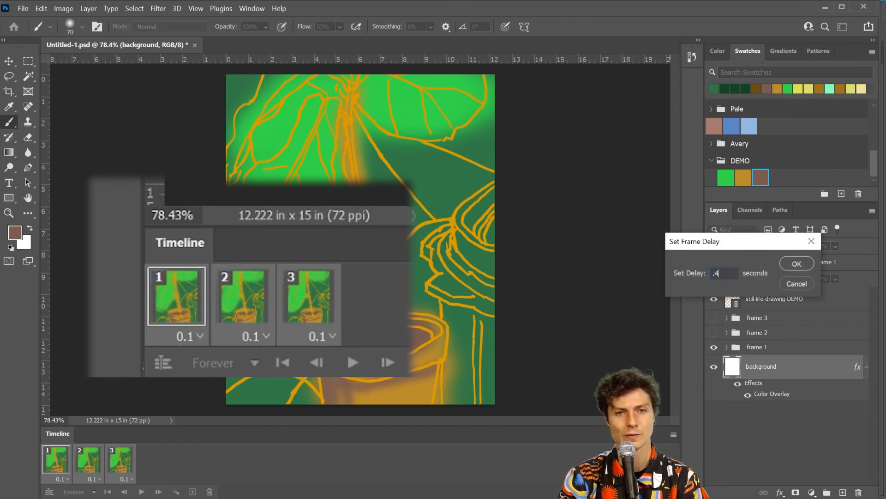
pyautogui.write('.4')
pyautogui.press('BackSpace')
pyautogui.write('0')
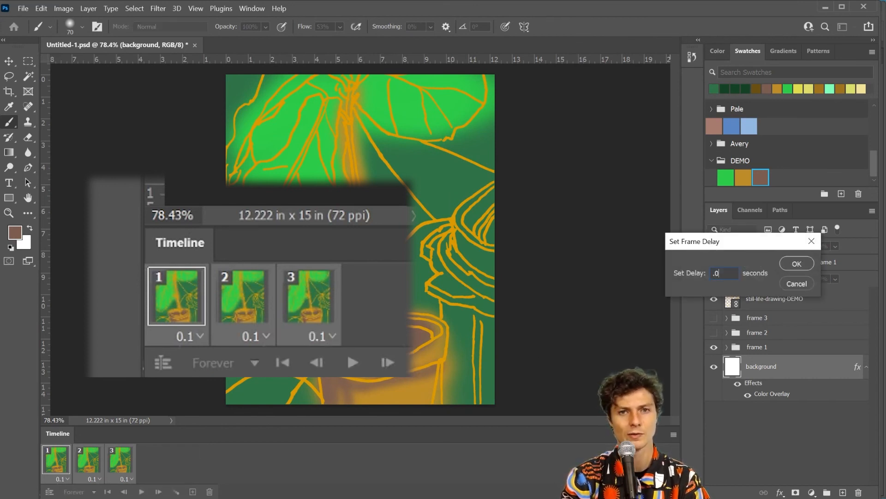
pyautogui.write('4')
pyautogui.press('Return')
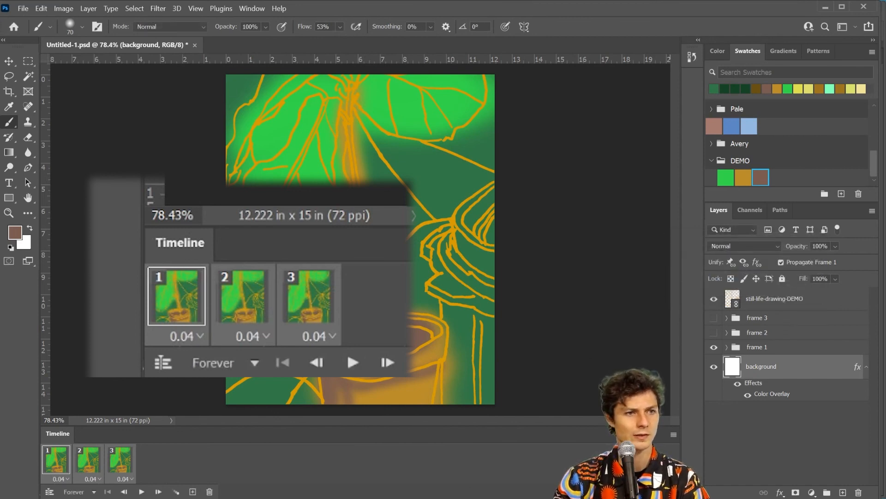
pyautogui.click(142, 491)
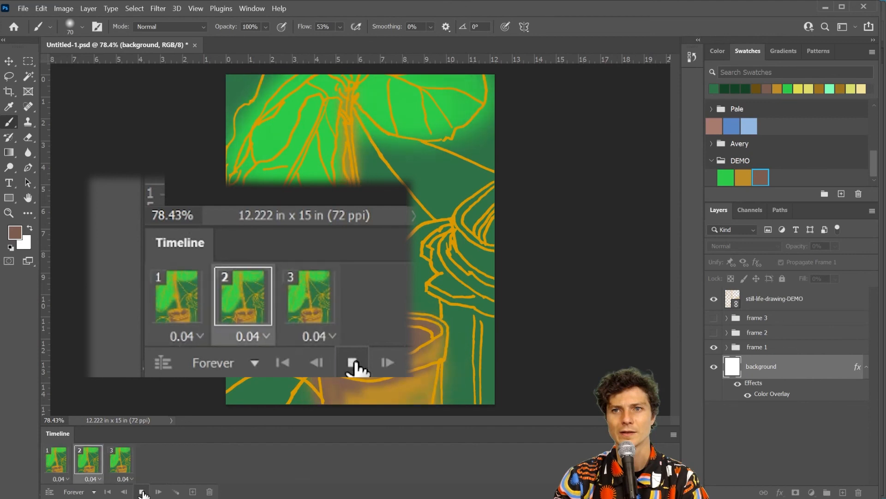
pyautogui.click(142, 491)
# Step: Reselect all three frames, set their delay to 0.1 seconds and preview the animation
pyautogui.click(56, 461)
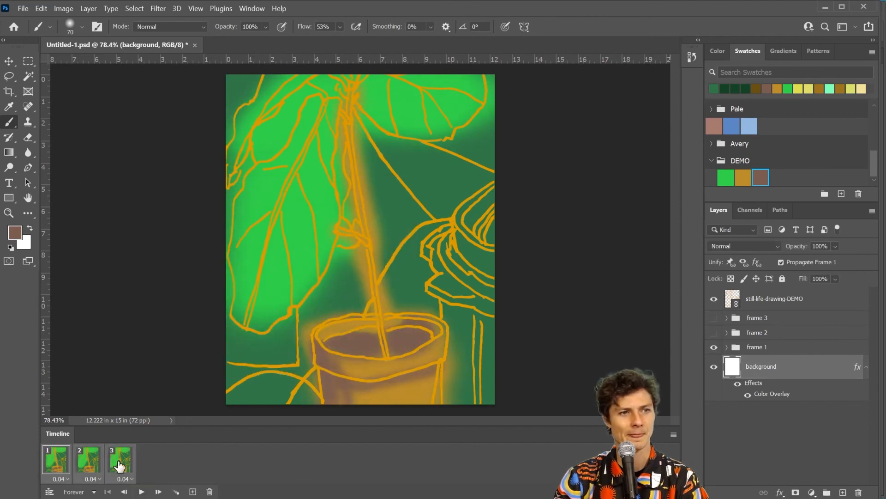
pyautogui.click(135, 478)
pyautogui.keyDown('shift'); pyautogui.click(64, 474); pyautogui.keyUp('shift')
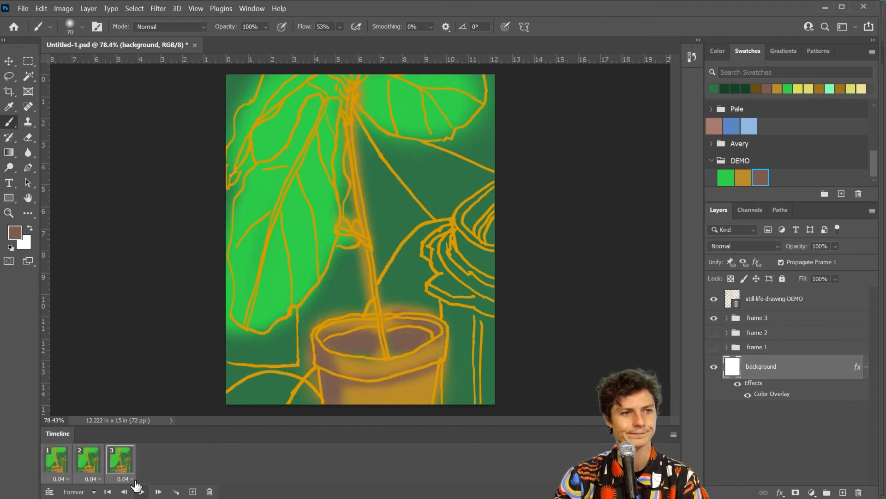
pyautogui.click(126, 478)
pyautogui.click(140, 489)
pyautogui.click(140, 491)
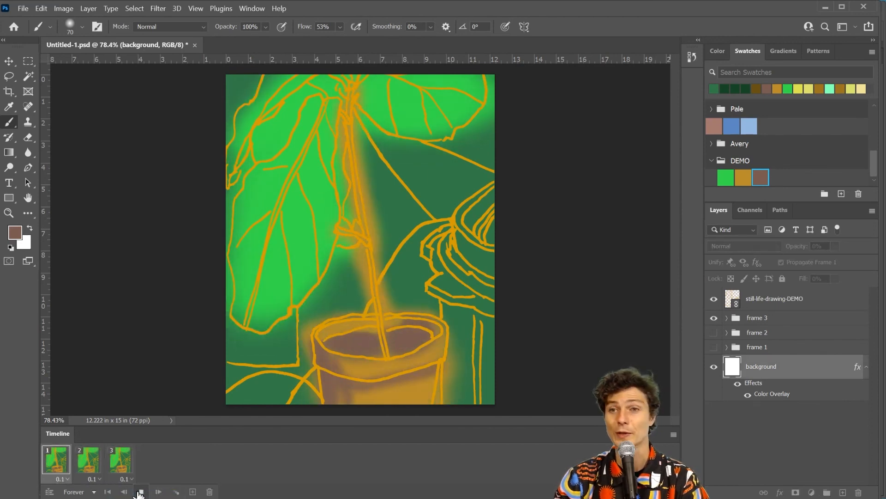
pyautogui.click(141, 491)
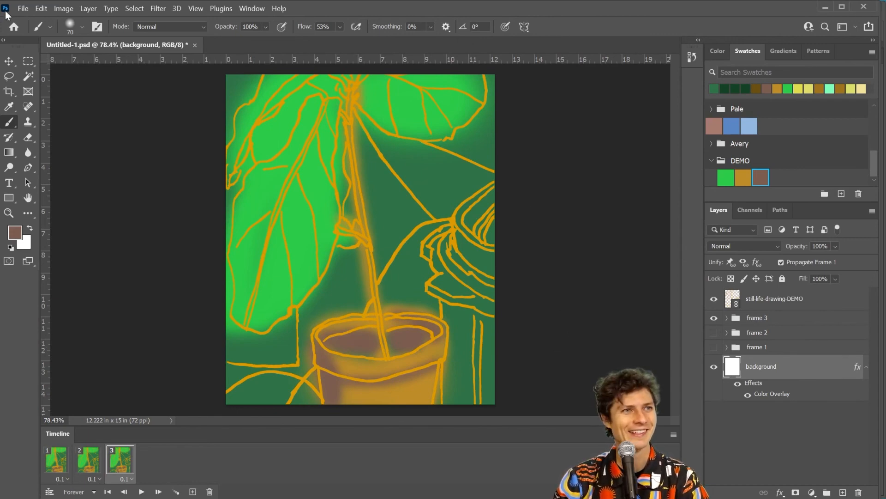
# Step: Start a Save for Web (Legacy) export as GIF, view the preview at 50%, and set Lossy to 0
pyautogui.click(21, 9)
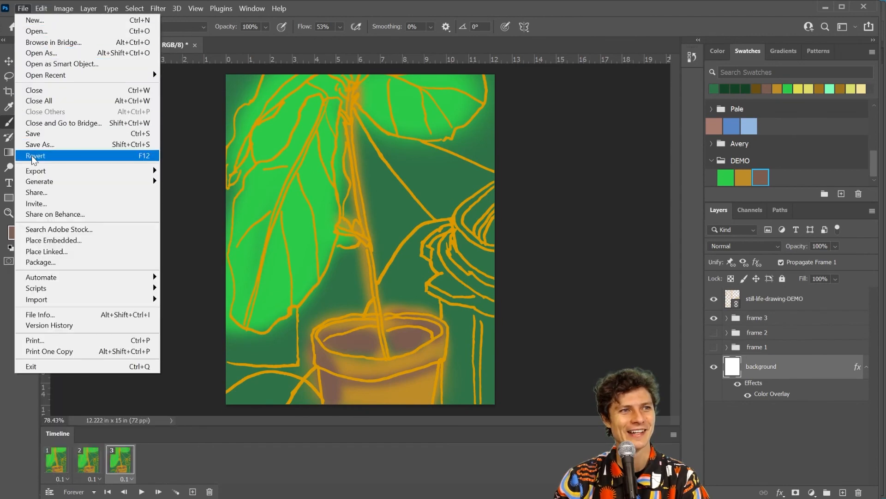
pyautogui.moveTo(41, 170)
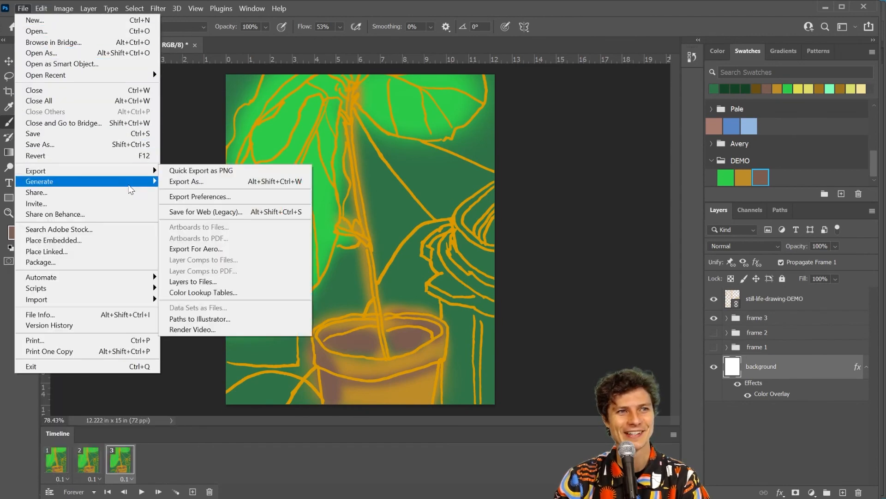
pyautogui.click(193, 211)
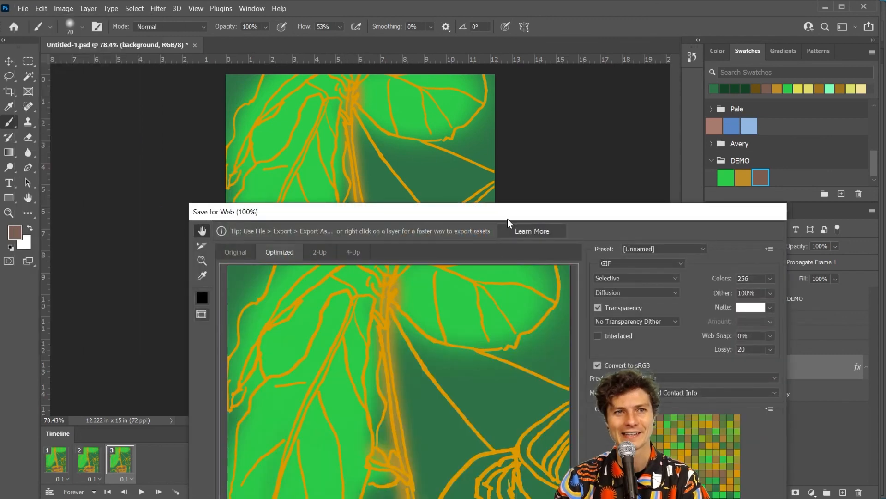
pyautogui.moveTo(508, 218); pyautogui.dragTo(471, 28)
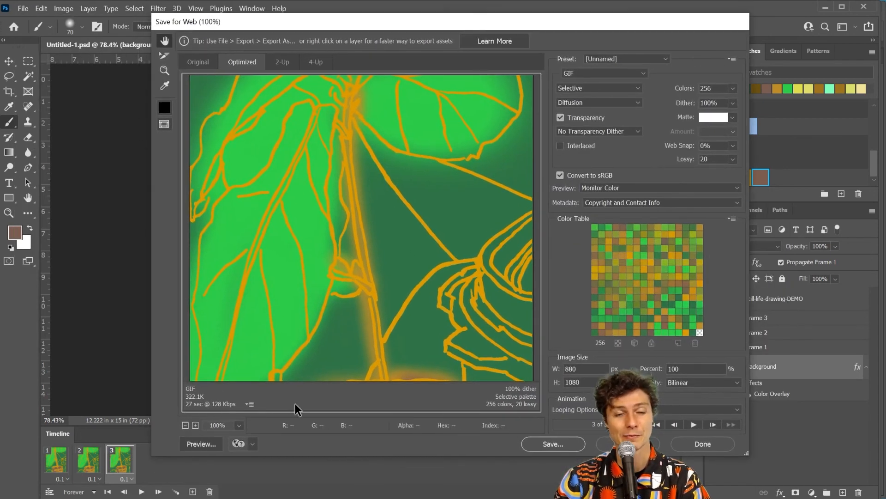
pyautogui.click(185, 425)
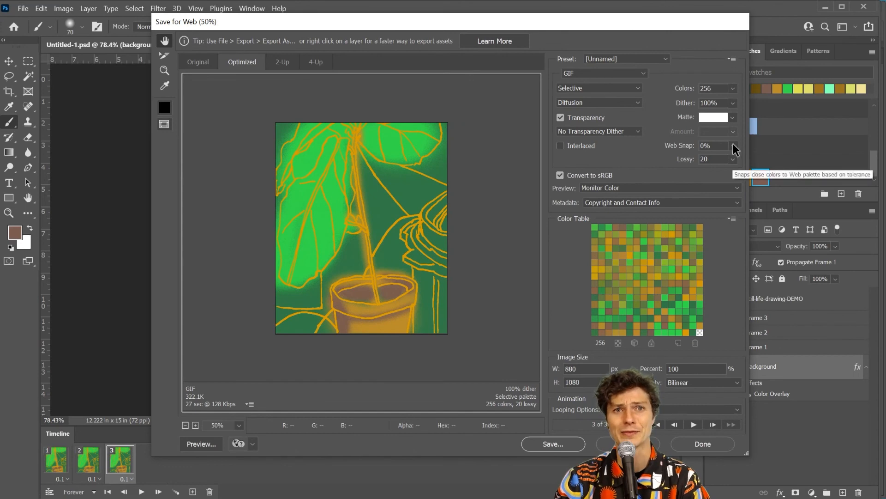
pyautogui.click(734, 160)
pyautogui.moveTo(687, 174); pyautogui.dragTo(631, 172)
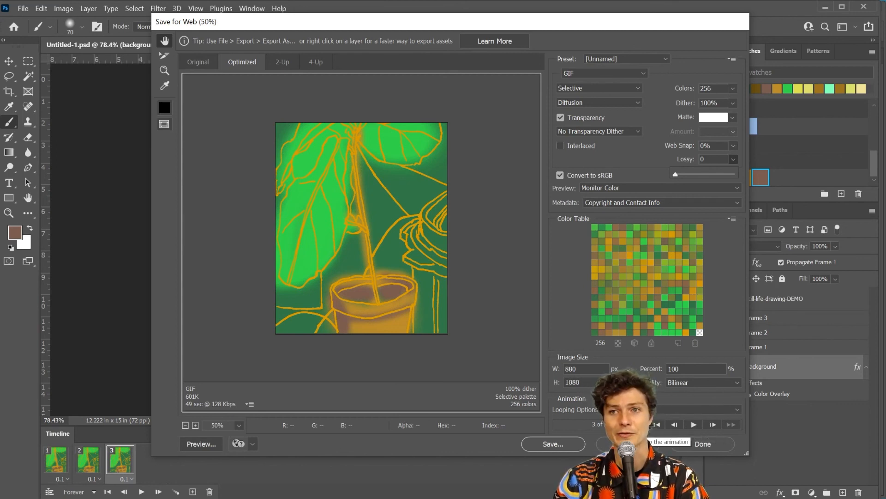
# Step: Save the optimized GIF under the name DEMO, browsing from This PC to the destination folder
pyautogui.moveTo(549, 21); pyautogui.dragTo(415, 16)
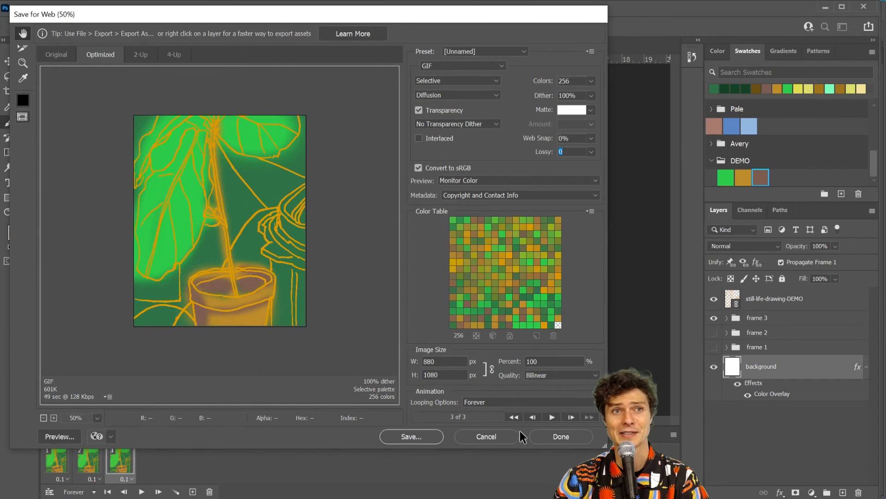
pyautogui.click(405, 436)
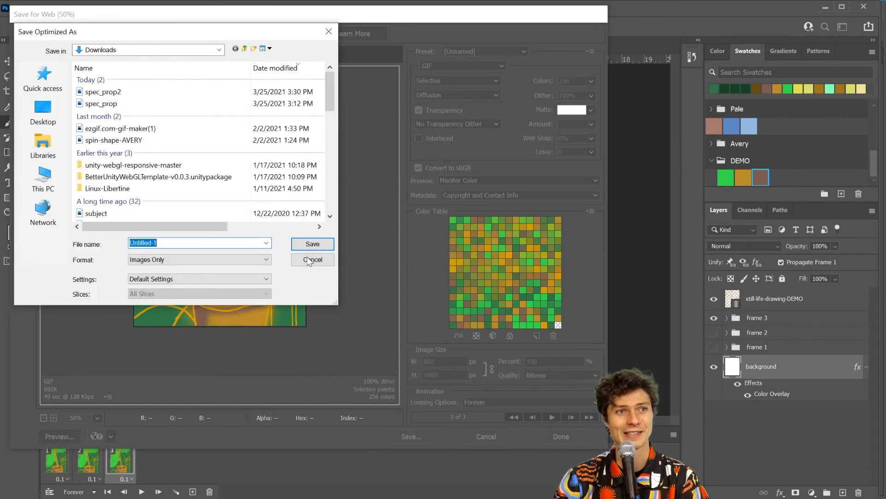
pyautogui.write('DEMO')
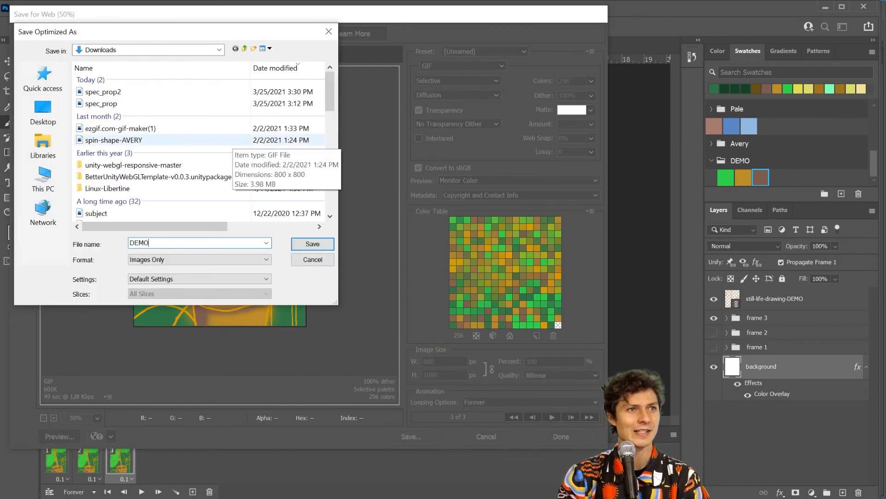
pyautogui.click(43, 181)
pyautogui.doubleClick(124, 198)
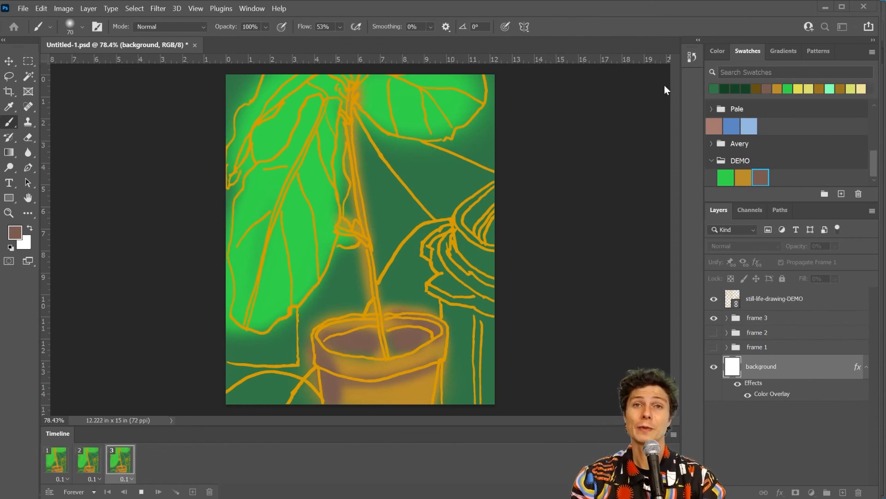
# Step: Save the document and also save it on the computer as the Photoshop file DEMO.Sp2021 with Maximize Compatibility on
pyautogui.click(30, 9)
pyautogui.click(33, 135)
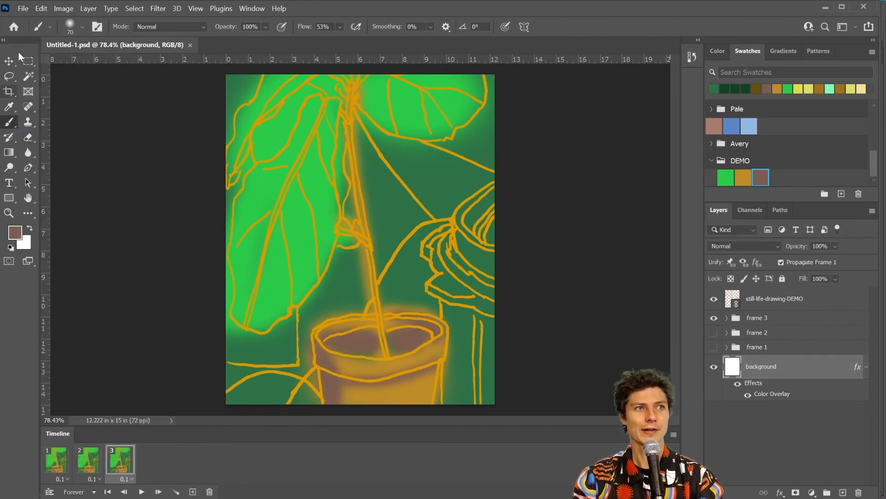
pyautogui.click(27, 8)
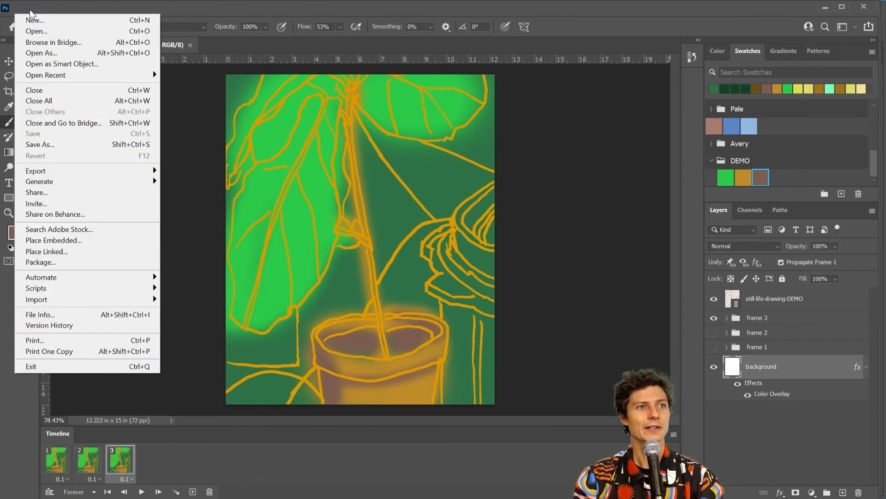
pyautogui.click(55, 144)
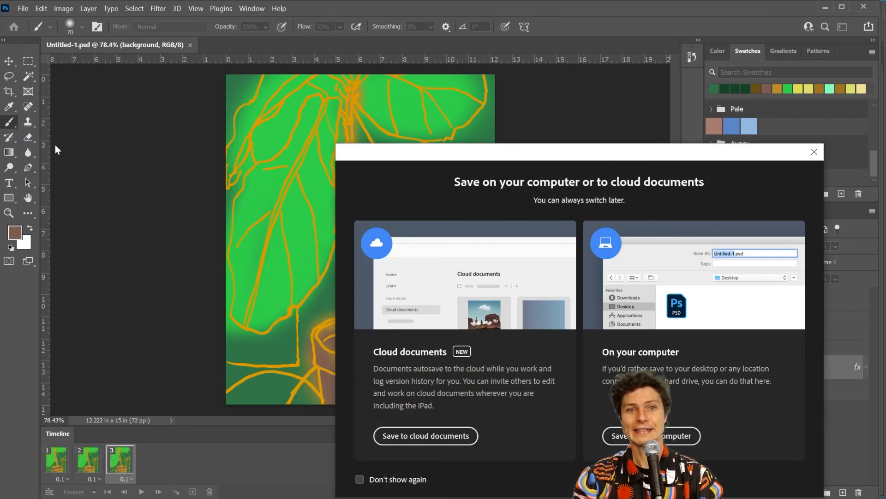
pyautogui.click(655, 435)
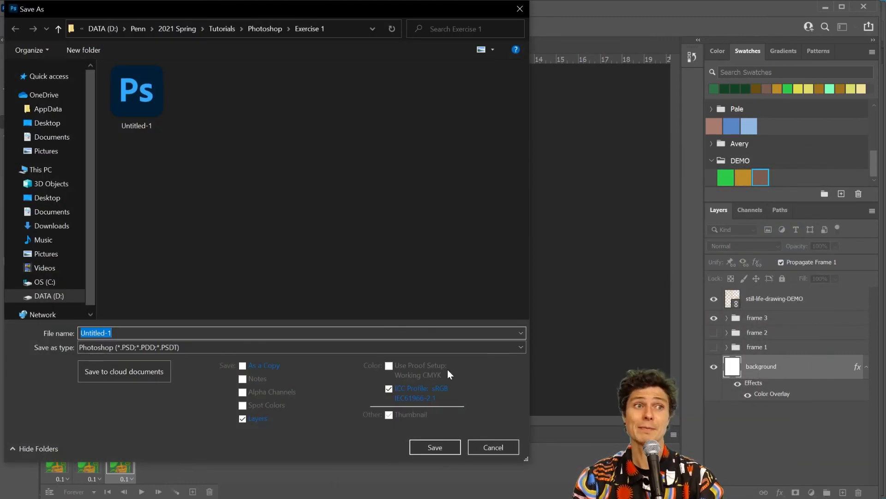
pyautogui.write('DEMO')
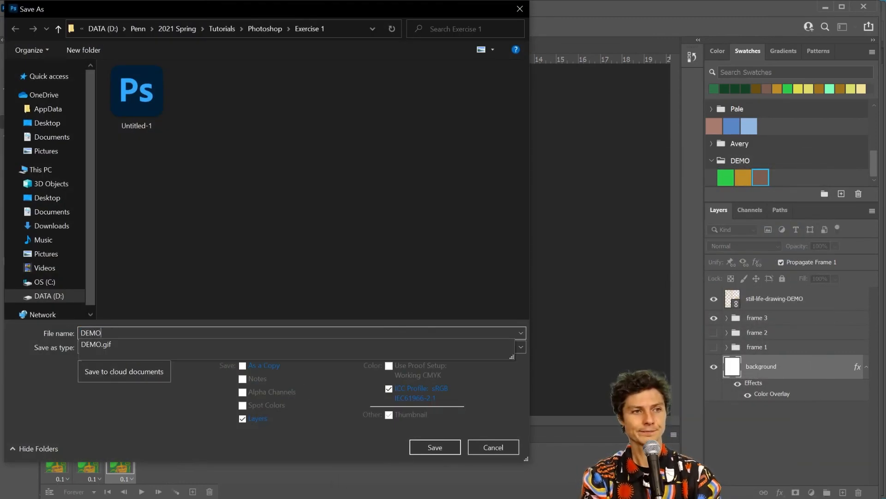
pyautogui.write('.Sp2021')
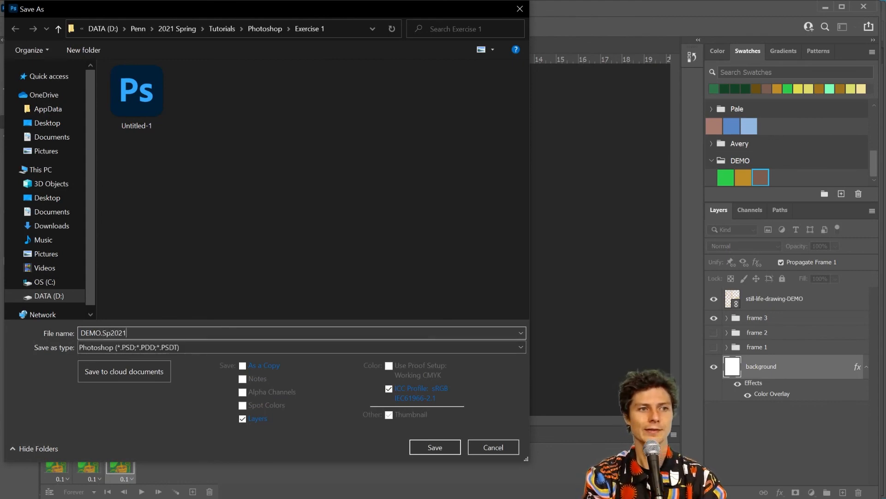
pyautogui.press('Return')
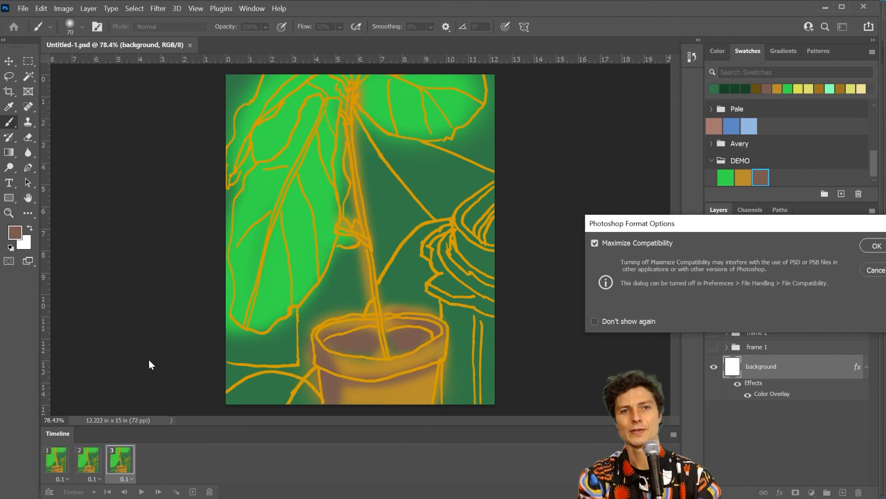
pyautogui.moveTo(745, 222); pyautogui.dragTo(563, 216)
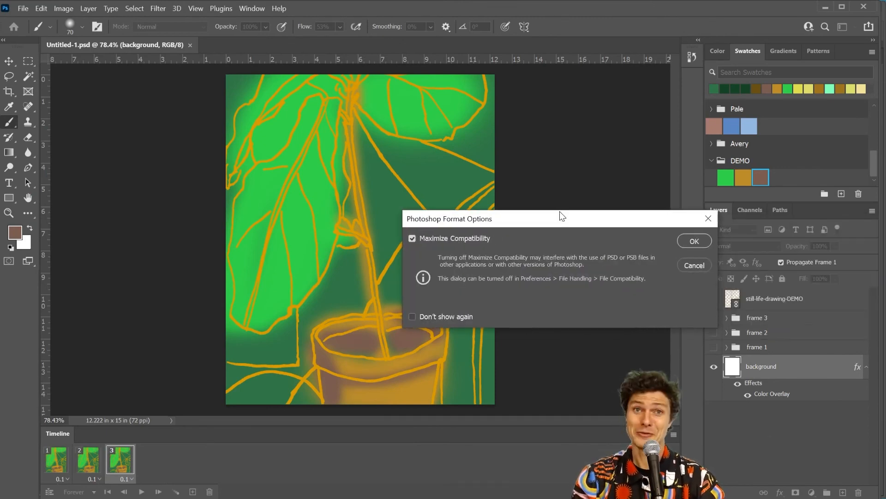
pyautogui.click(697, 236)
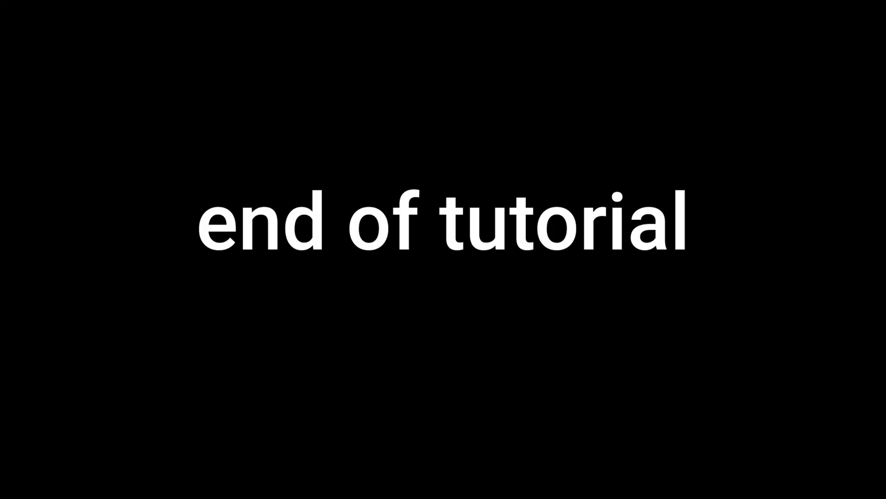